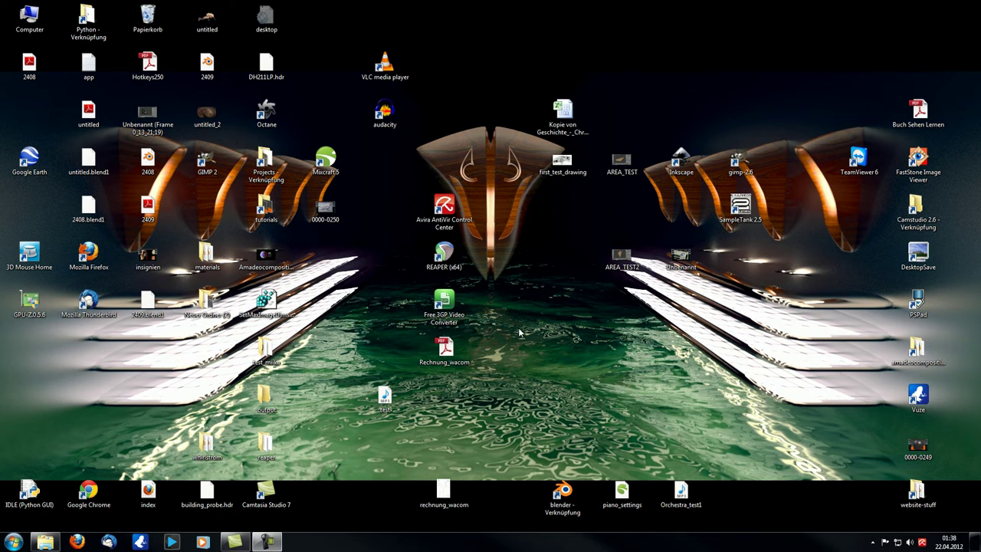
# - Launch Blender and open the recent project file Appetizer_episode6.blend
pyautogui.doubleClick(563, 492)
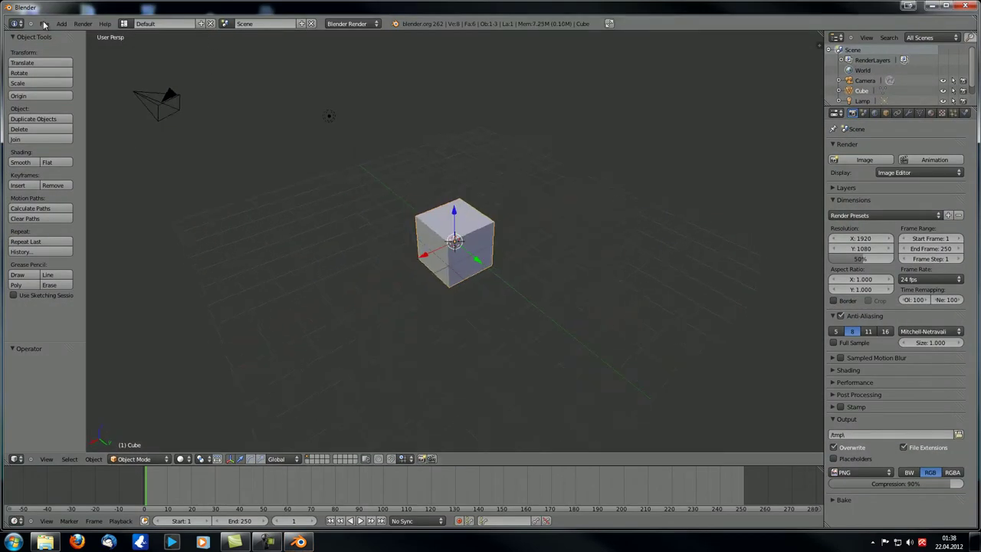
pyautogui.click(44, 24)
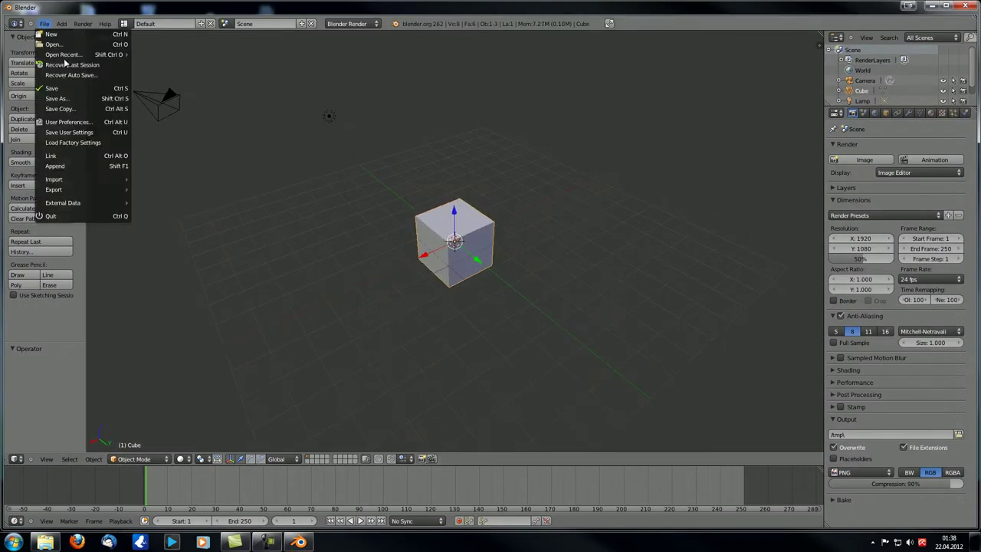
pyautogui.moveTo(67, 55)
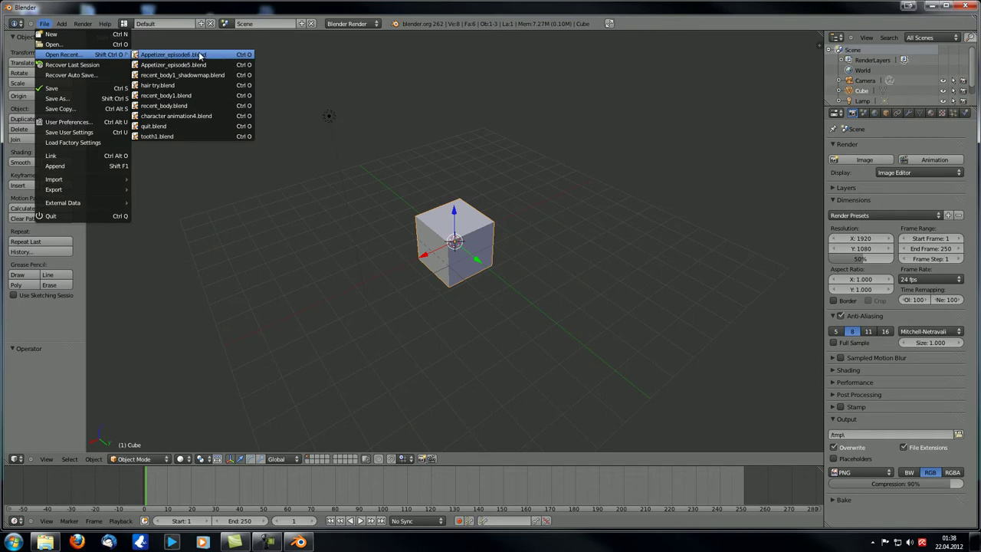
pyautogui.click(200, 56)
# - Examine the tabletop scene with its glasses, olive bowl, lamps and camera from several angles
pyautogui.moveTo(201, 58); pyautogui.dragTo(376, 272, button='middle')
pyautogui.scroll(3, 357, 274)
pyautogui.scroll(2, 368, 273)
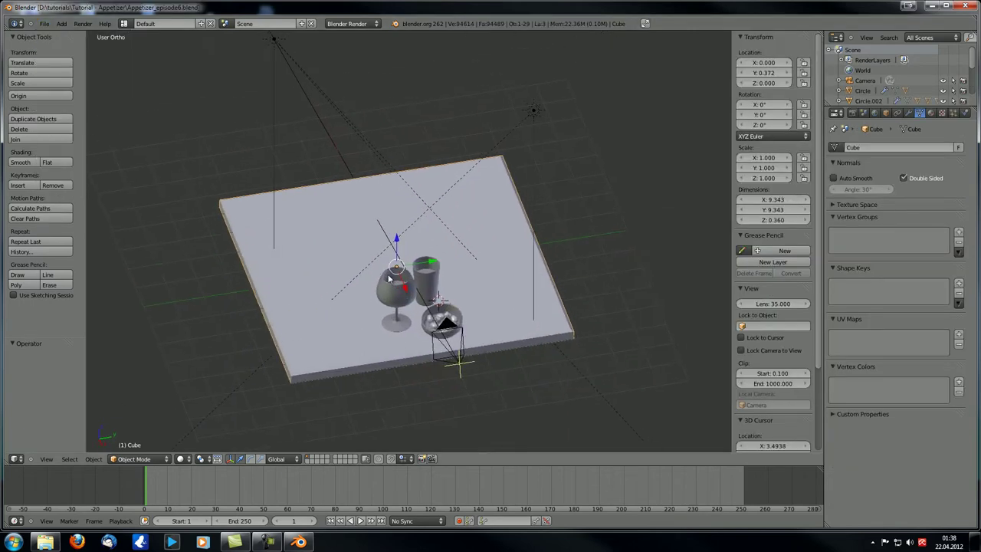
pyautogui.scroll(-5, 375, 272)
pyautogui.moveTo(448, 268); pyautogui.dragTo(452, 282, button='middle')
pyautogui.scroll(1, 433, 270)
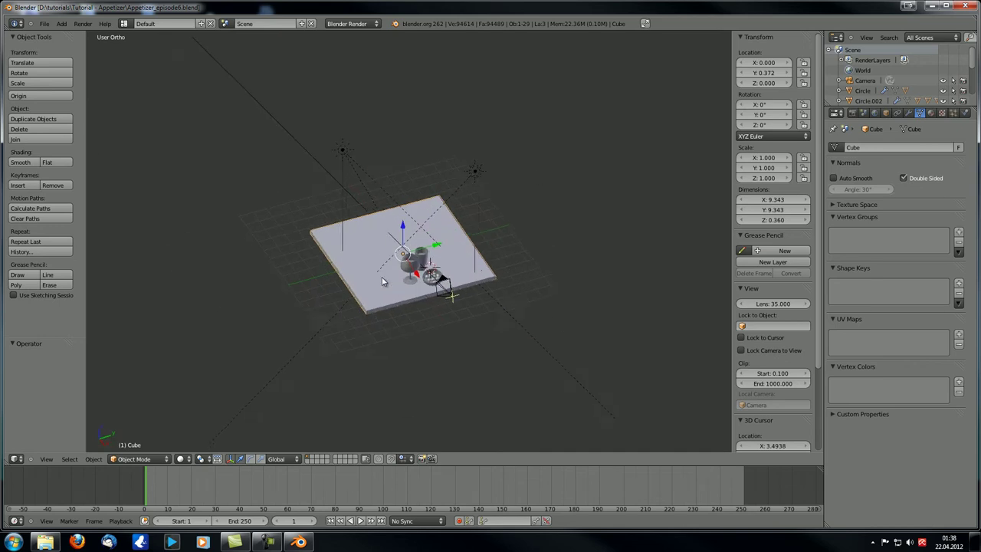
pyautogui.moveTo(406, 280); pyautogui.dragTo(366, 282, button='middle')
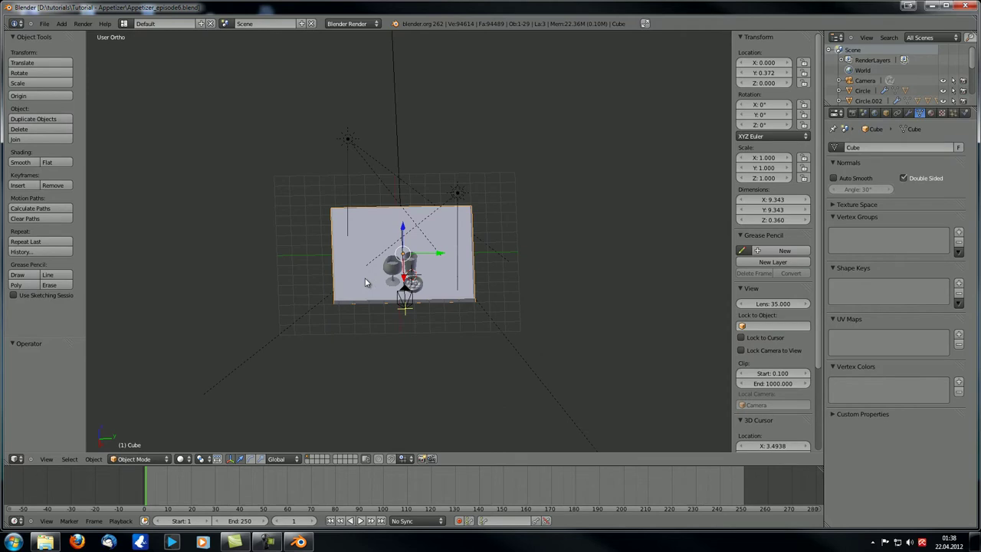
pyautogui.moveTo(380, 261); pyautogui.dragTo(530, 270, button='middle')
pyautogui.scroll(2, 380, 263)
pyautogui.moveTo(475, 305); pyautogui.dragTo(407, 279, button='middle')
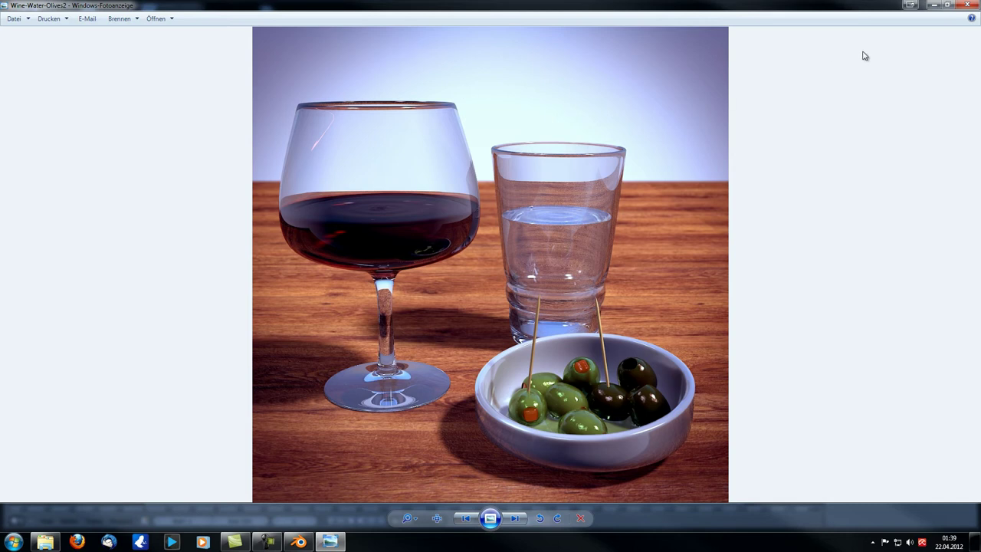
pyautogui.click(976, 6)
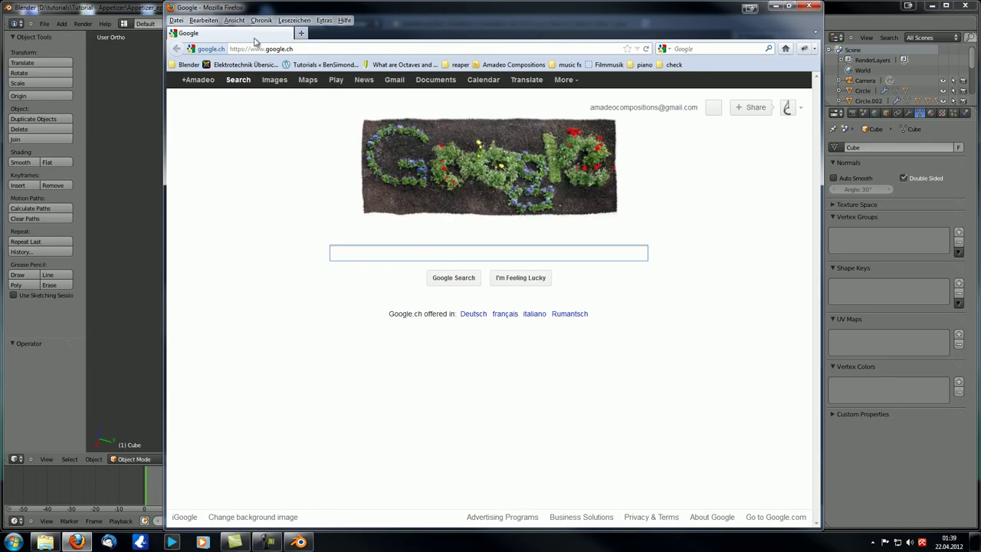
pyautogui.click(264, 49)
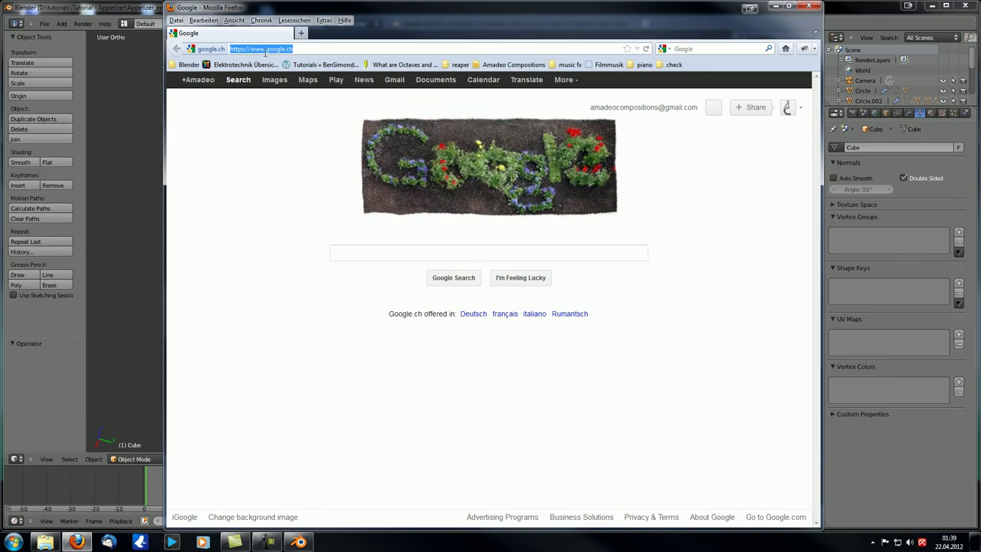
pyautogui.moveTo(451, 8); pyautogui.dragTo(289, 7)
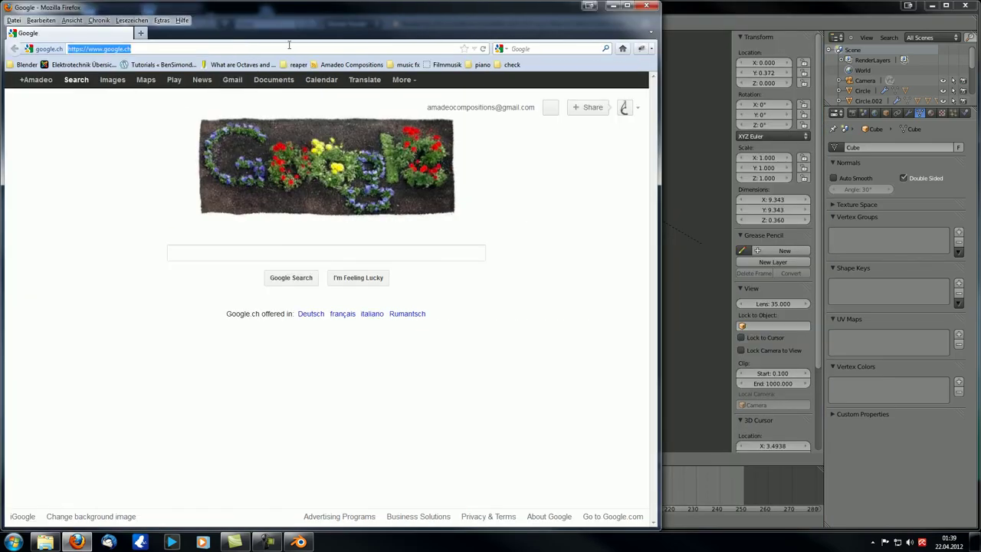
pyautogui.write('www.cg')
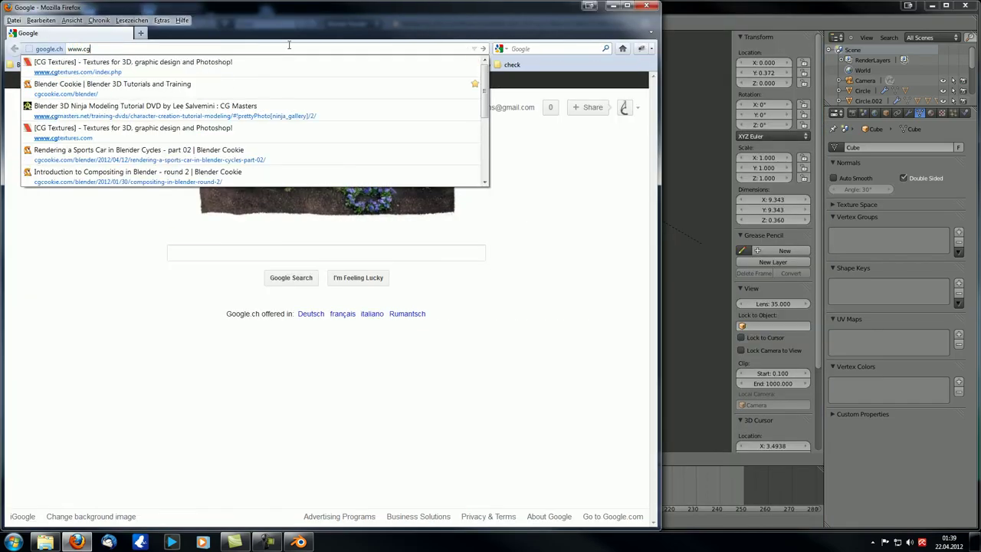
pyautogui.click(137, 67)
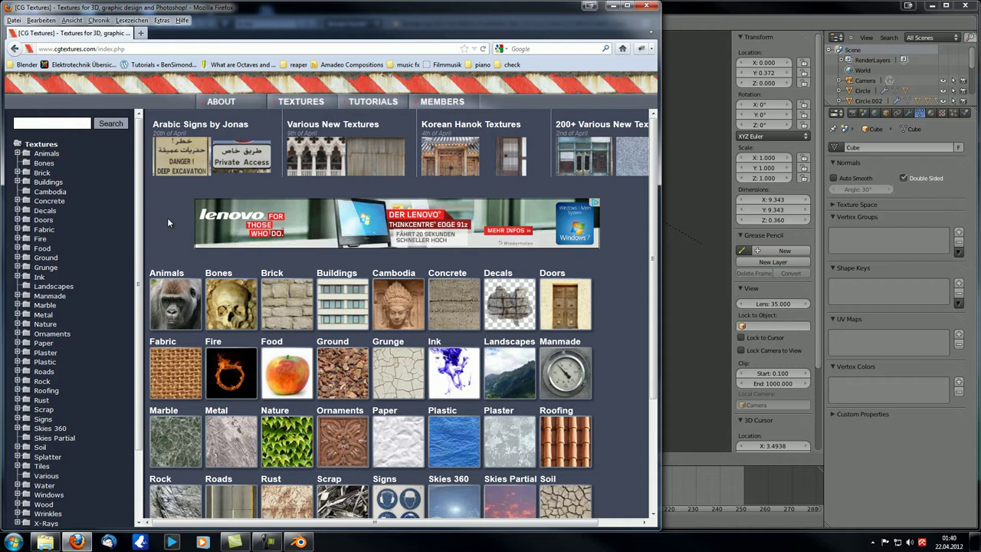
# - Browse the Wood textures to the Fine Wood category and open the reddish-brown floorboard texture WoodFine0039
pyautogui.scroll(-2, 167, 218)
pyautogui.scroll(2, 169, 241)
pyautogui.scroll(-3, 69, 233)
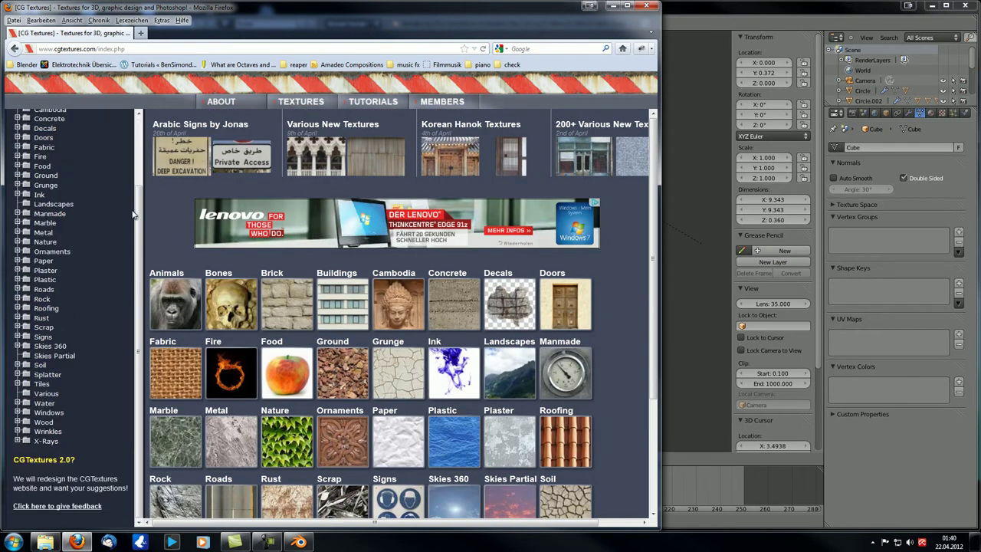
pyautogui.click(44, 422)
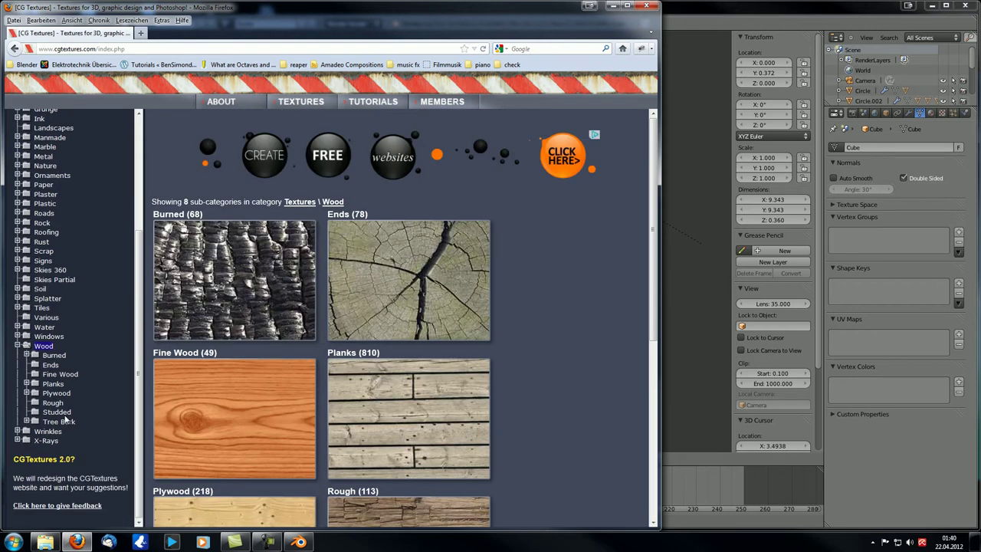
pyautogui.click(62, 375)
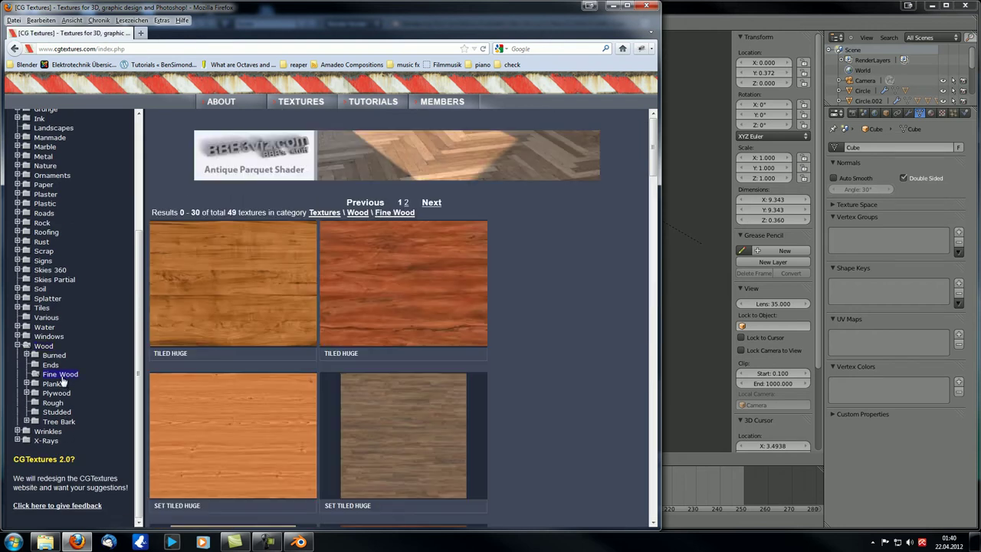
pyautogui.scroll(-8, 487, 238)
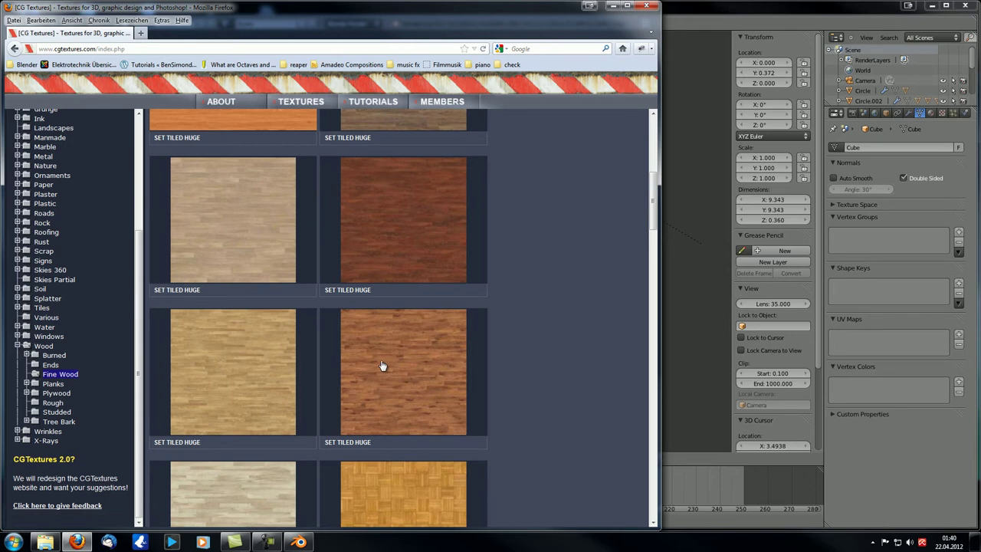
pyautogui.click(396, 371)
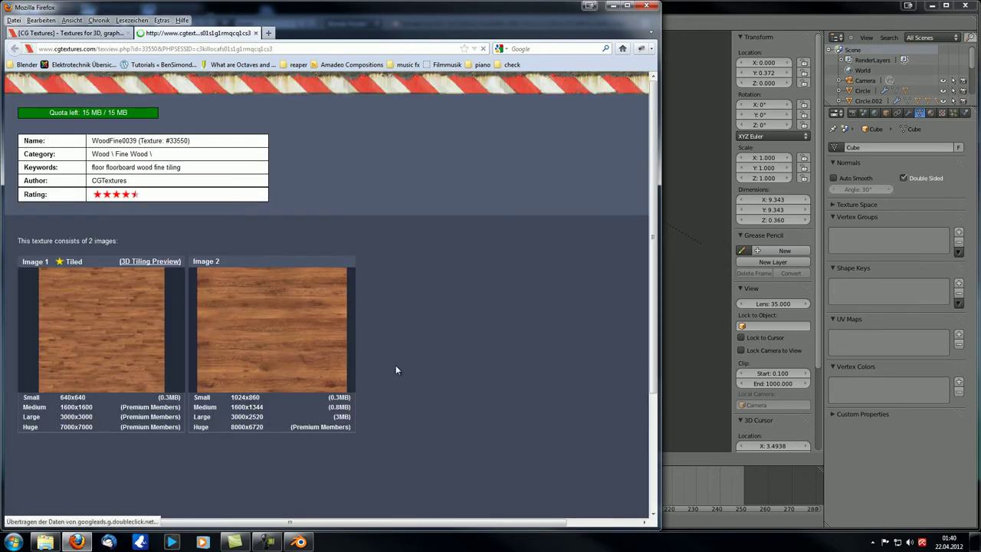
# - Request the Large 3000x2520 version of the texture's second image, check the remaining download quota and close the browser
pyautogui.scroll(-1, 399, 284)
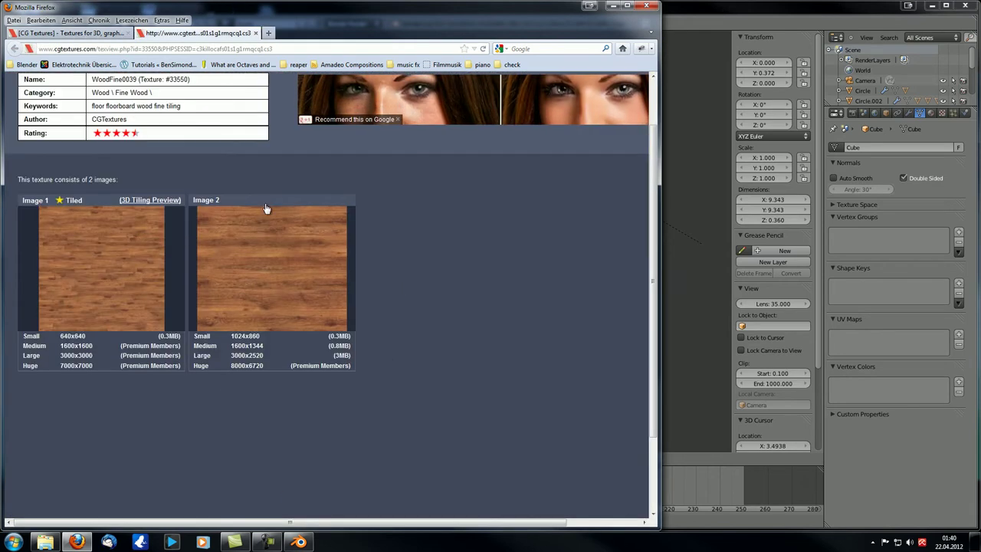
pyautogui.moveTo(263, 237)
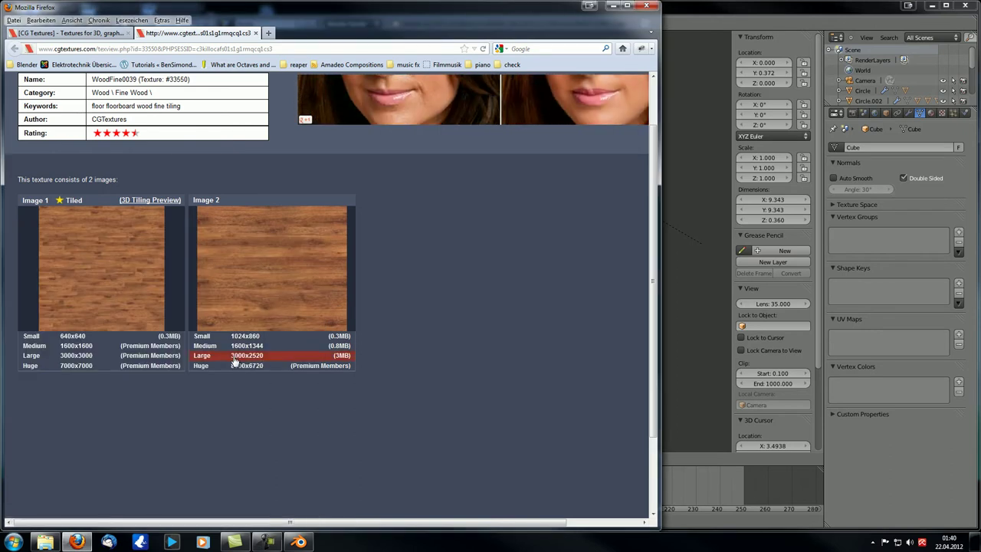
pyautogui.click(261, 358)
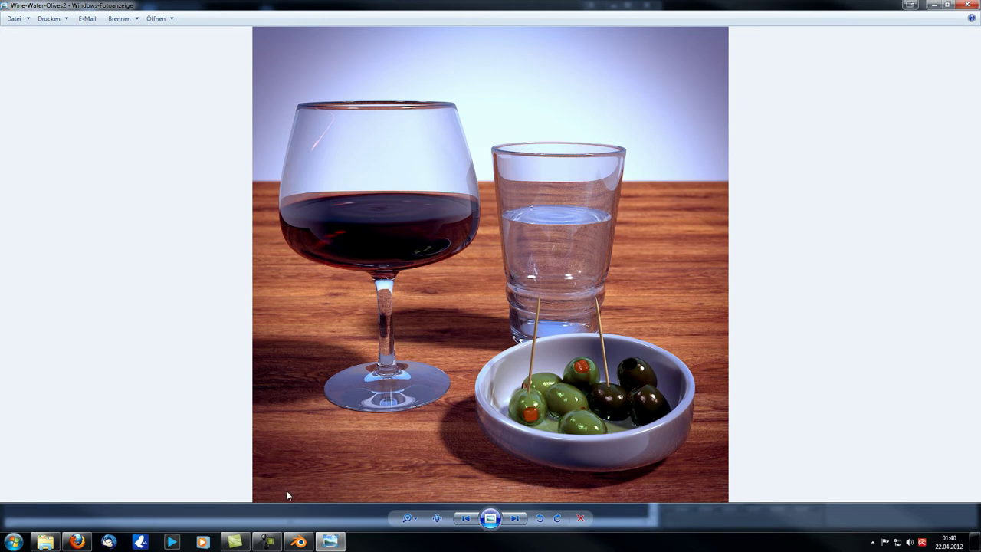
pyautogui.click(967, 5)
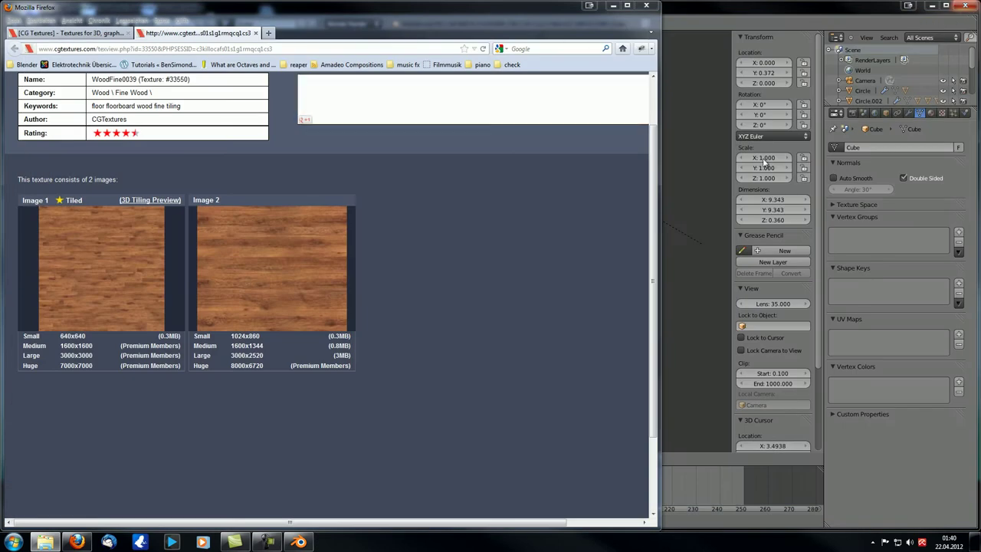
pyautogui.click(254, 361)
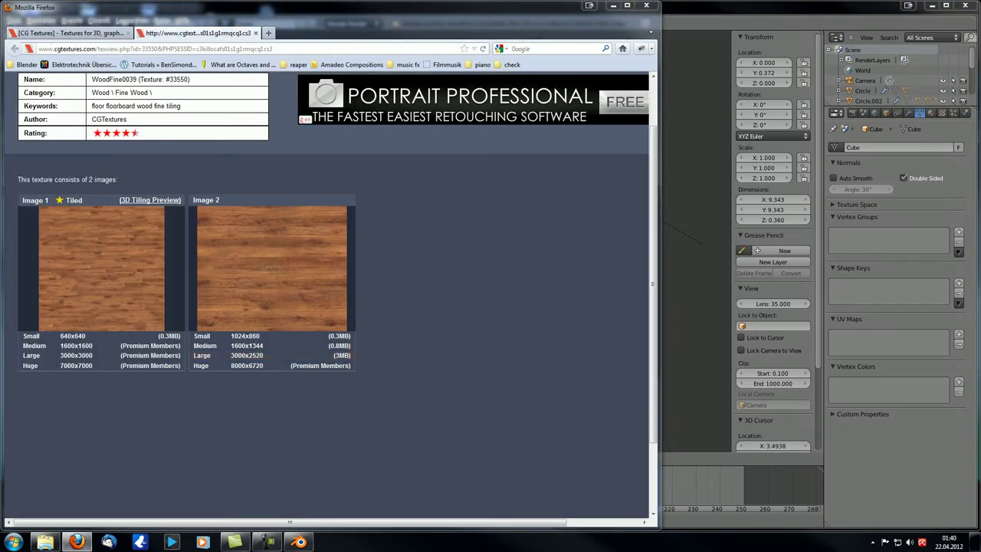
pyautogui.click(553, 285)
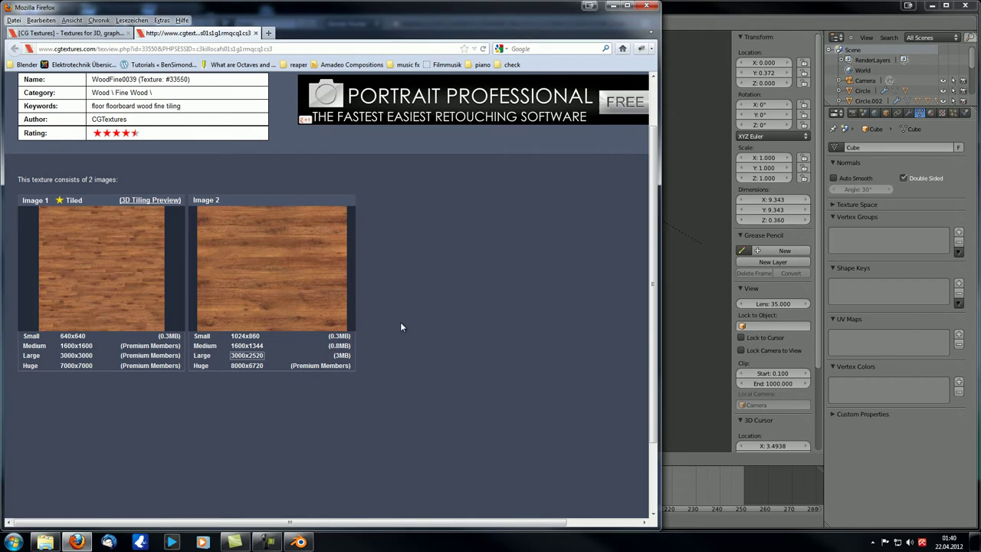
pyautogui.scroll(2, 399, 325)
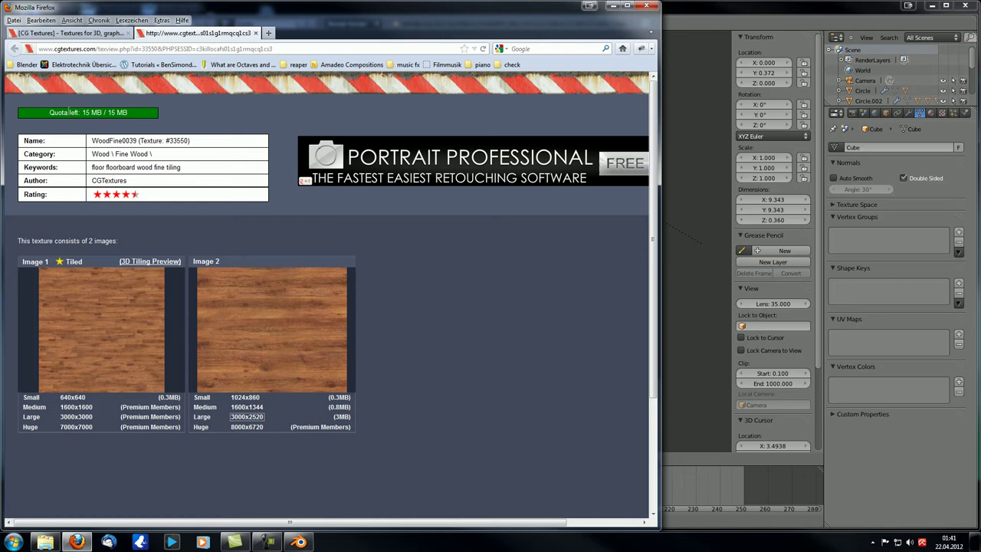
pyautogui.moveTo(82, 112); pyautogui.dragTo(135, 114)
pyautogui.click(648, 9)
# - Isolate the selected tabletop in local view
pyautogui.moveTo(367, 318)
pyautogui.mouseDown(button='middle')
pyautogui.moveTo(432, 304)
pyautogui.moveTo(372, 306)
pyautogui.mouseUp(button='middle')
pyautogui.scroll(3, 462, 310)
pyautogui.moveTo(462, 310); pyautogui.dragTo(418, 303, button='middle')
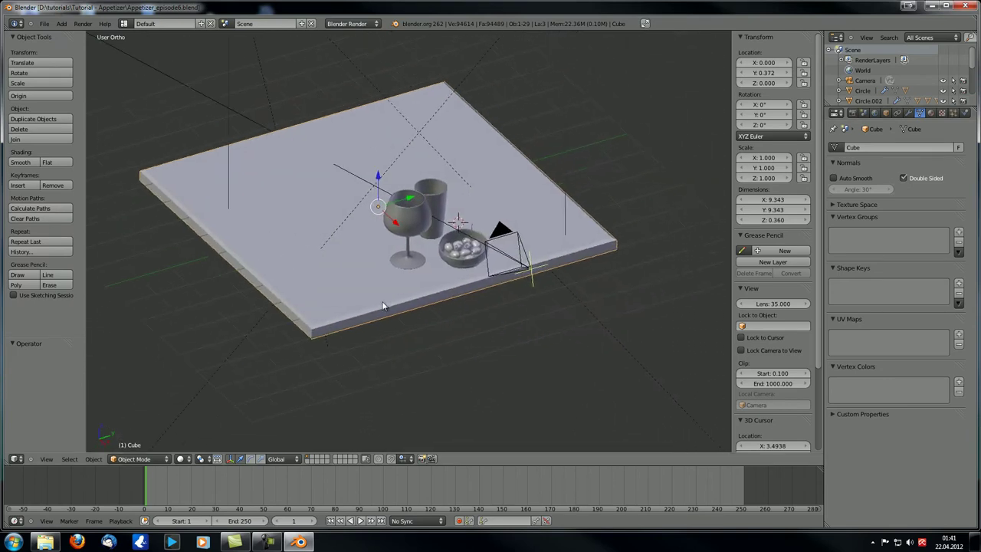
pyautogui.press('KP_Divide')
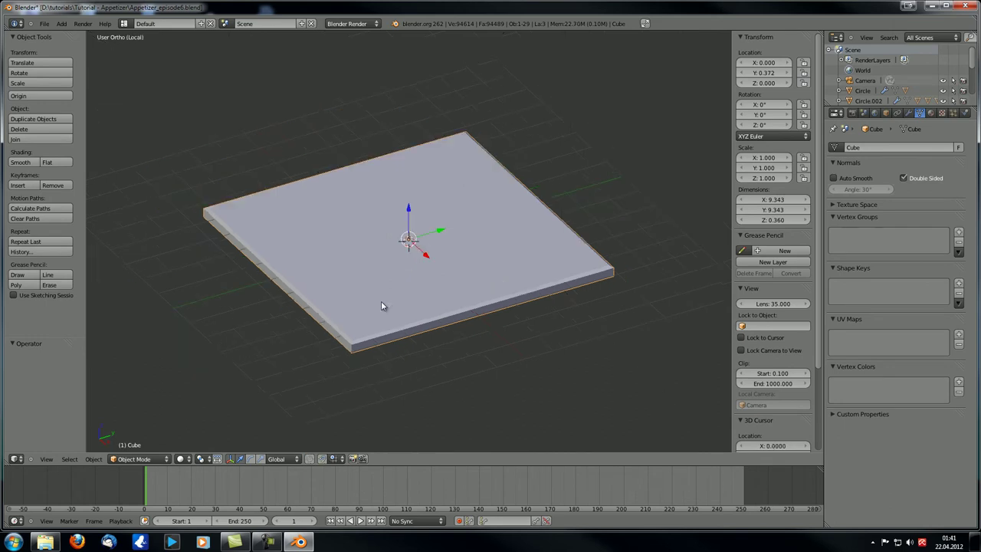
pyautogui.moveTo(615, 164); pyautogui.dragTo(421, 277, button='middle')
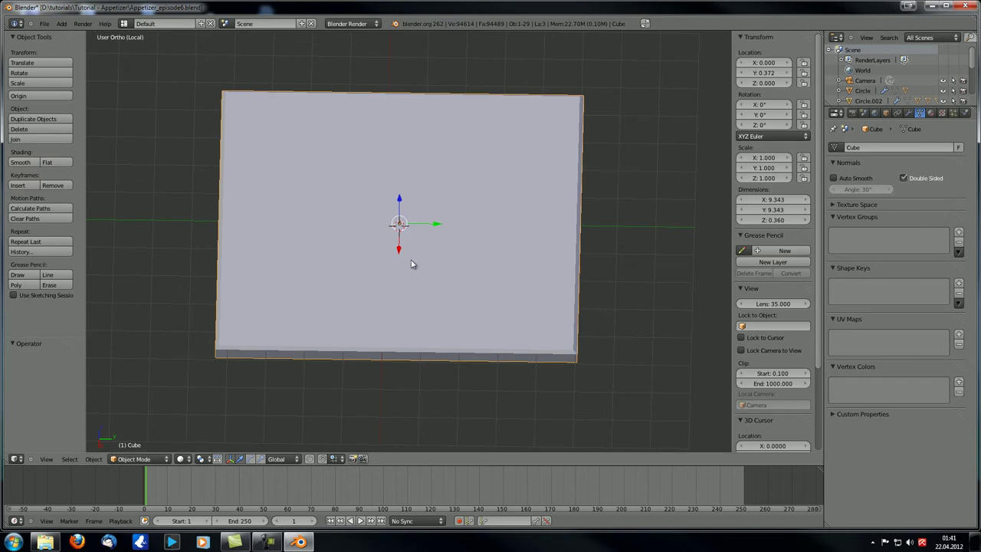
pyautogui.moveTo(398, 265); pyautogui.dragTo(437, 261, button='middle')
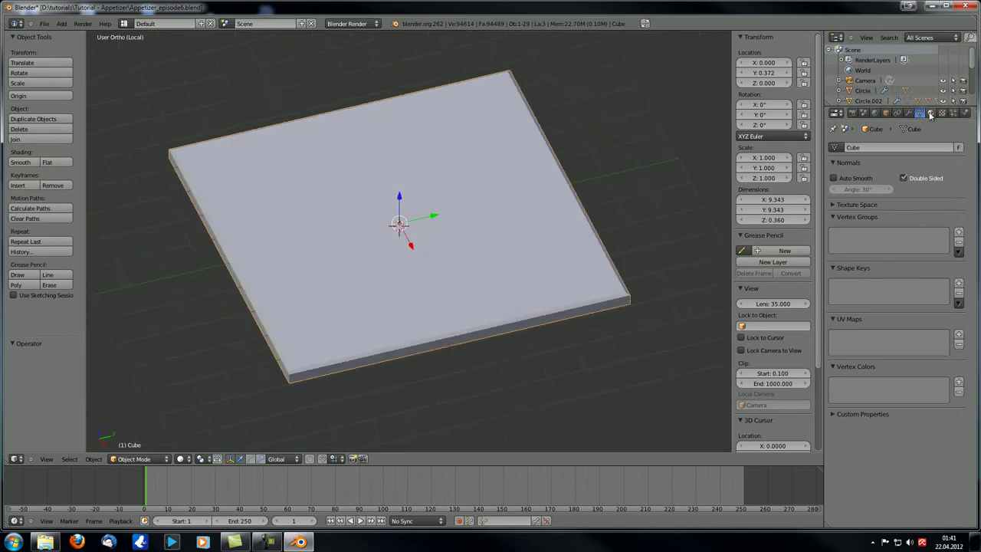
# - Remove the tabletop's existing material slot and add a new slot with a new material
pyautogui.click(932, 114)
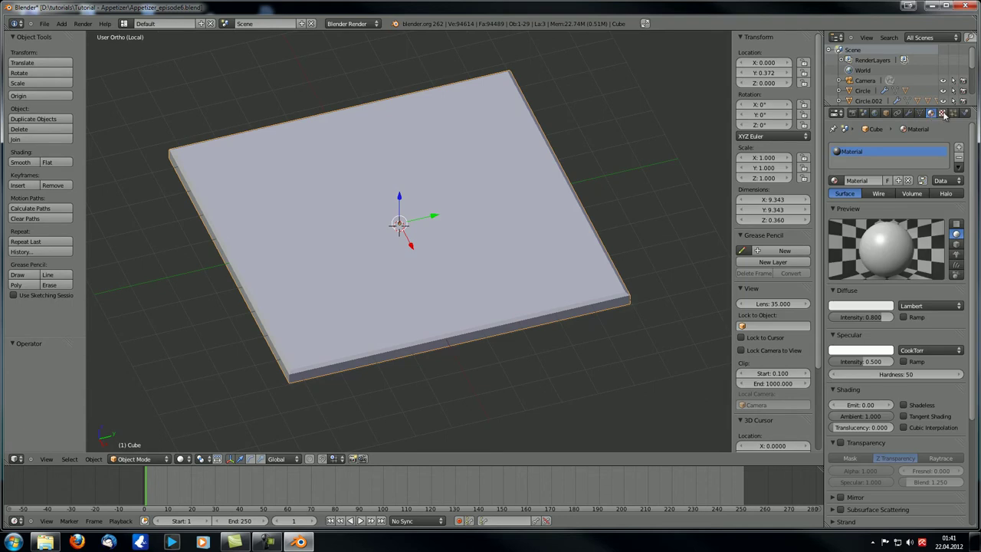
pyautogui.click(941, 114)
pyautogui.click(932, 114)
pyautogui.click(943, 113)
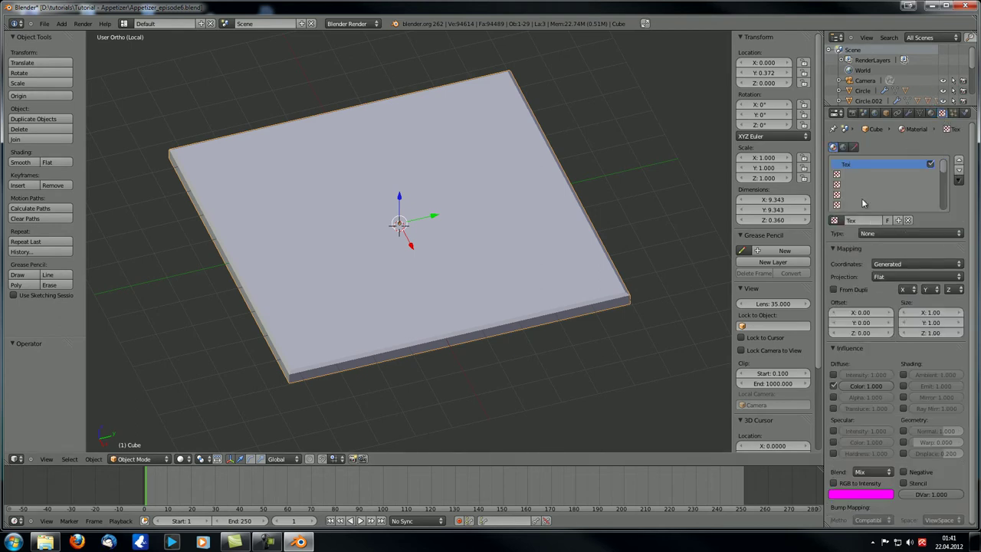
pyautogui.click(931, 114)
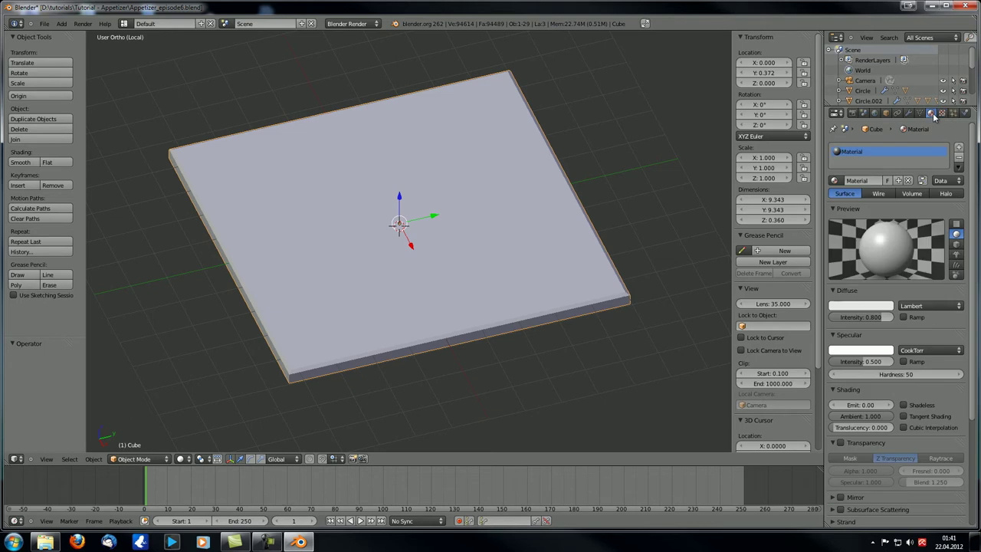
pyautogui.click(957, 168)
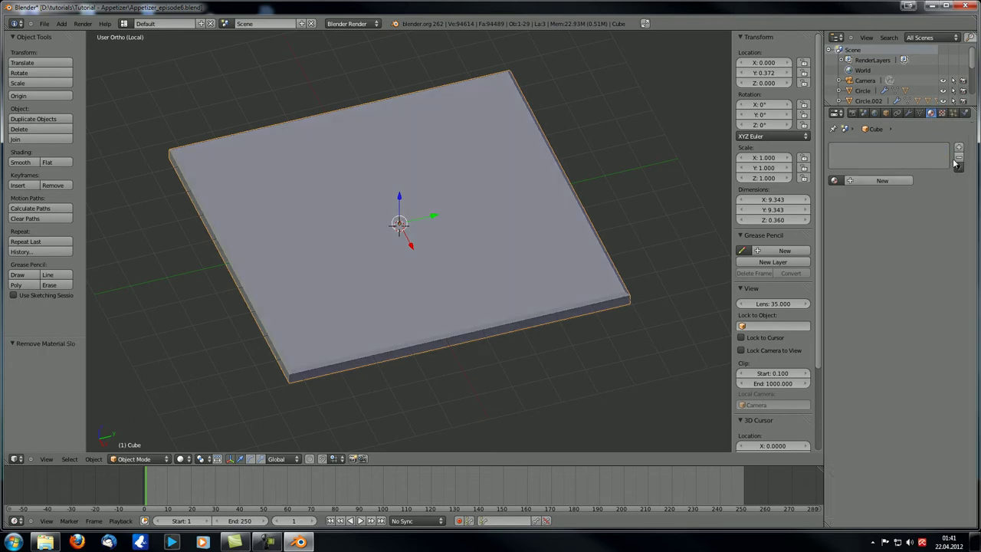
pyautogui.click(958, 146)
pyautogui.click(889, 181)
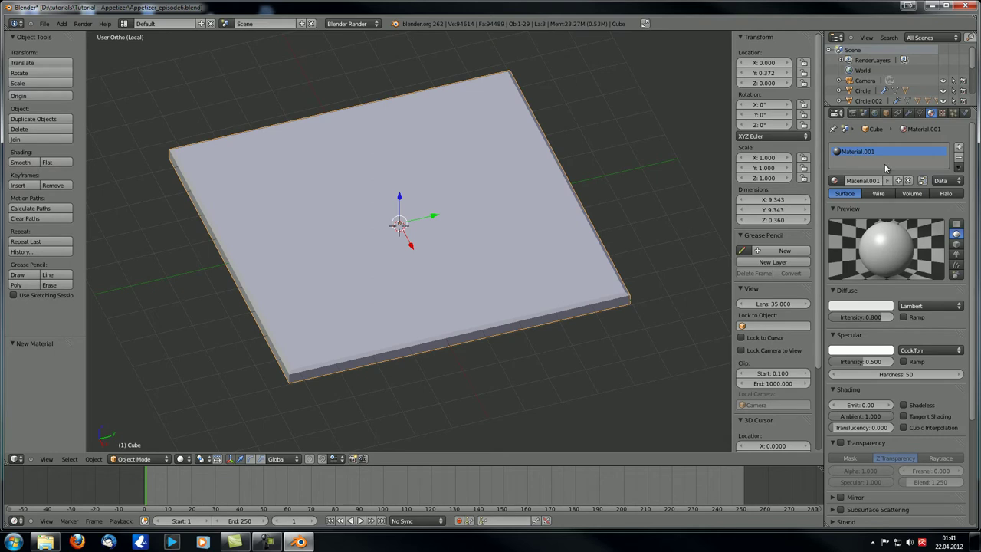
pyautogui.click(943, 114)
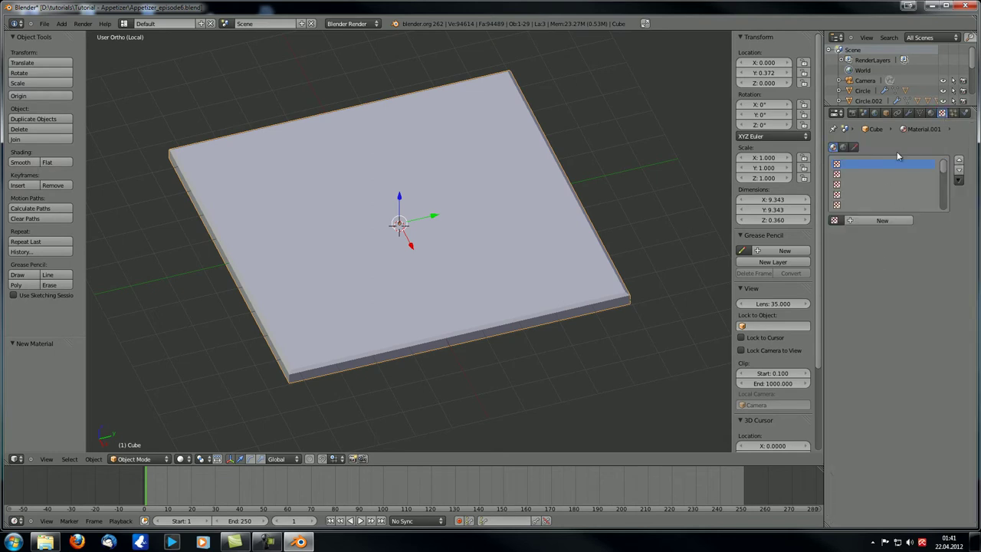
pyautogui.click(932, 114)
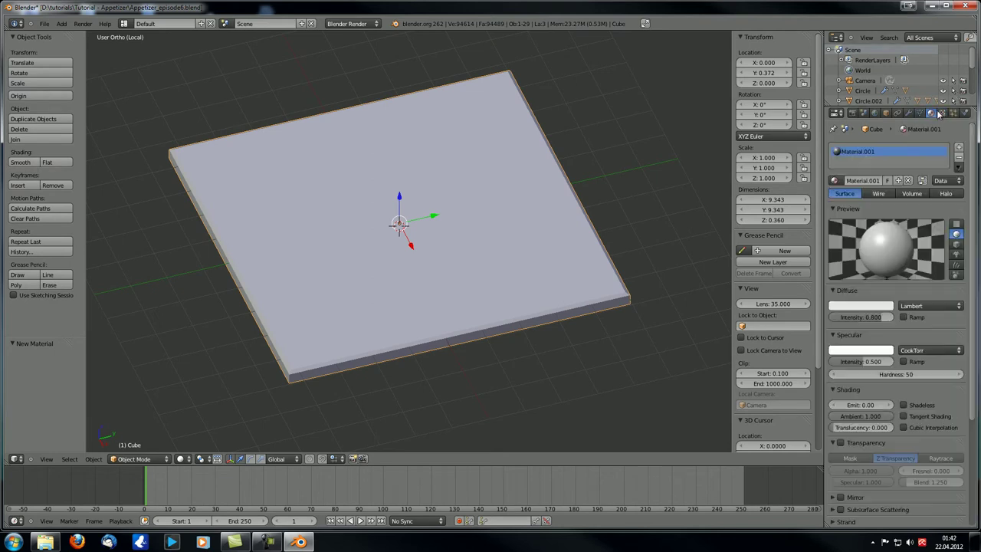
# - Add a new texture to the tabletop material Material.001 and return to the material settings
pyautogui.click(942, 113)
pyautogui.click(880, 220)
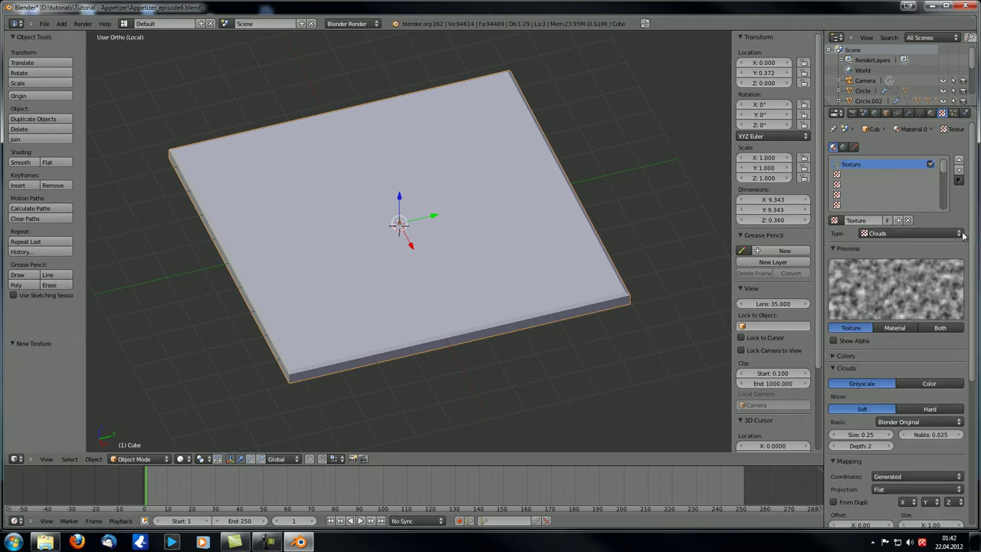
pyautogui.click(932, 113)
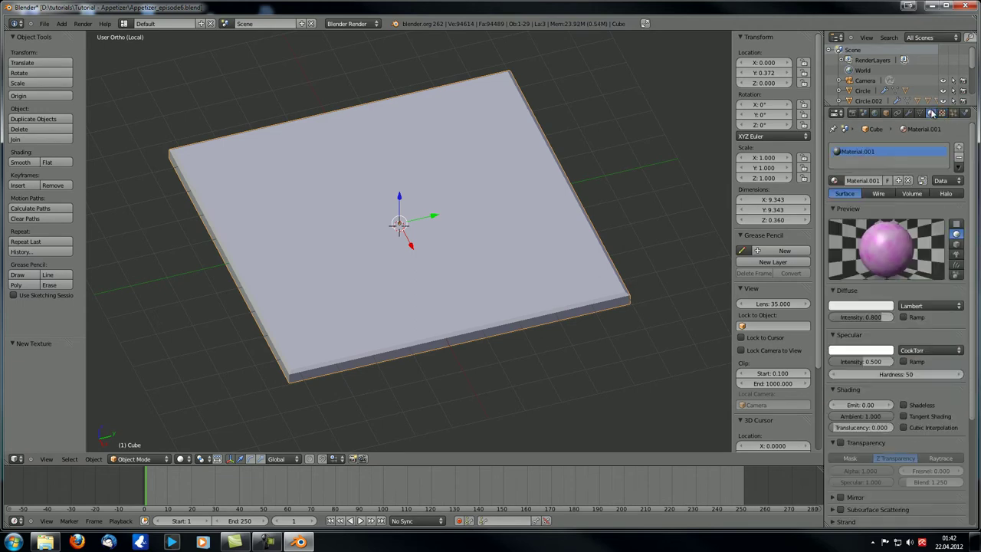
# - Add a second material slot with its own new material to the tabletop and check its texture slots
pyautogui.click(959, 147)
pyautogui.click(861, 181)
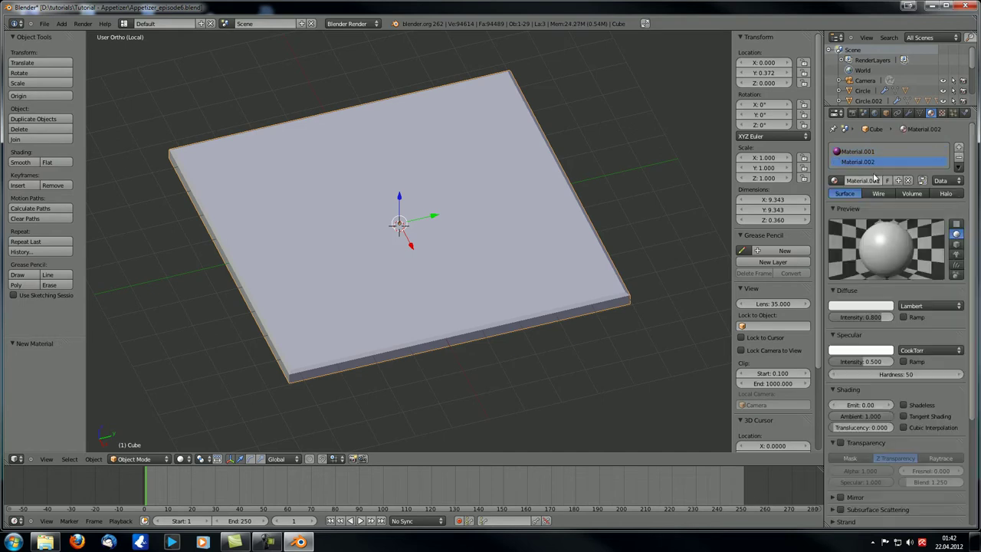
pyautogui.click(943, 112)
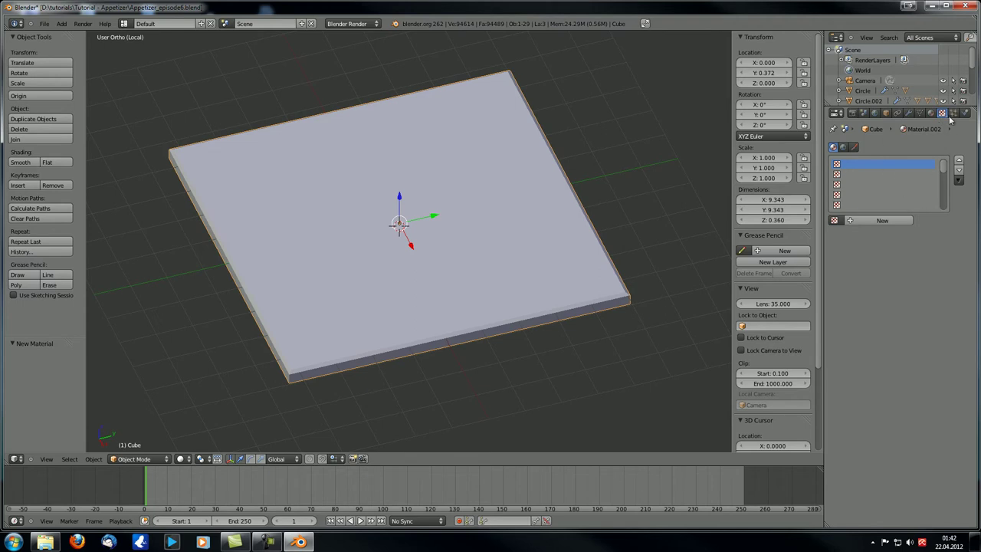
pyautogui.click(928, 114)
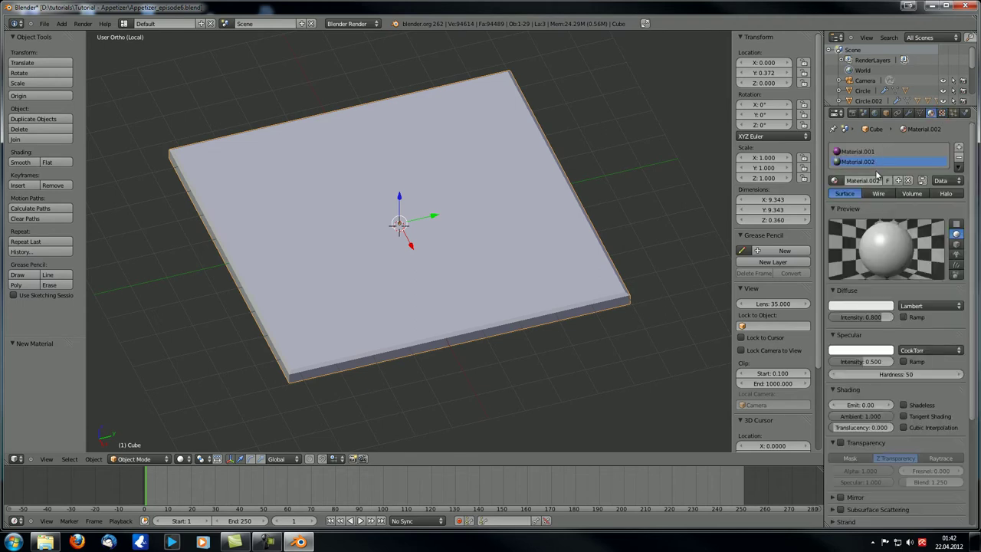
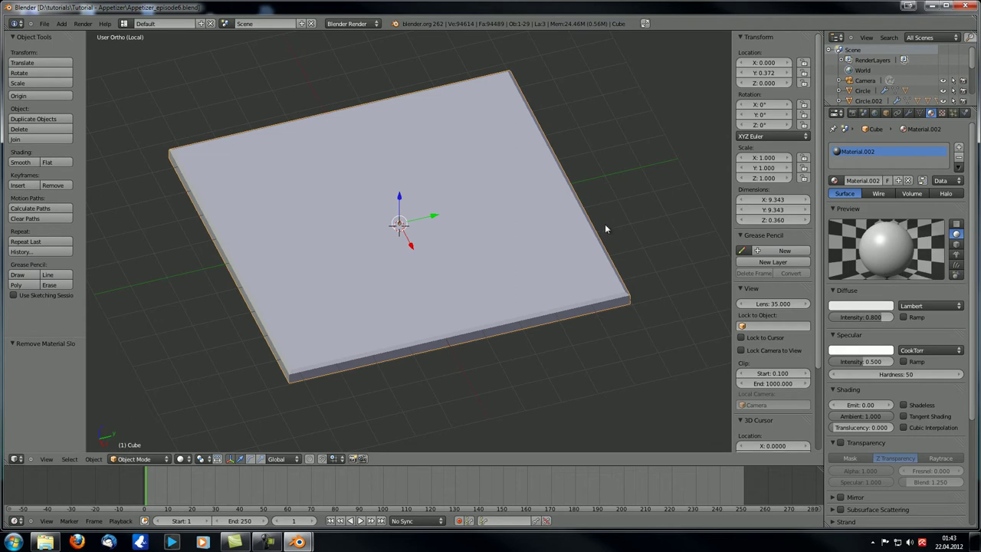
# - Set the tabletop material's specular intensity to 0.31 and its hardness to 20
pyautogui.moveTo(477, 252); pyautogui.dragTo(393, 250, button='middle')
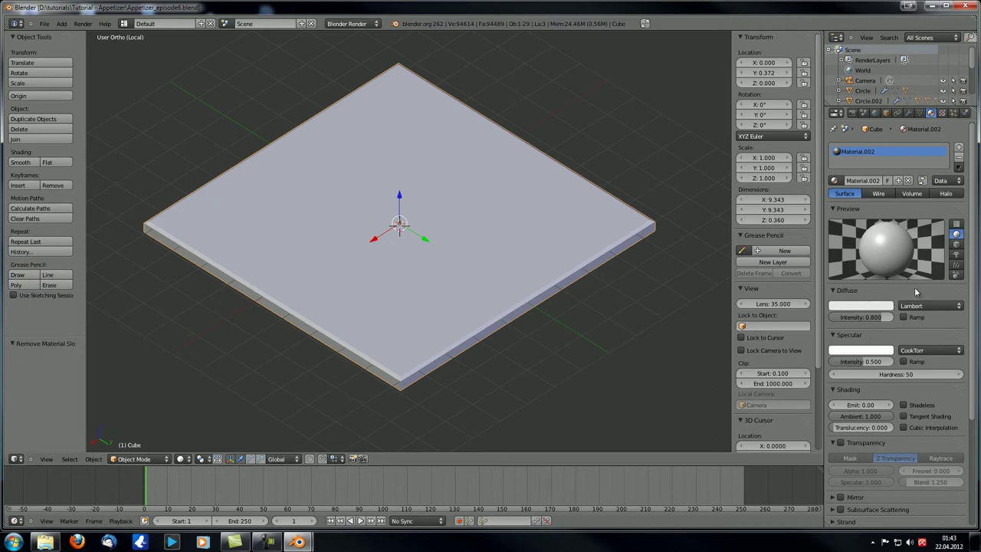
pyautogui.click(862, 362)
pyautogui.write('0.31')
pyautogui.press('Return')
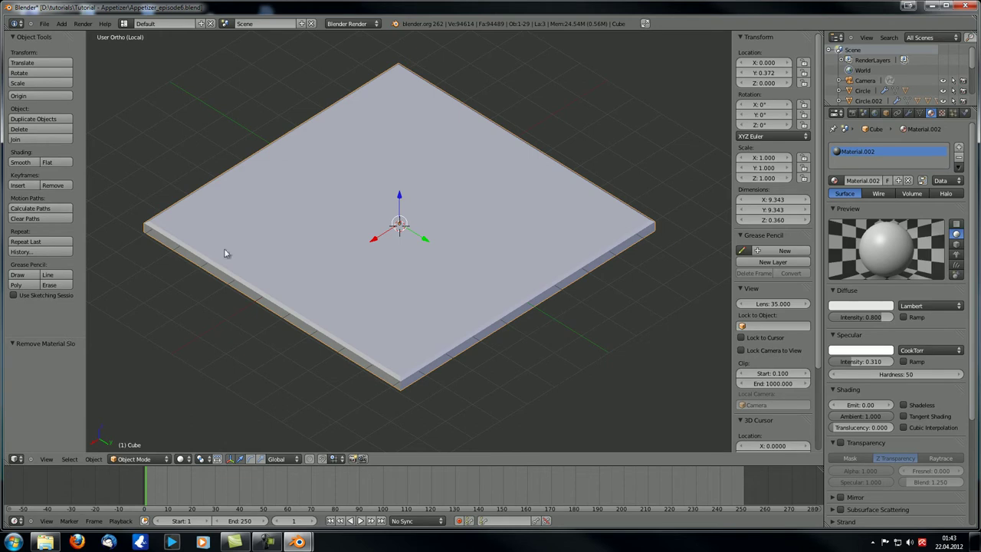
pyautogui.moveTo(414, 310)
pyautogui.mouseDown(button='middle')
pyautogui.moveTo(340, 307)
pyautogui.moveTo(425, 304)
pyautogui.mouseUp(button='middle')
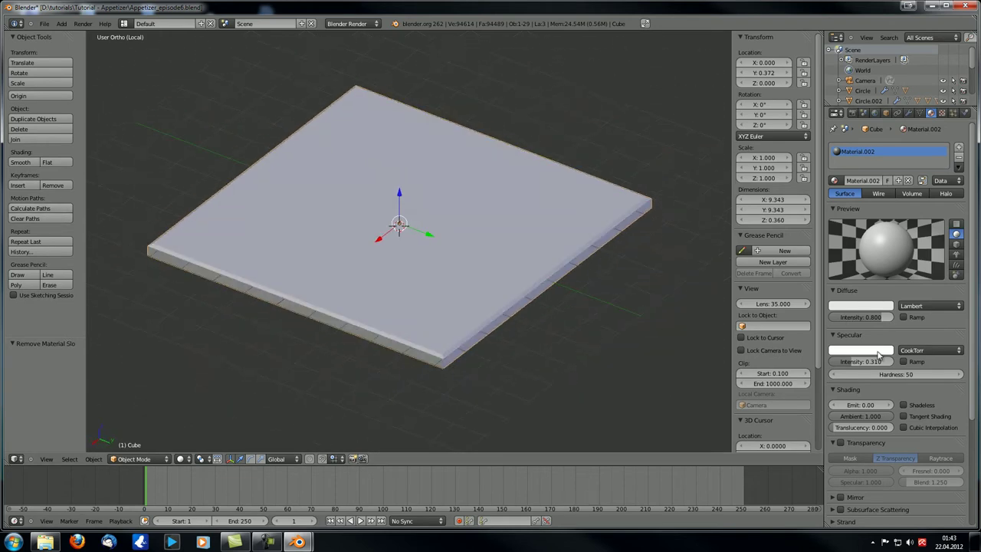
pyautogui.click(899, 373)
pyautogui.write('20')
pyautogui.press('Return')
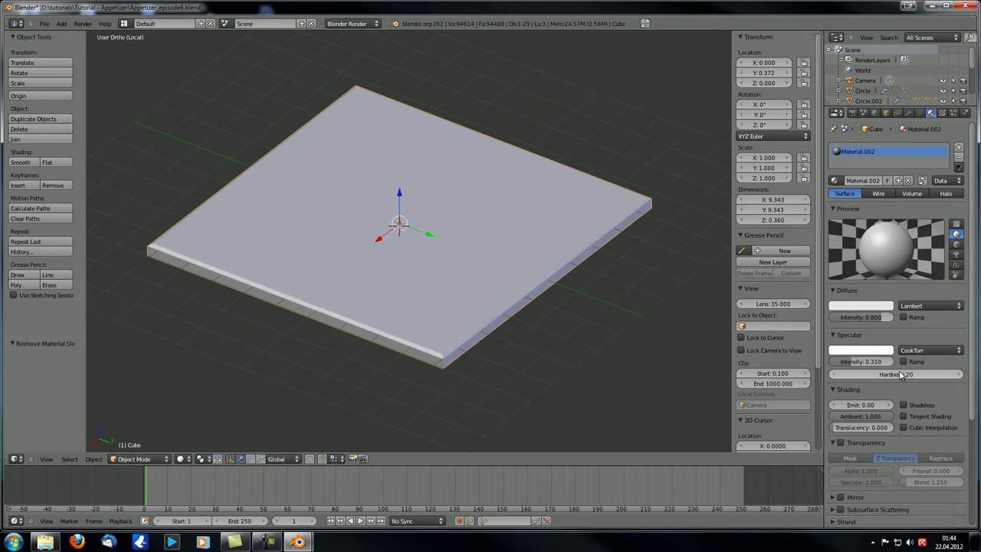
# - Try specular hardness values of 1 and 511 on the tabletop material and set the hardness back to 20
pyautogui.moveTo(901, 375); pyautogui.dragTo(791, 382)
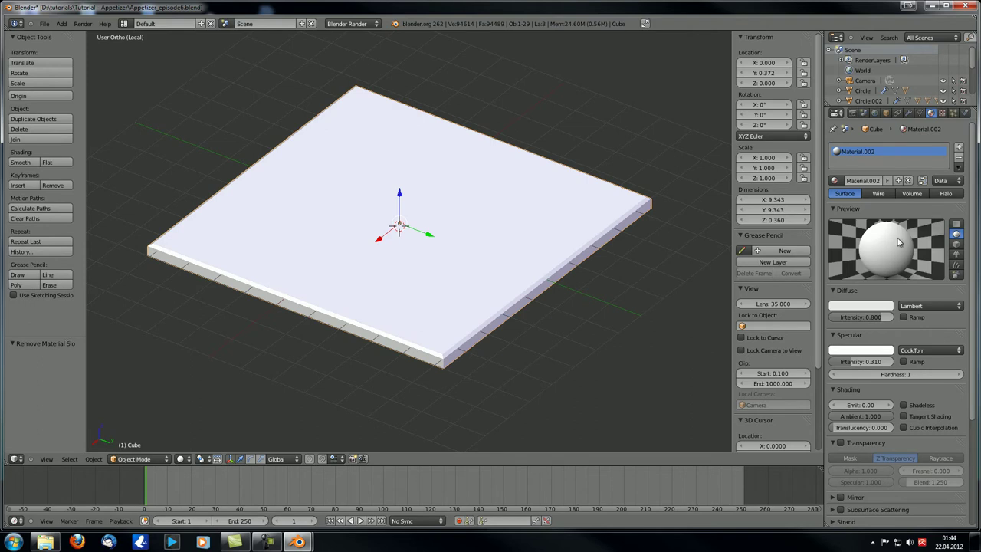
pyautogui.moveTo(872, 376); pyautogui.dragTo(915, 375)
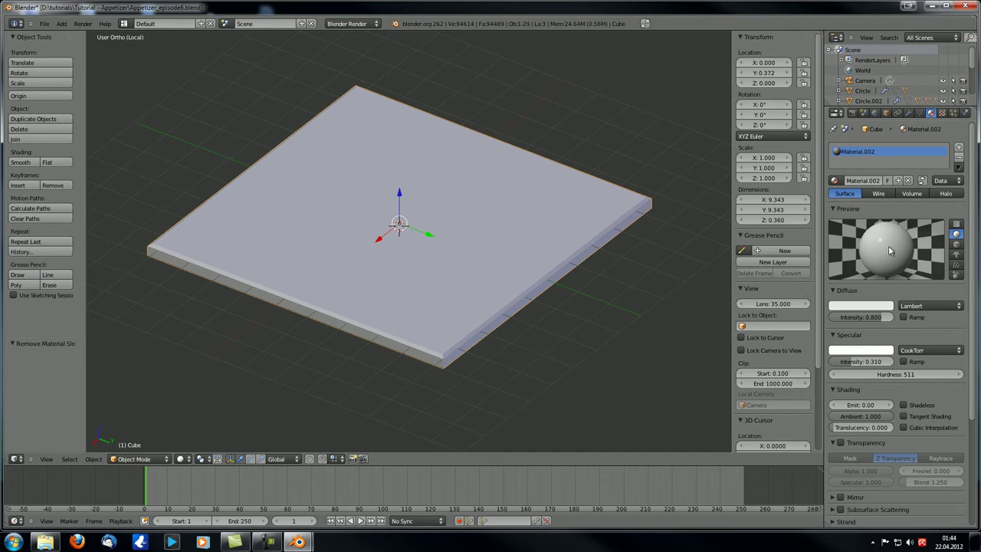
pyautogui.click(883, 375)
pyautogui.write('20')
pyautogui.press('Return')
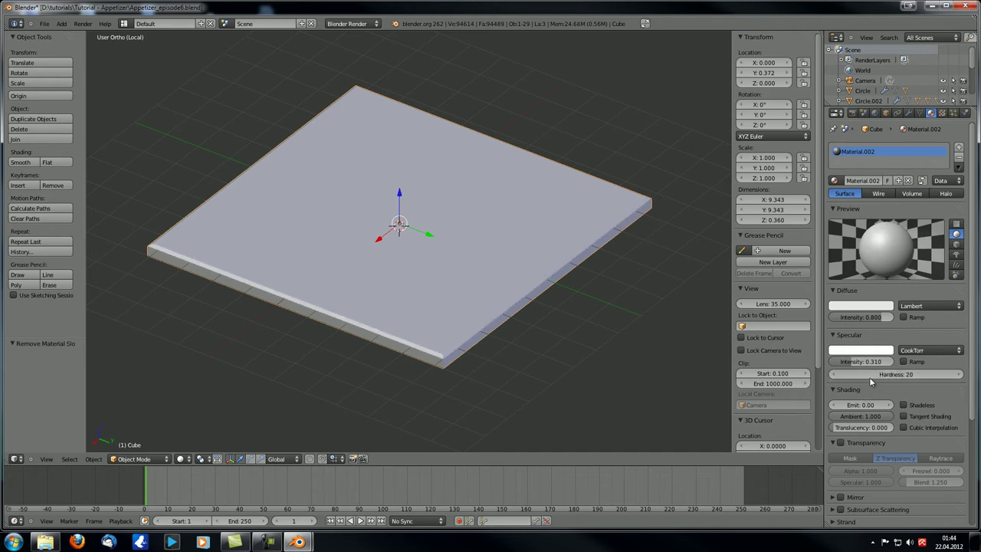
# - Try a specular intensity of 1 on the tabletop material and restore it to 0.31
pyautogui.click(856, 361)
pyautogui.write('1')
pyautogui.press('Return')
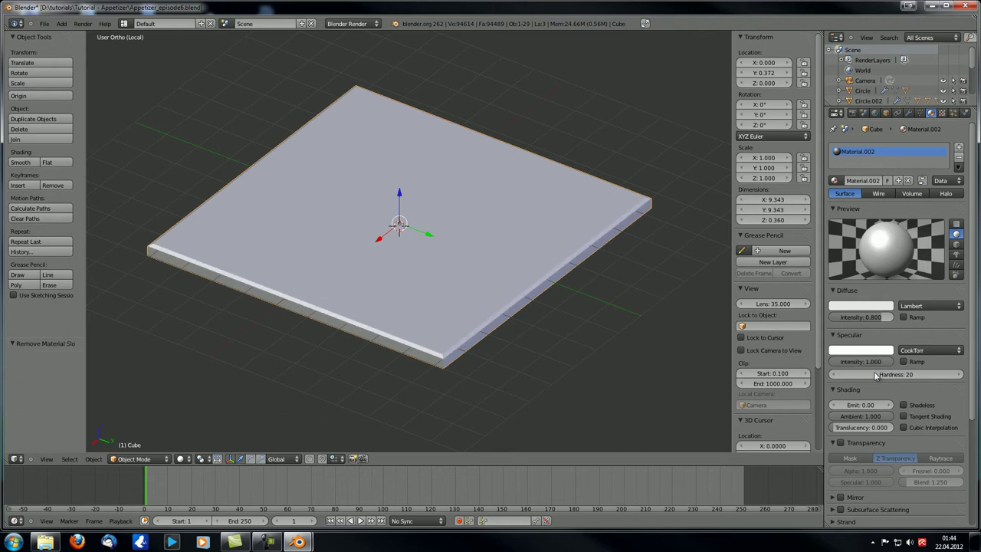
pyautogui.moveTo(872, 363)
pyautogui.mouseDown()
pyautogui.moveTo(169, 358)
pyautogui.moveTo(716, 353)
pyautogui.moveTo(878, 366)
pyautogui.mouseUp()
pyautogui.click(876, 363)
pyautogui.write('.31')
pyautogui.press('Return')
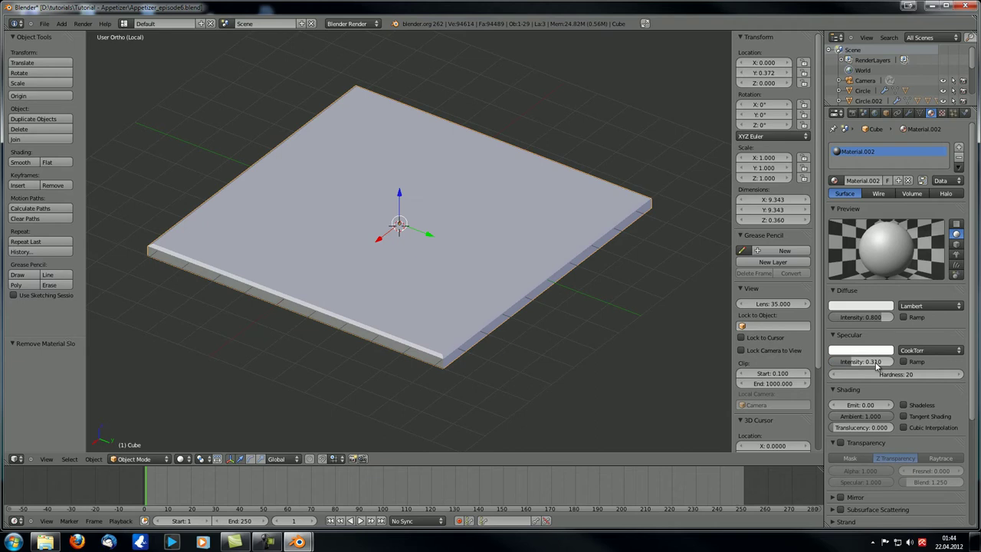
# - Examine the specular shader types and the Mirror, Subsurface Scattering and Strand settings, collapsing the sections that are not needed
pyautogui.click(924, 351)
pyautogui.click(896, 339)
pyautogui.click(836, 290)
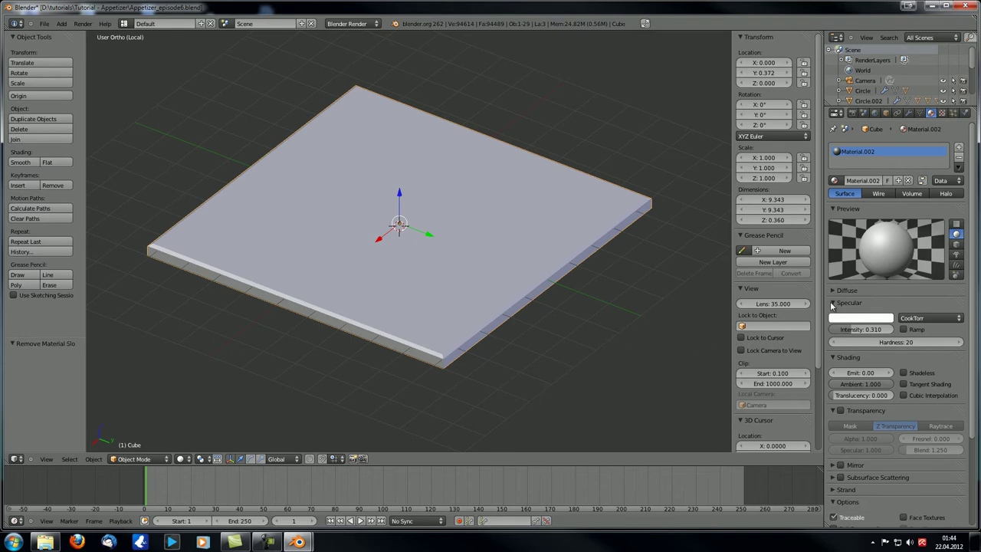
pyautogui.click(834, 304)
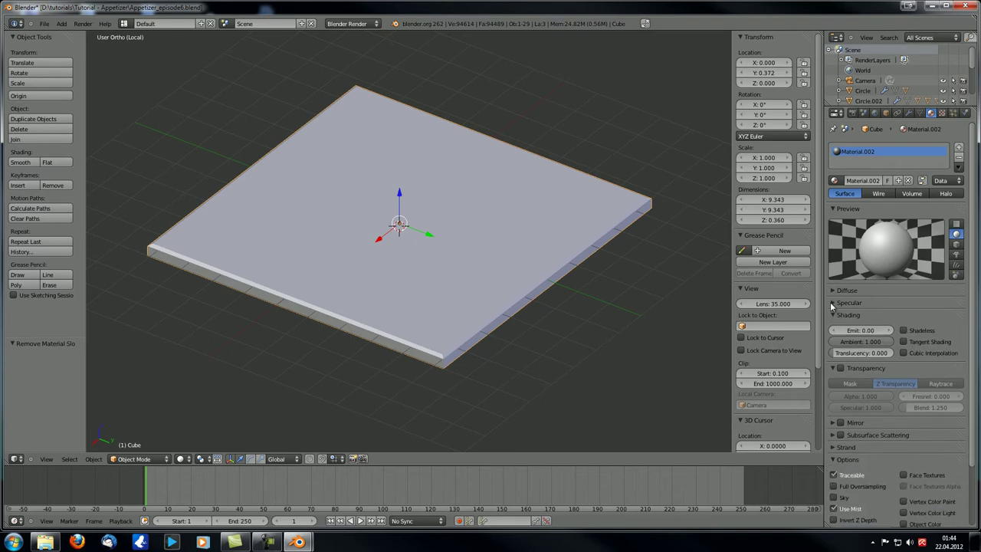
pyautogui.click(832, 368)
pyautogui.click(833, 381)
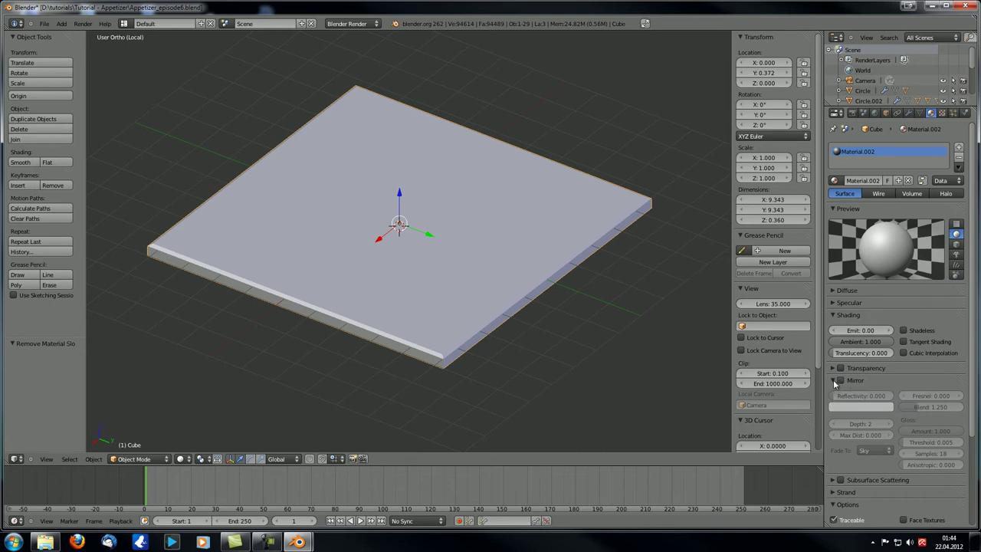
pyautogui.click(833, 380)
pyautogui.click(831, 392)
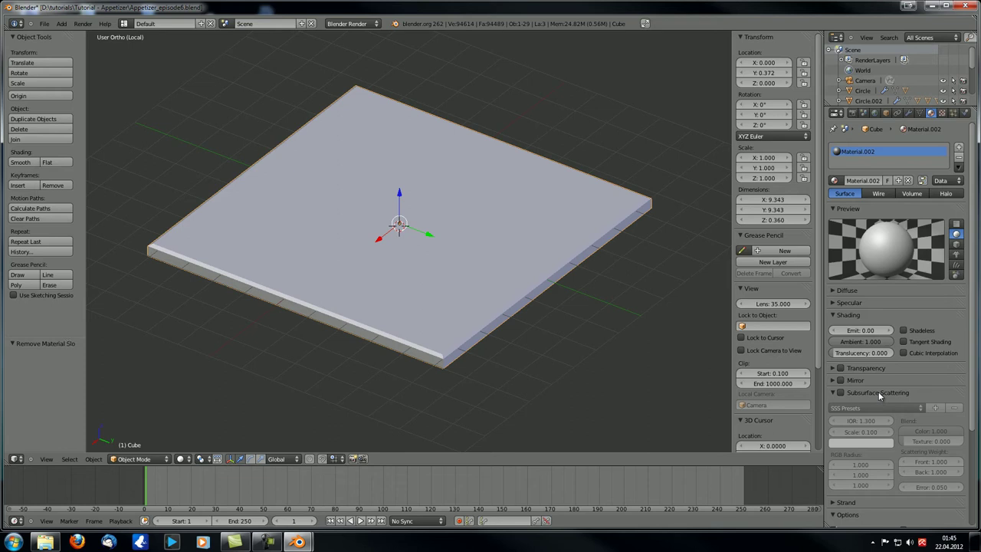
pyautogui.click(834, 393)
pyautogui.click(843, 418)
pyautogui.click(833, 404)
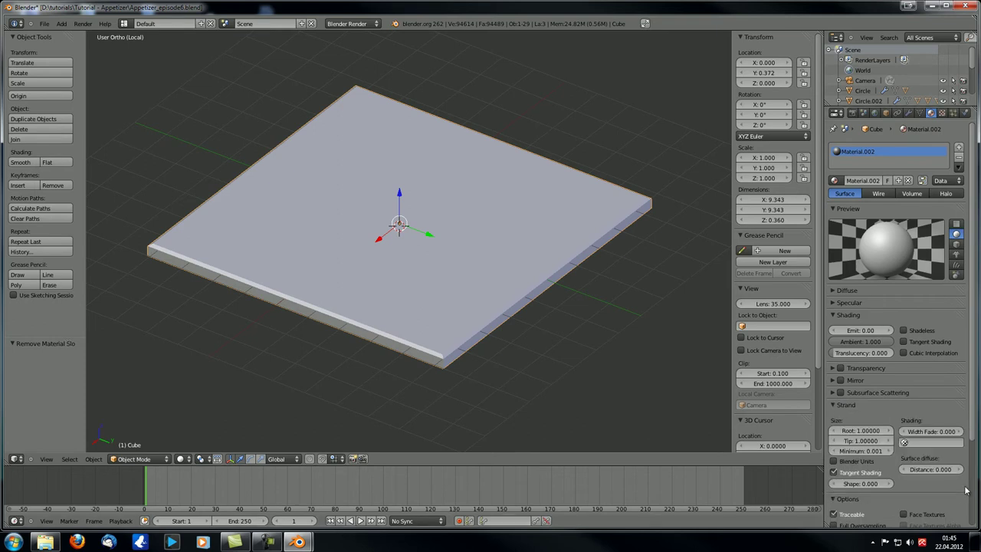
pyautogui.click(834, 404)
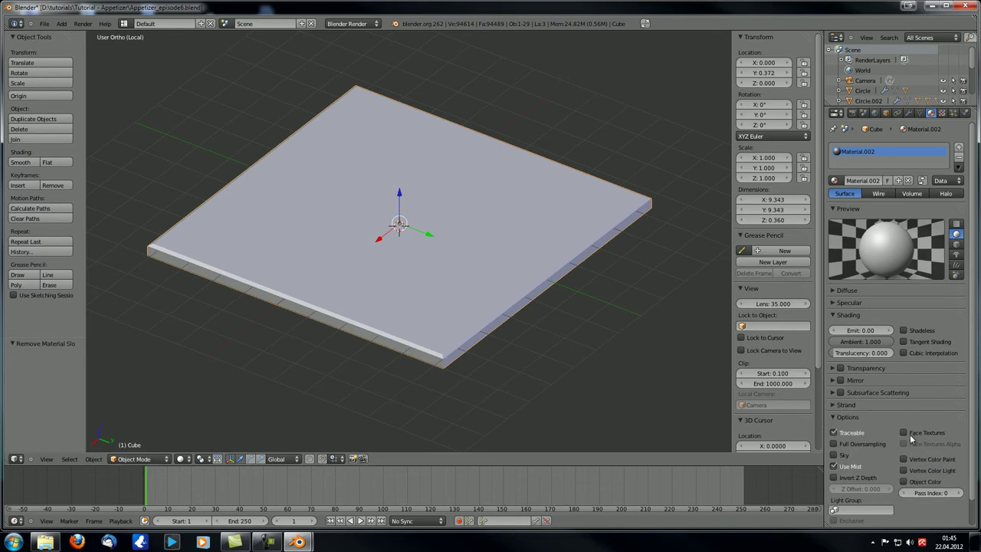
# - Collapse the material's Options and enable Receive Transparent in its Shadow settings
pyautogui.scroll(-1, 859, 395)
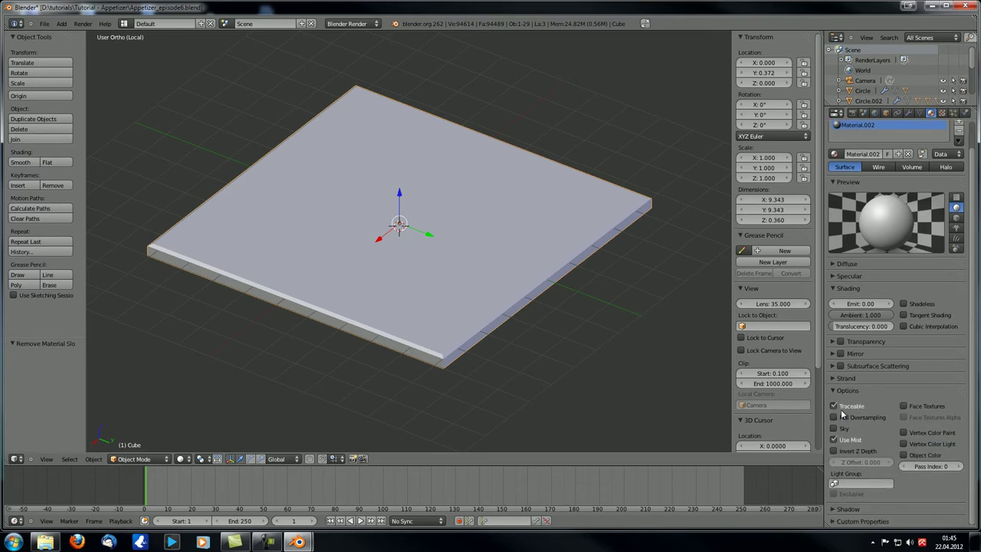
pyautogui.click(836, 390)
pyautogui.click(837, 403)
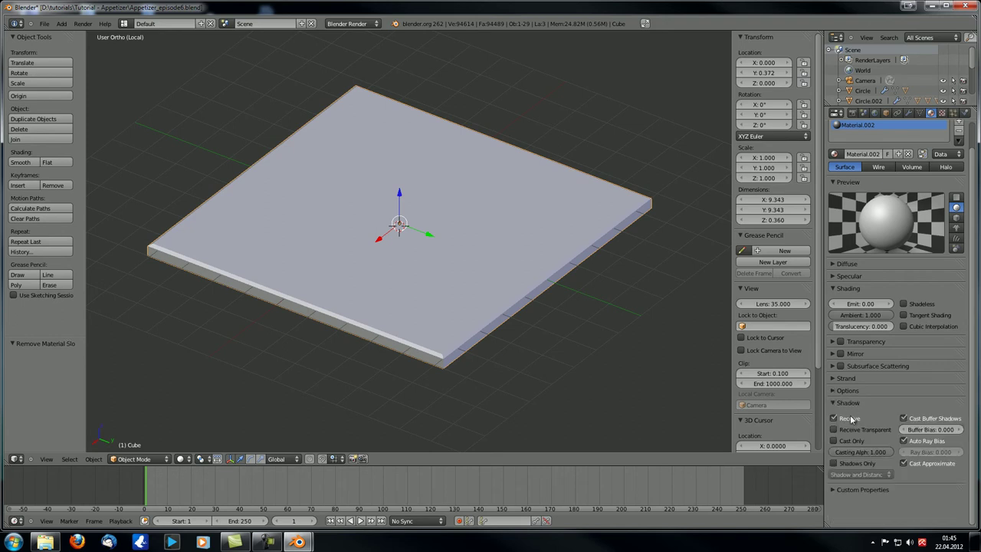
pyautogui.click(834, 430)
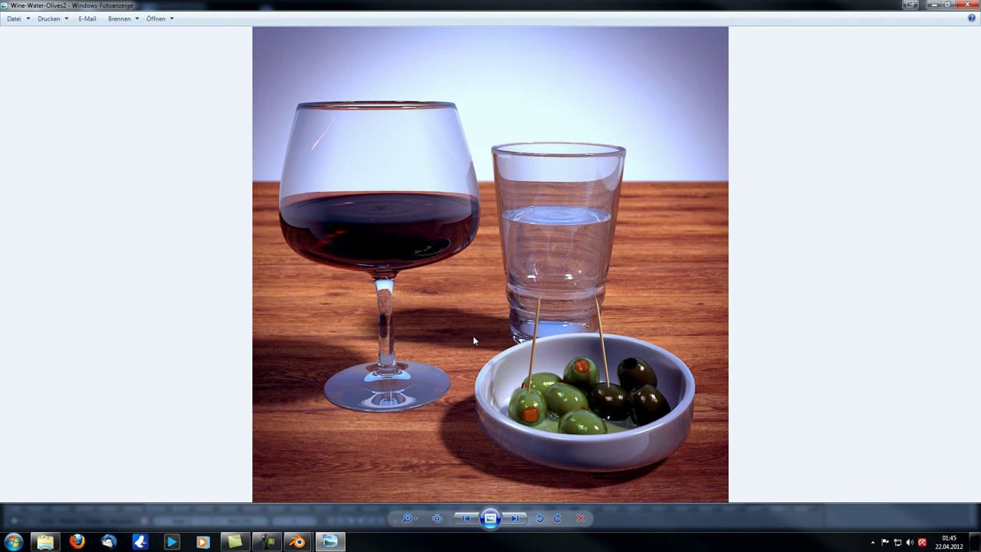
# - Examine the glass shadows on the table in the Wine-Water-Olives2 reference render and close the image
pyautogui.click(937, 5)
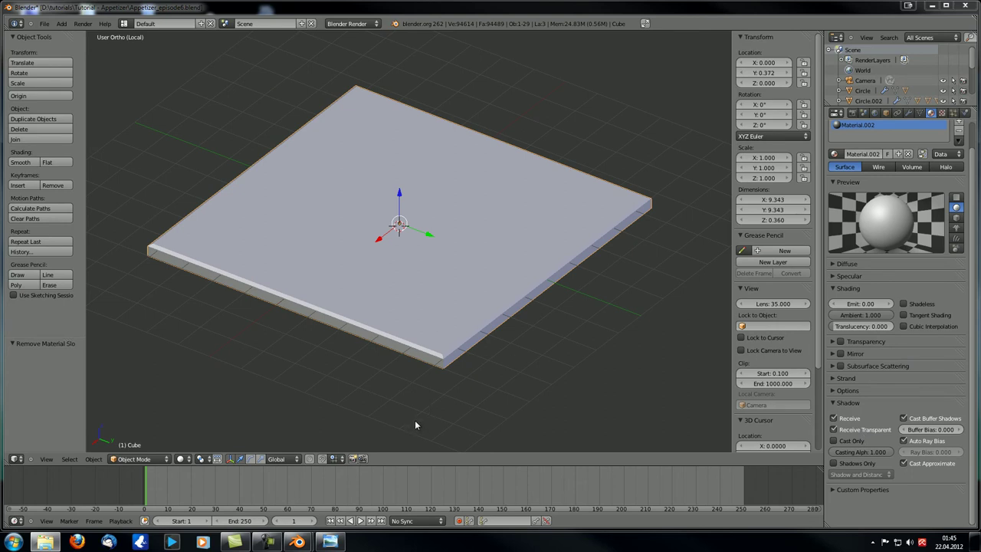
pyautogui.click(330, 541)
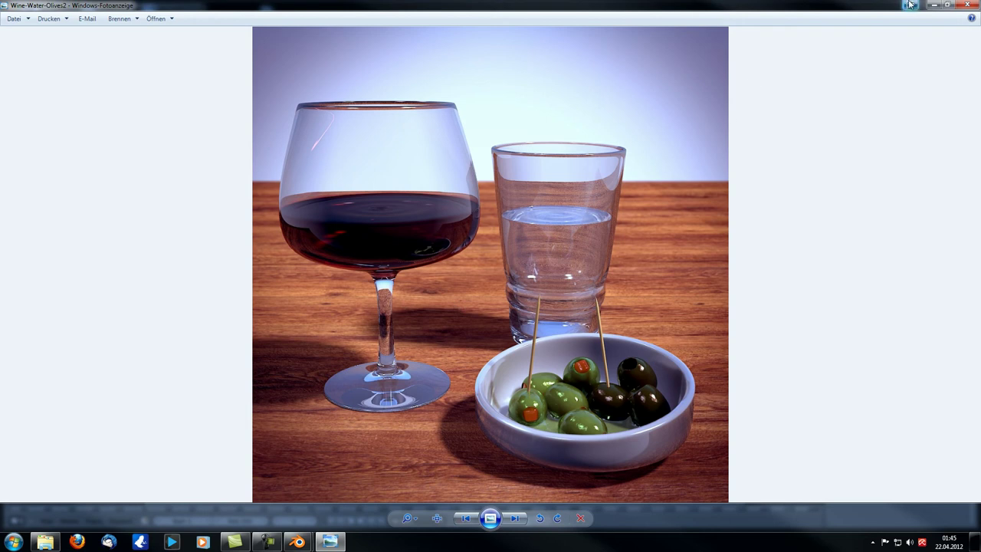
pyautogui.click(966, 7)
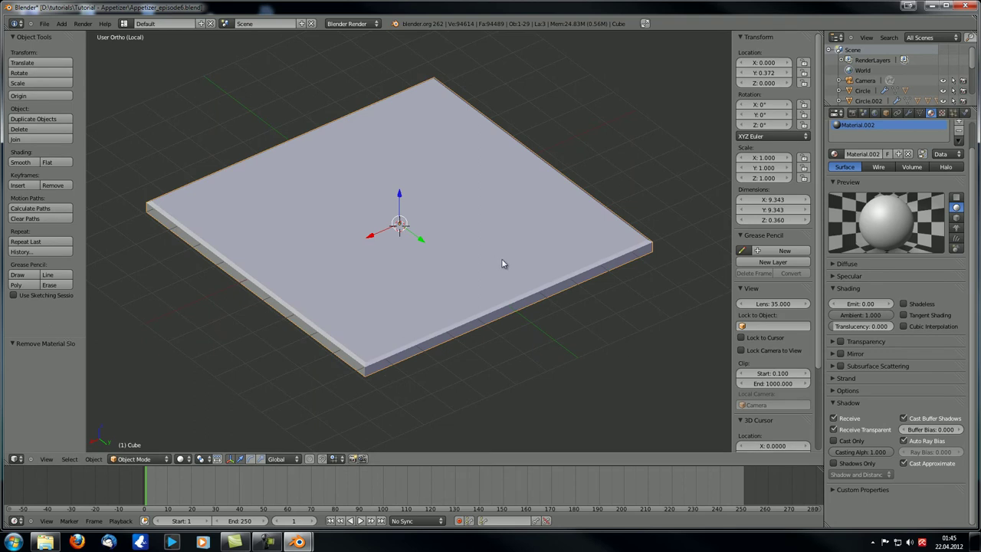
# - Change the tabletop material's diffuse color to a dark brown
pyautogui.moveTo(499, 265); pyautogui.dragTo(579, 272, button='middle')
pyautogui.scroll(1, 874, 272)
pyautogui.click(847, 292)
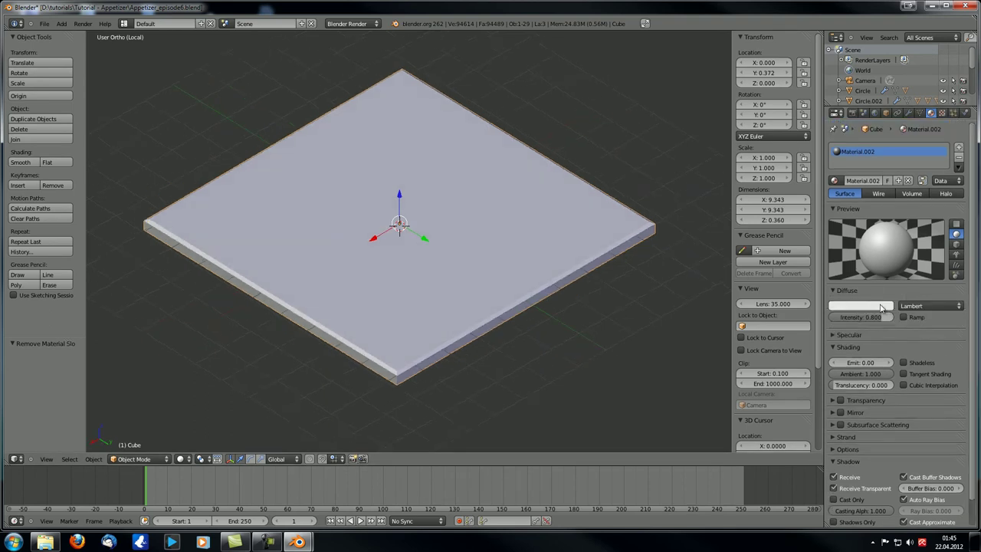
pyautogui.click(849, 308)
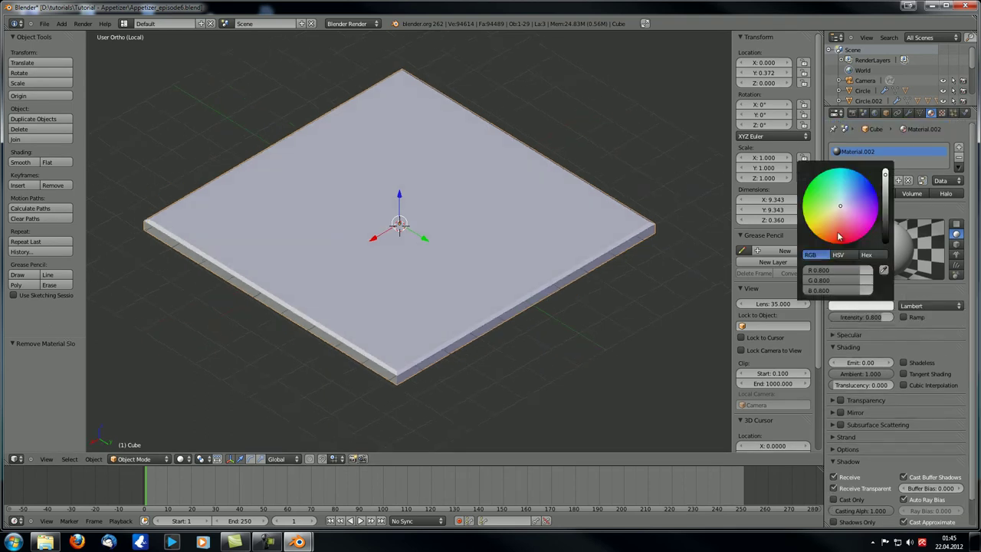
pyautogui.click(830, 226)
pyautogui.moveTo(885, 211); pyautogui.dragTo(887, 222)
# - Leave local view, make a test render of the whole scene and close the render result
pyautogui.moveTo(486, 333); pyautogui.dragTo(412, 368, button='middle')
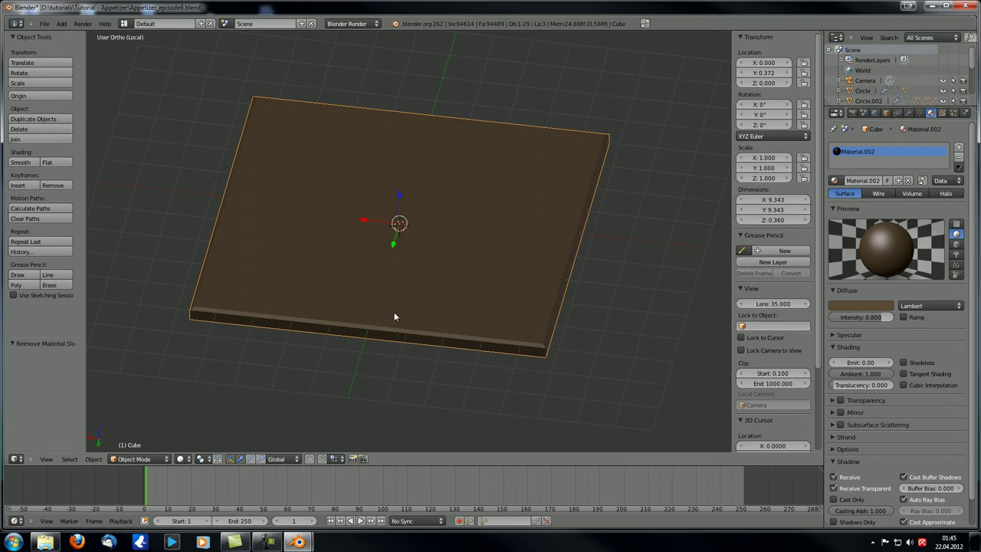
pyautogui.press('KP_Divide')
pyautogui.press('KP_0')
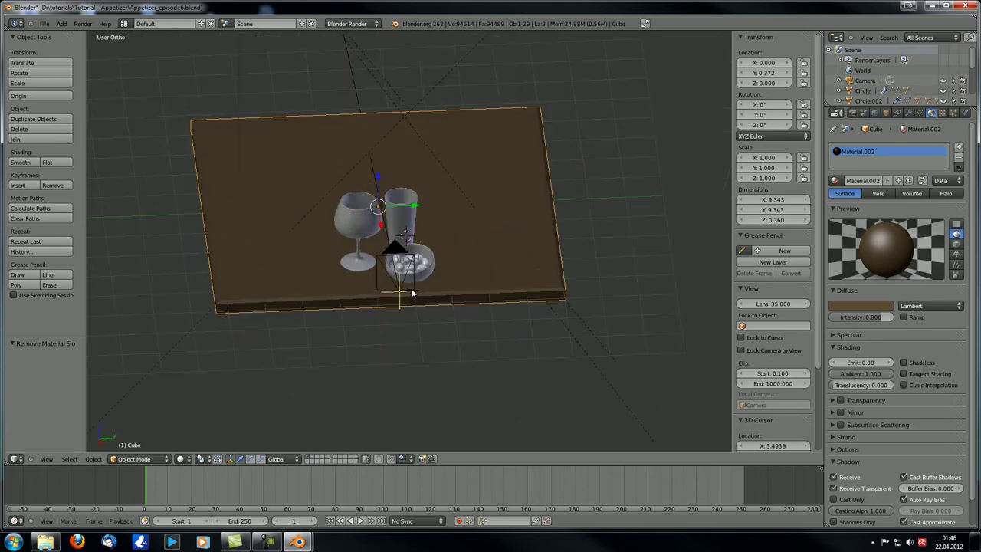
pyautogui.press('F12')
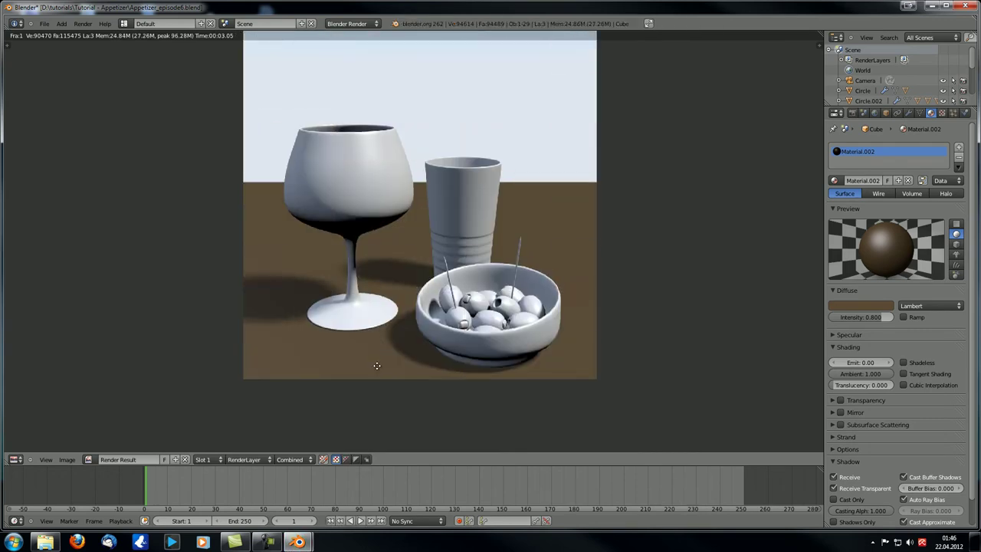
pyautogui.press('Escape')
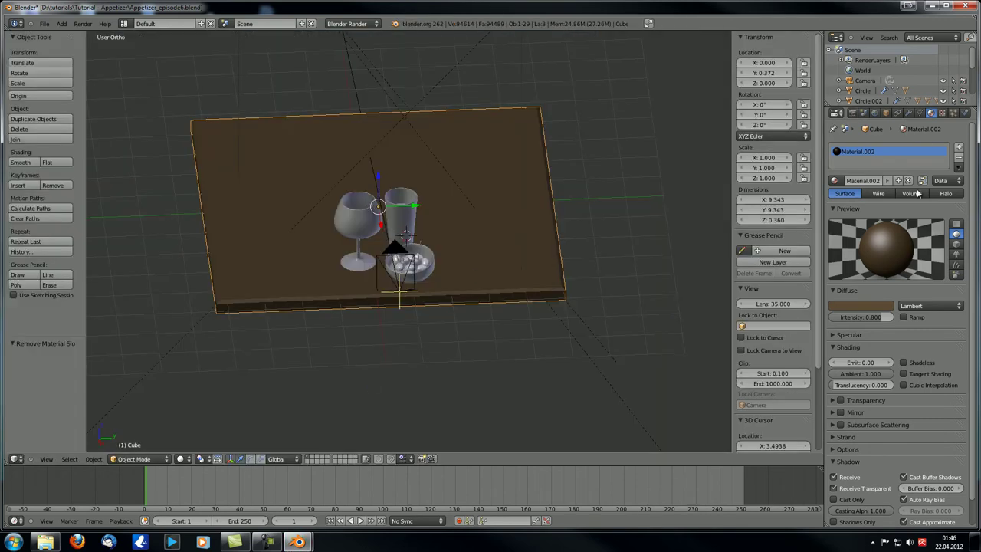
# - Add a new texture in the first texture slot of the brown tabletop material
pyautogui.click(942, 113)
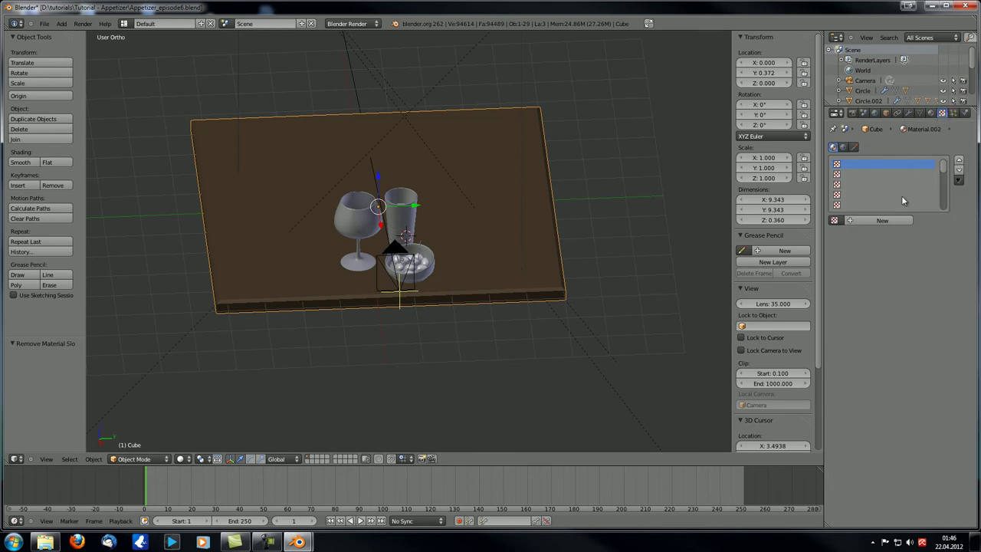
pyautogui.click(874, 220)
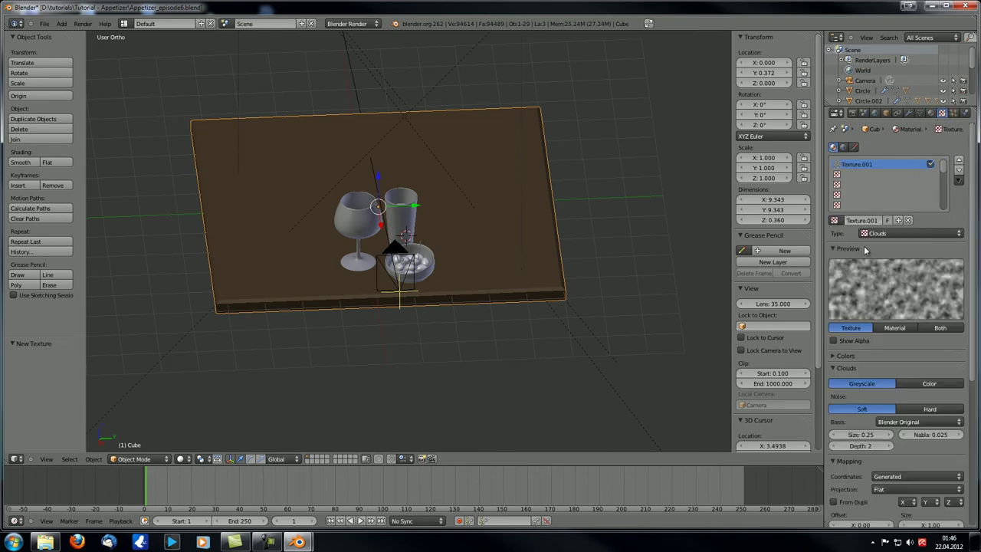
# - Look over the new texture's settings and the tabletop material's preview
pyautogui.click(881, 233)
pyautogui.click(883, 224)
pyautogui.moveTo(600, 313); pyautogui.dragTo(644, 310, button='middle')
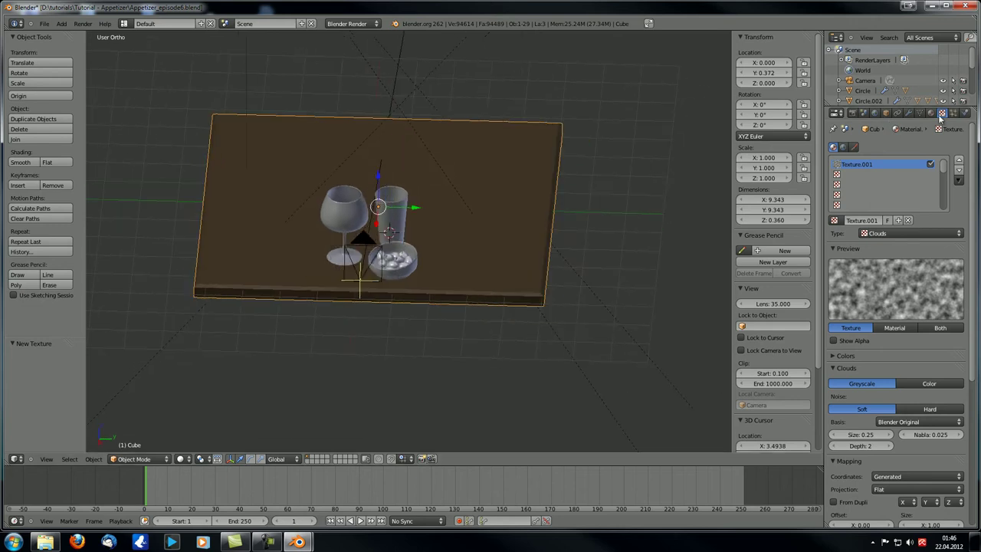
pyautogui.click(931, 112)
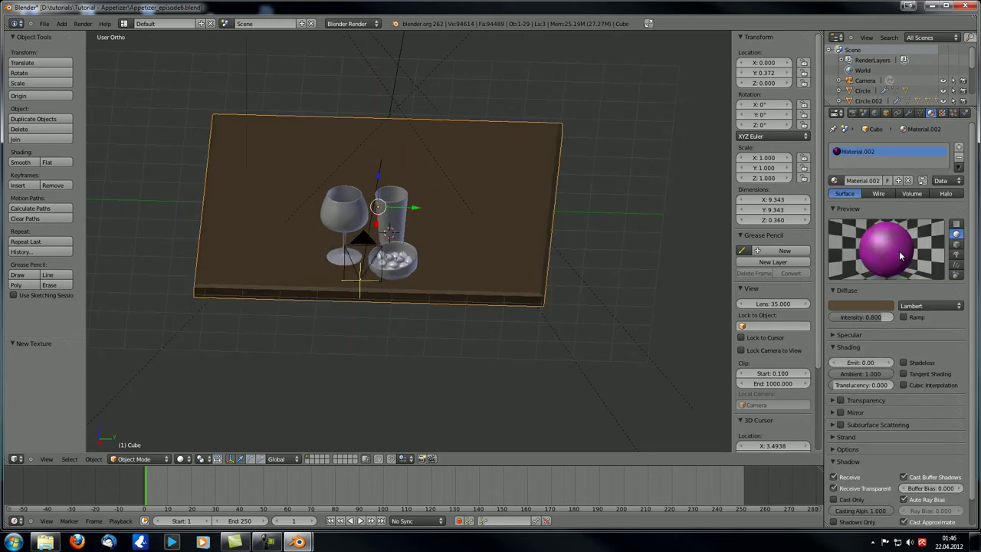
pyautogui.click(943, 113)
pyautogui.scroll(-8, 905, 307)
pyautogui.scroll(6, 903, 348)
pyautogui.scroll(2, 912, 322)
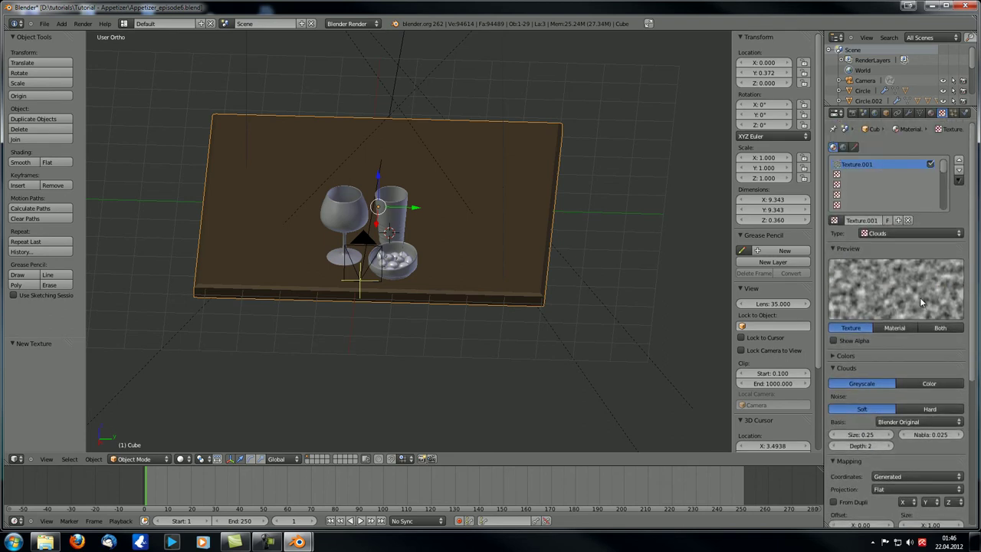
# - Try the Voronoi texture type on the tabletop texture, and change its type to Image or Movie
pyautogui.click(902, 233)
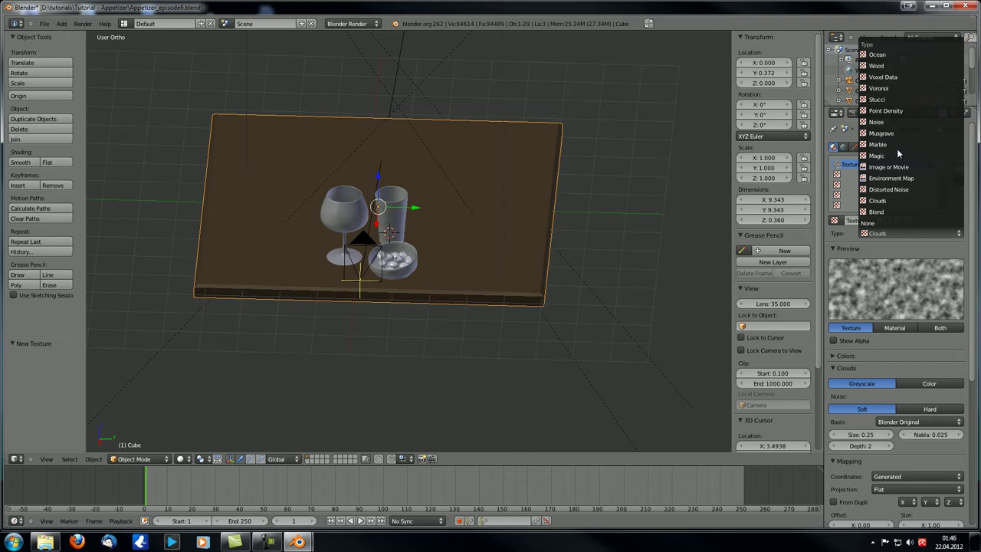
pyautogui.click(884, 90)
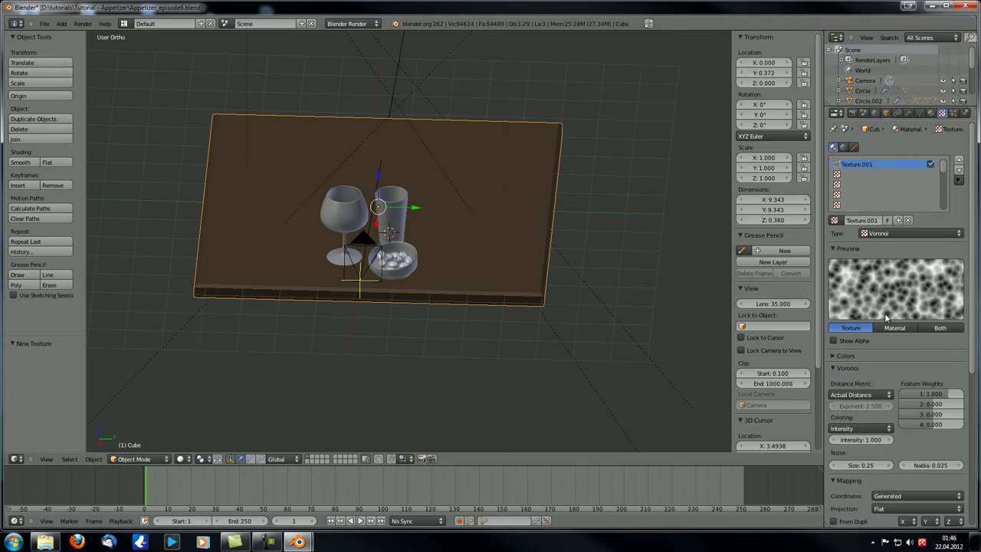
pyautogui.click(886, 233)
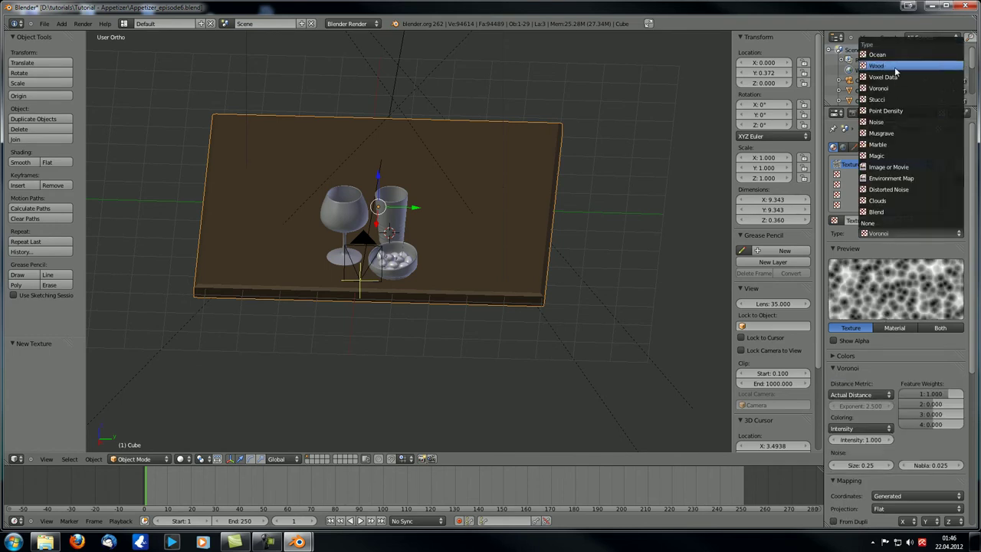
pyautogui.click(903, 167)
pyautogui.moveTo(443, 245); pyautogui.dragTo(460, 264, button='middle')
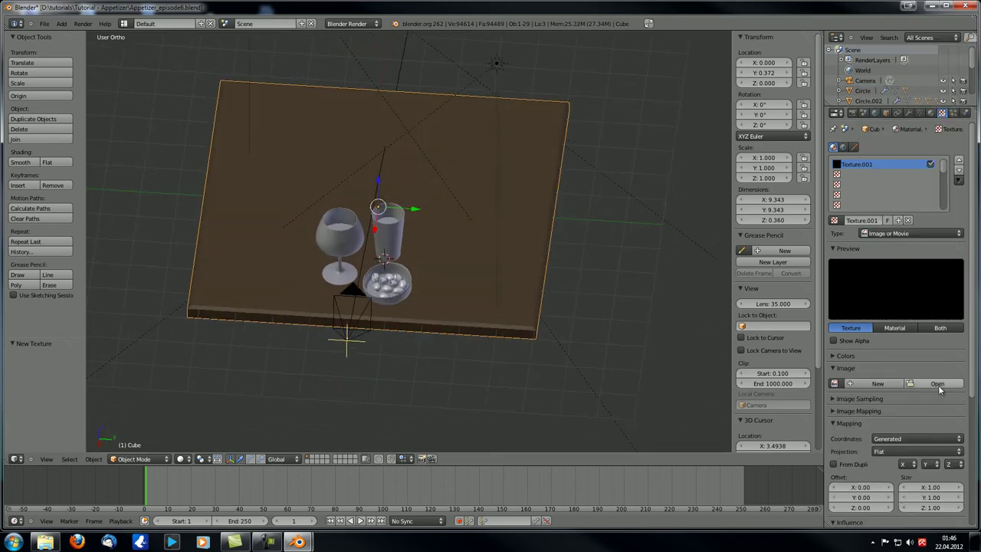
pyautogui.click(832, 357)
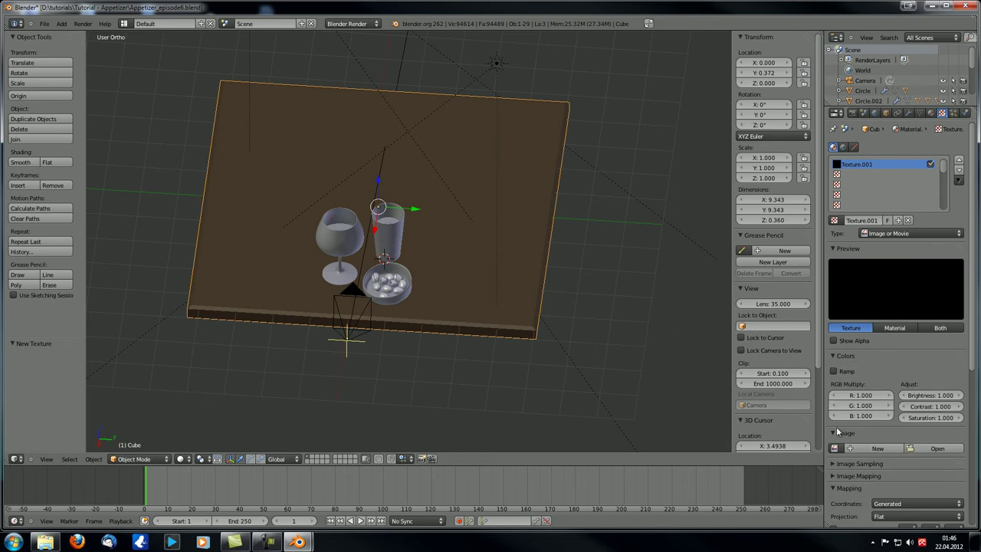
pyautogui.click(834, 356)
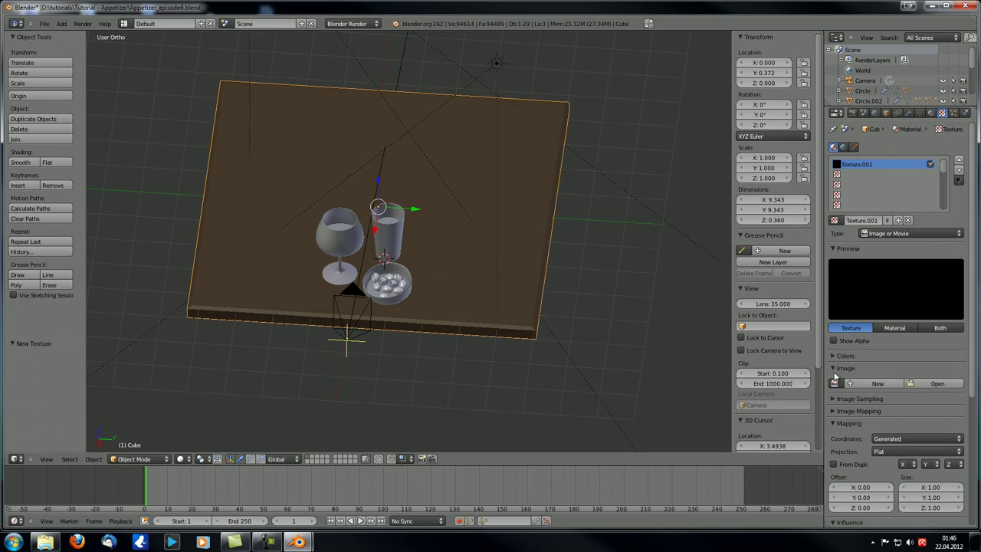
# - Load WoodFine0039_2_L.jpg from the pre-scene folder as the tabletop texture's image, picking it from the thumbnails
pyautogui.click(940, 386)
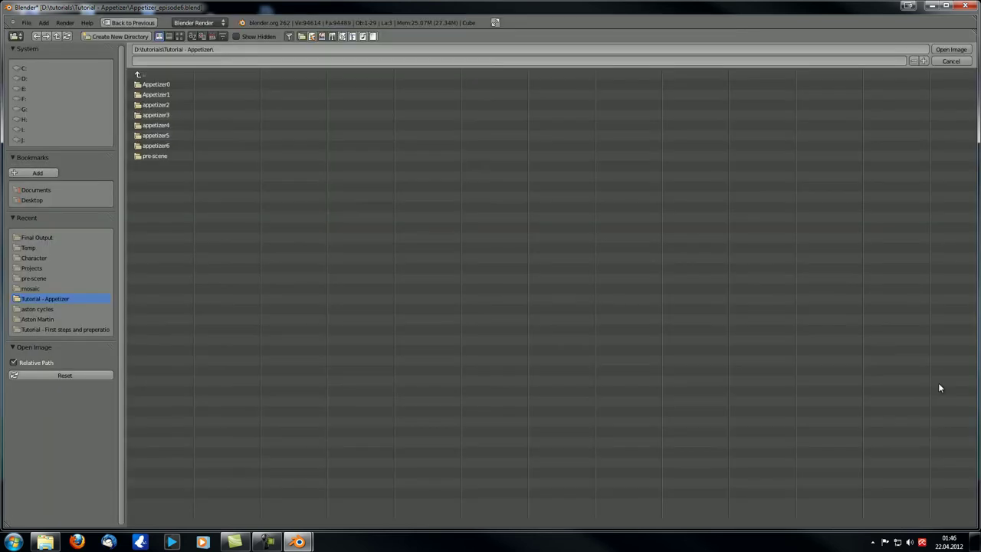
pyautogui.click(163, 156)
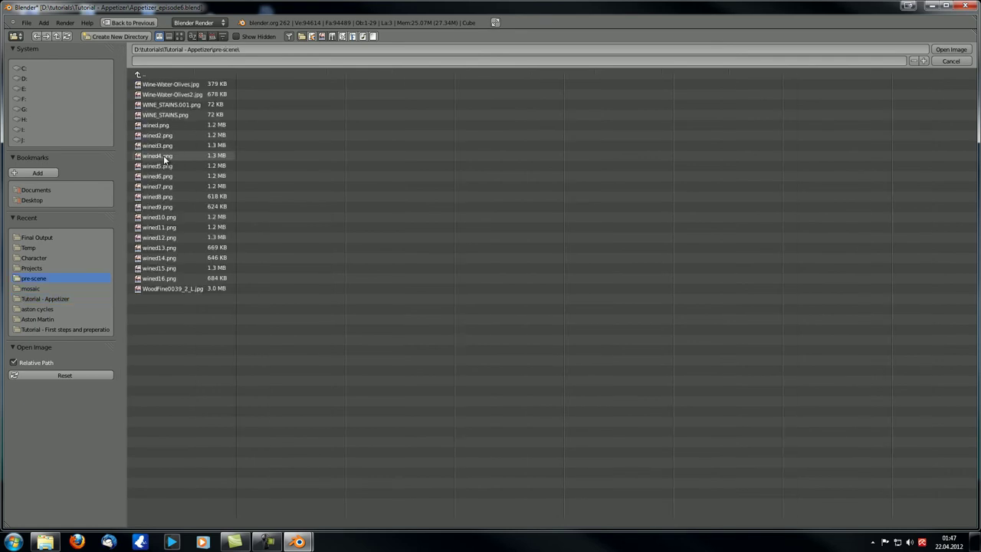
pyautogui.click(180, 36)
pyautogui.click(640, 170)
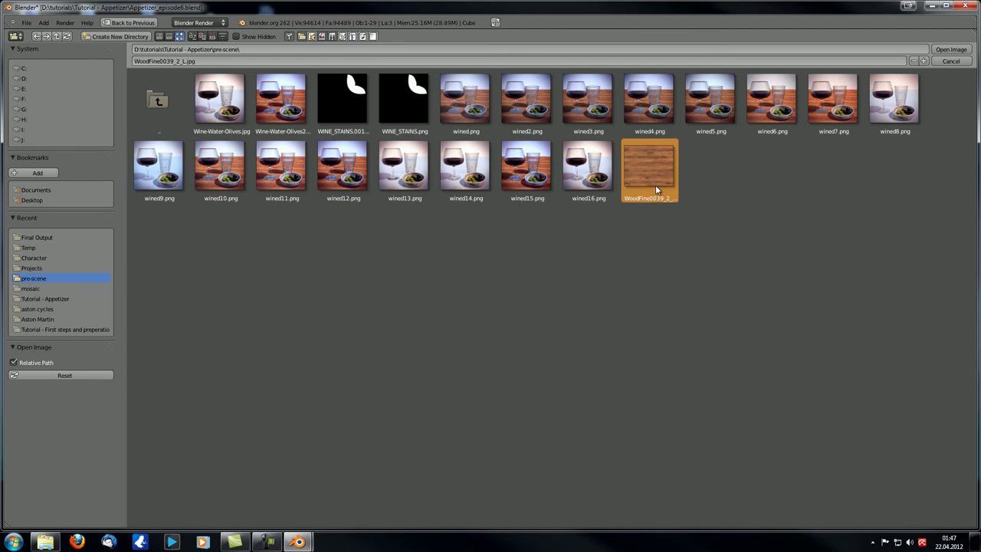
pyautogui.doubleClick(655, 188)
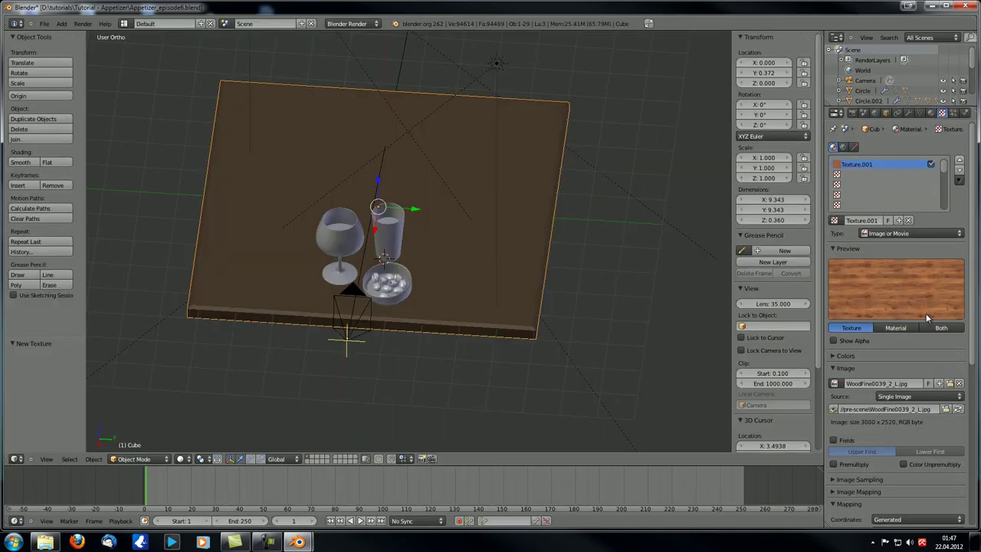
# - Try filter sizes of 34.80, 0.10 and 3.58 in the wood texture's image sampling settings
pyautogui.scroll(-3, 918, 340)
pyautogui.scroll(-1, 919, 339)
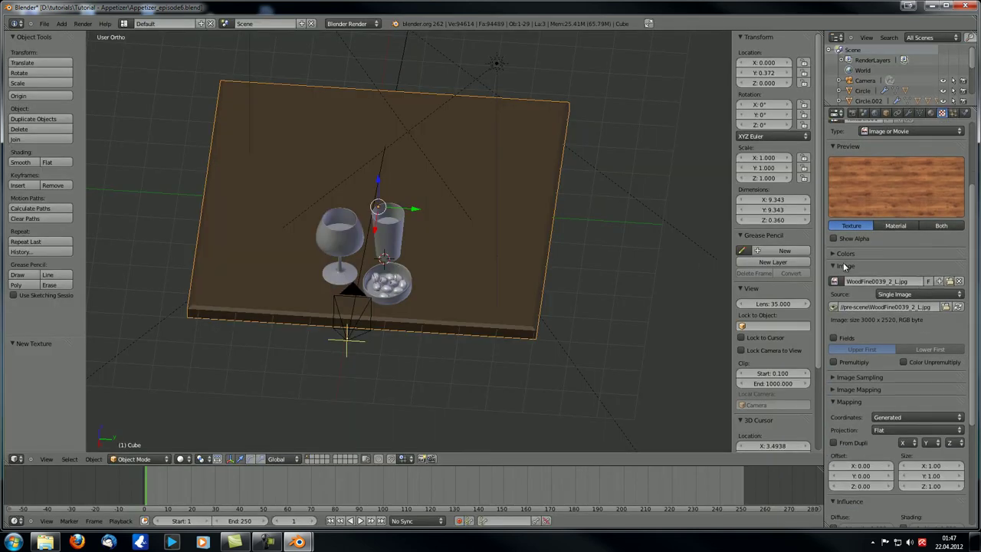
pyautogui.click(834, 266)
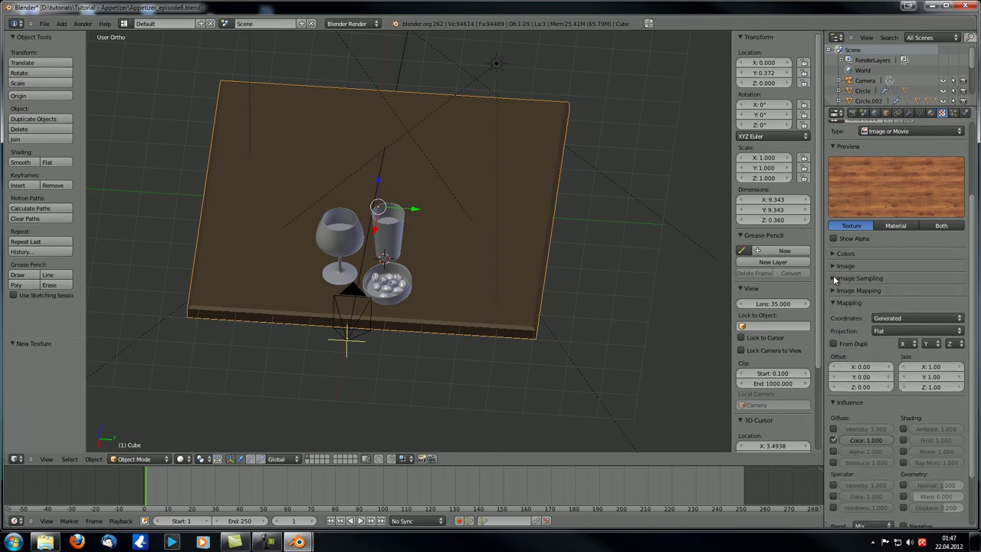
pyautogui.click(833, 277)
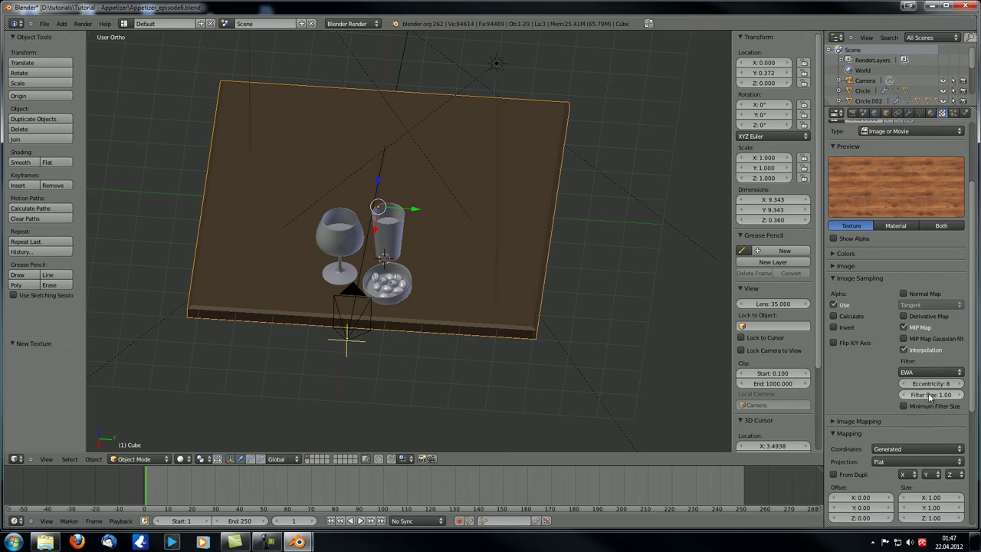
pyautogui.moveTo(931, 396); pyautogui.dragTo(887, 397)
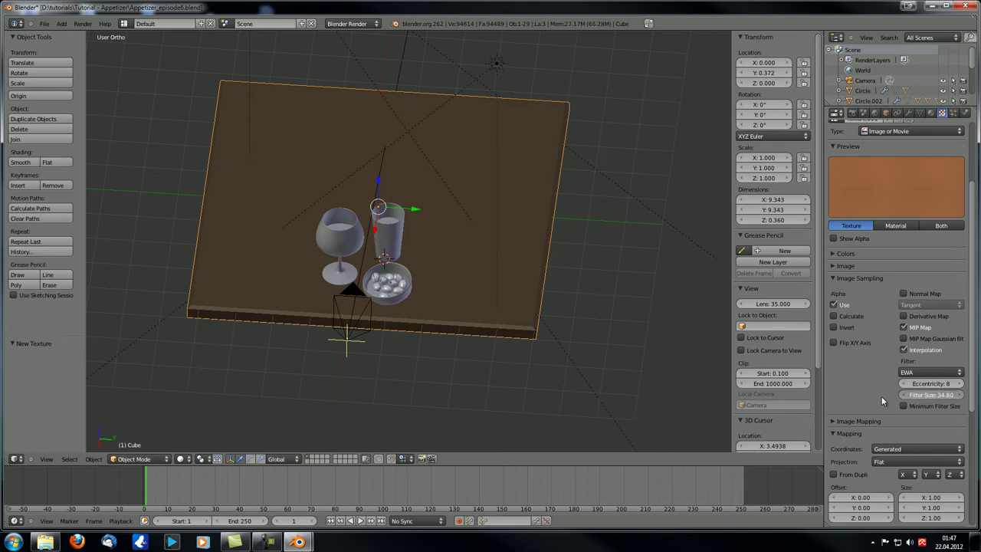
pyautogui.moveTo(718, 399); pyautogui.dragTo(666, 399)
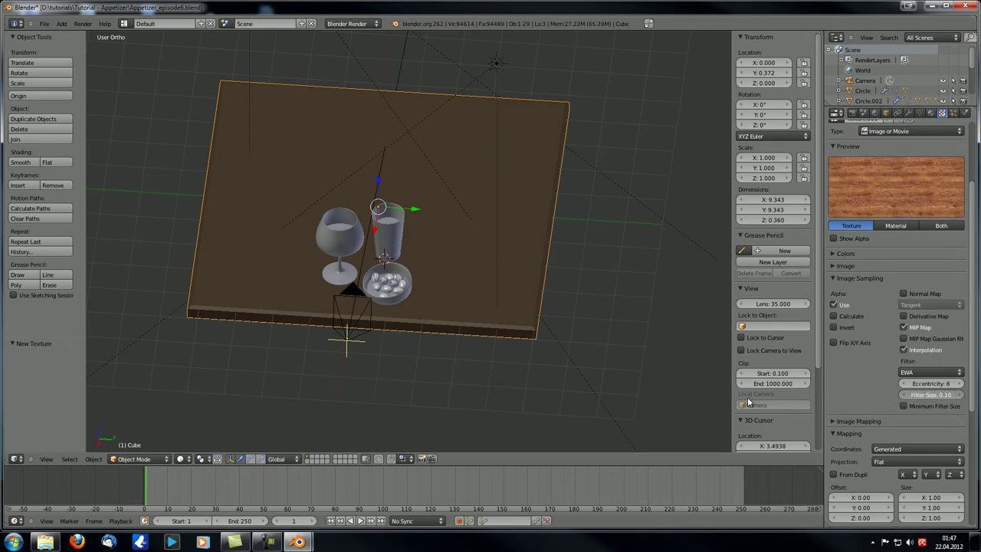
pyautogui.moveTo(748, 402)
pyautogui.mouseDown()
pyautogui.moveTo(791, 396)
pyautogui.moveTo(759, 399)
pyautogui.mouseUp()
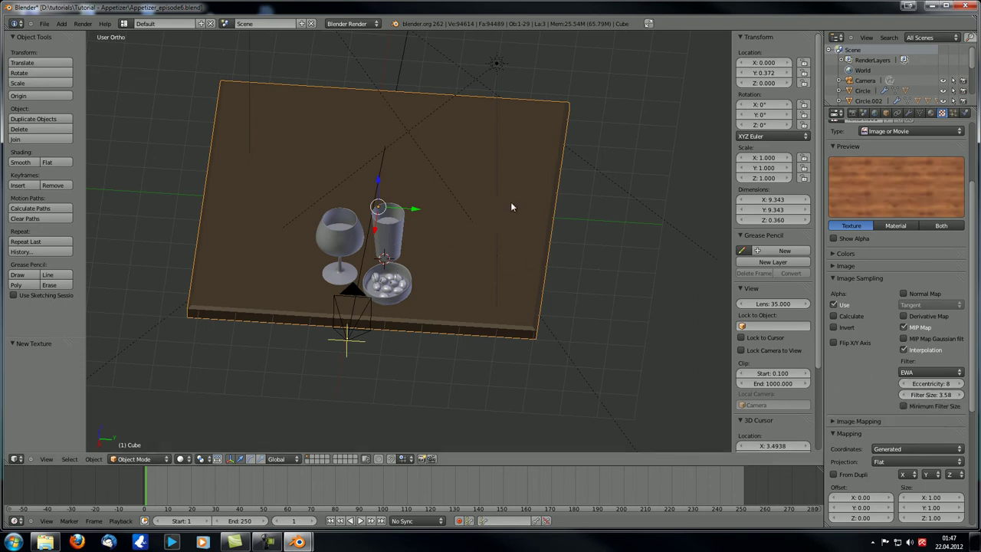
pyautogui.moveTo(440, 291); pyautogui.dragTo(373, 312, button='middle')
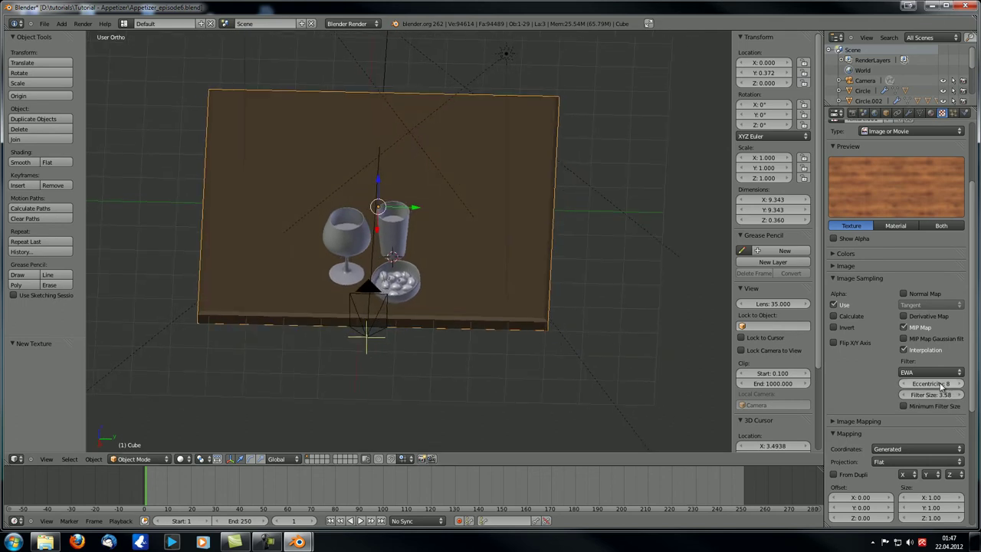
# - Test filter sizes 0.2 and 0.1 for the wood image, and settle on 0.2
pyautogui.click(933, 394)
pyautogui.write('0.2')
pyautogui.press('Return')
pyautogui.click(935, 394)
pyautogui.write('0.1')
pyautogui.press('Return')
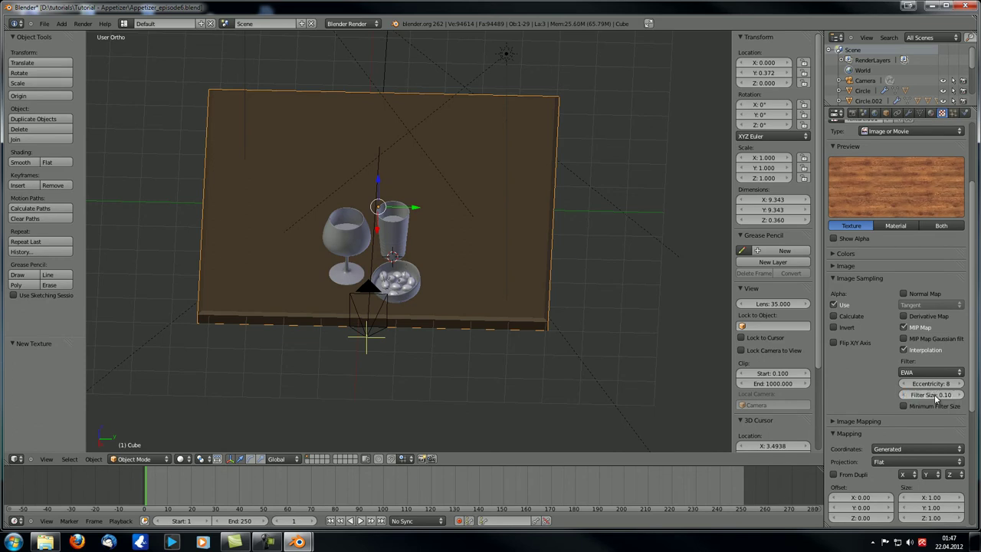
pyautogui.click(935, 395)
pyautogui.write('0.2')
pyautogui.press('Return')
pyautogui.click(836, 280)
# - Review the extension options in the wood texture's image mapping, keeping Repeat
pyautogui.click(833, 291)
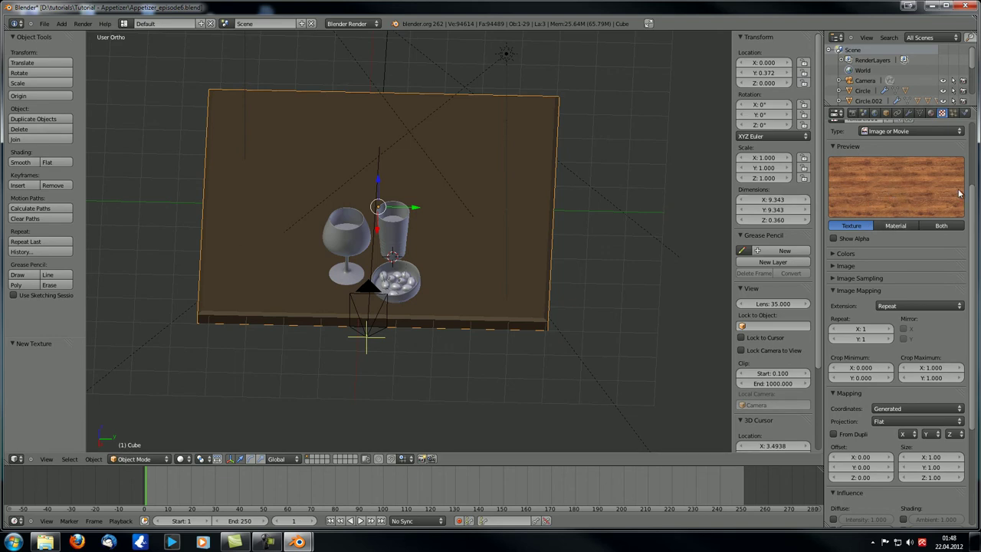
pyautogui.click(912, 306)
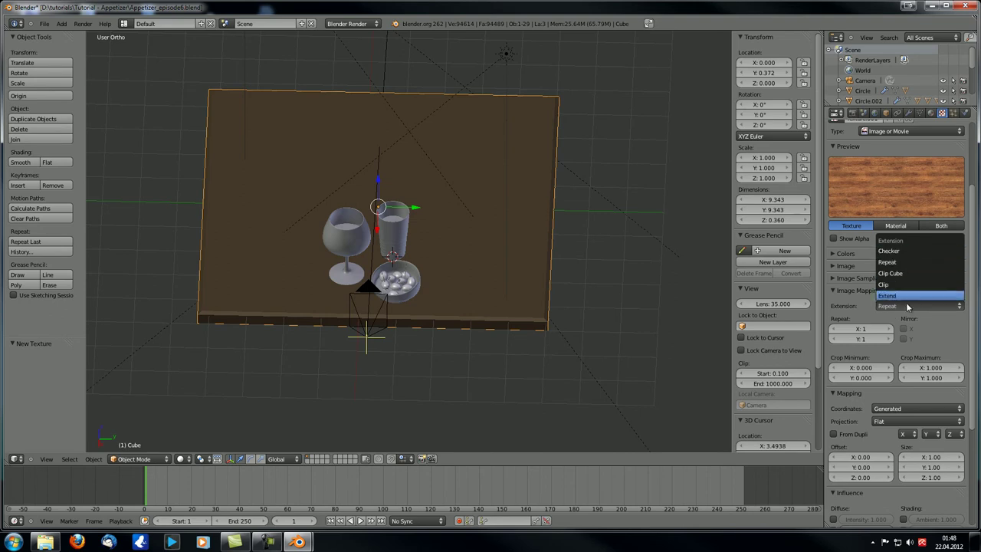
pyautogui.click(900, 310)
pyautogui.click(872, 315)
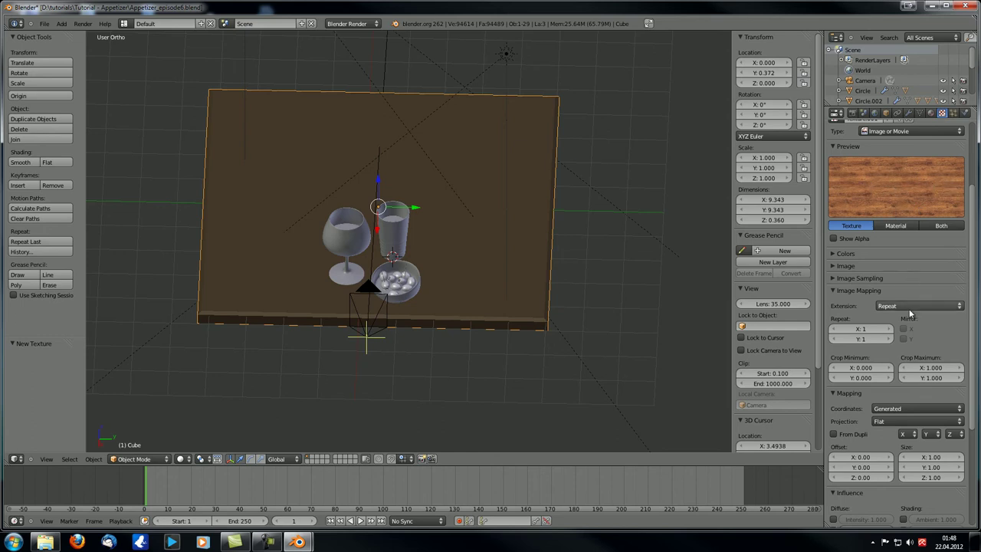
pyautogui.scroll(-2, 934, 299)
pyautogui.click(834, 250)
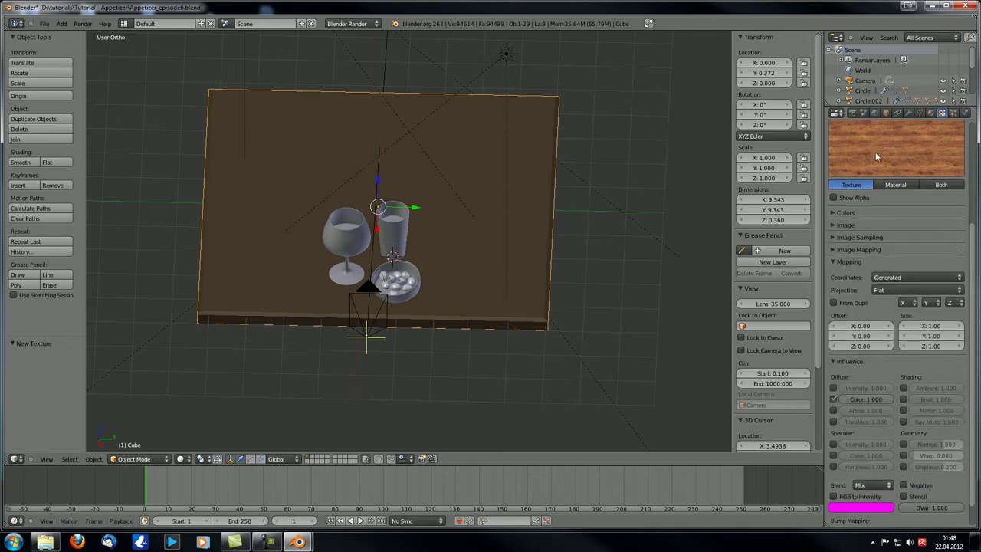
pyautogui.scroll(2, 900, 185)
# - Set the wood texture's mapping coordinates to UV
pyautogui.moveTo(541, 274); pyautogui.dragTo(227, 112, button='middle')
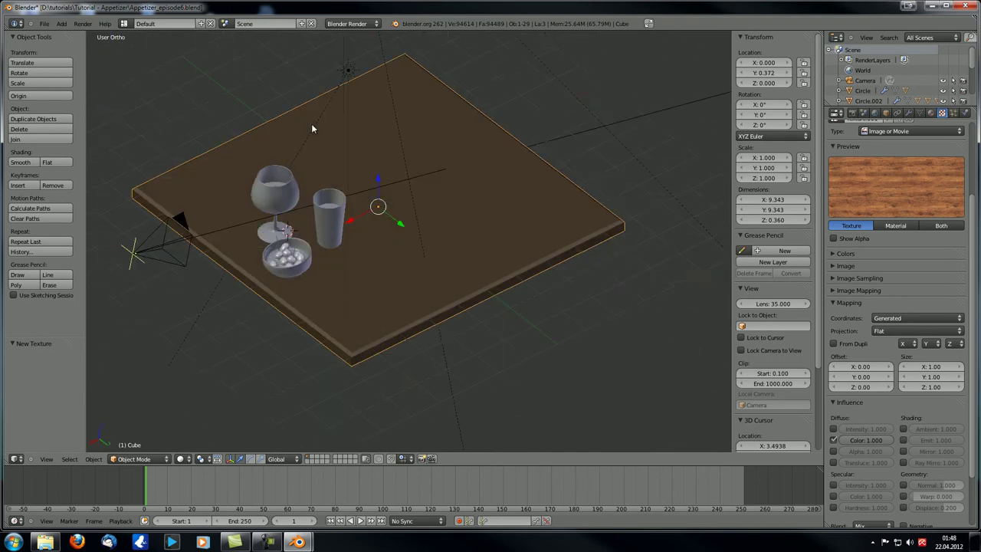
pyautogui.moveTo(353, 363); pyautogui.dragTo(414, 376, button='middle')
pyautogui.click(946, 318)
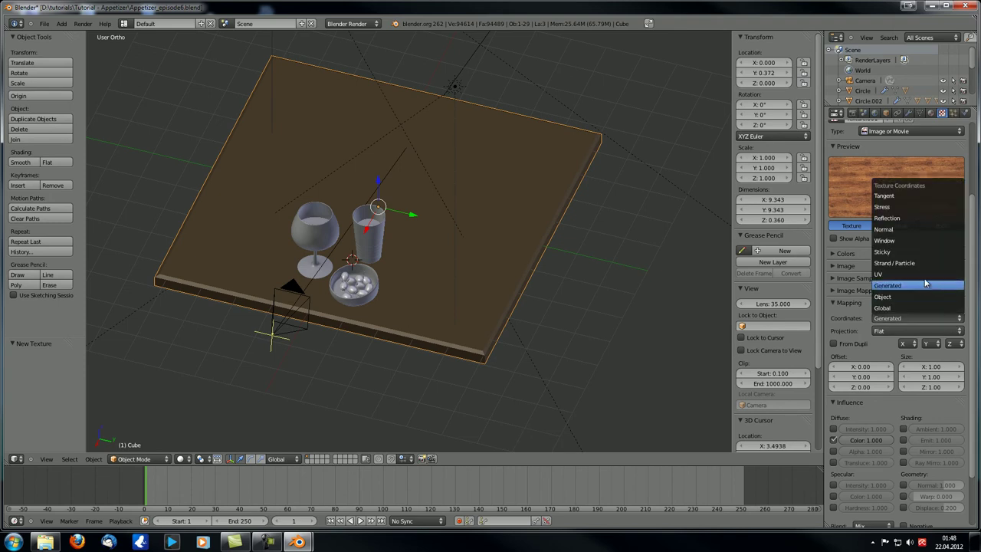
pyautogui.click(905, 272)
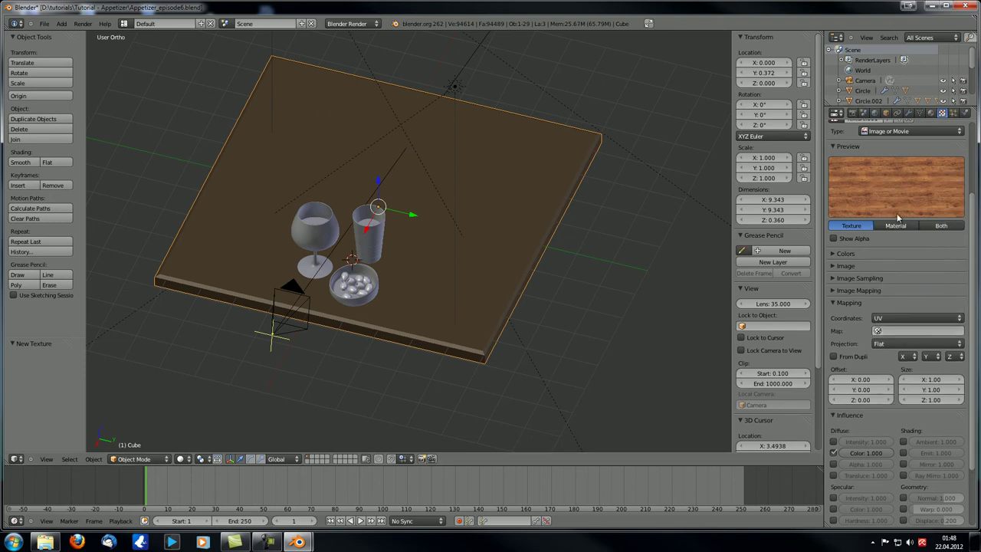
pyautogui.moveTo(555, 144); pyautogui.dragTo(366, 222, button='middle')
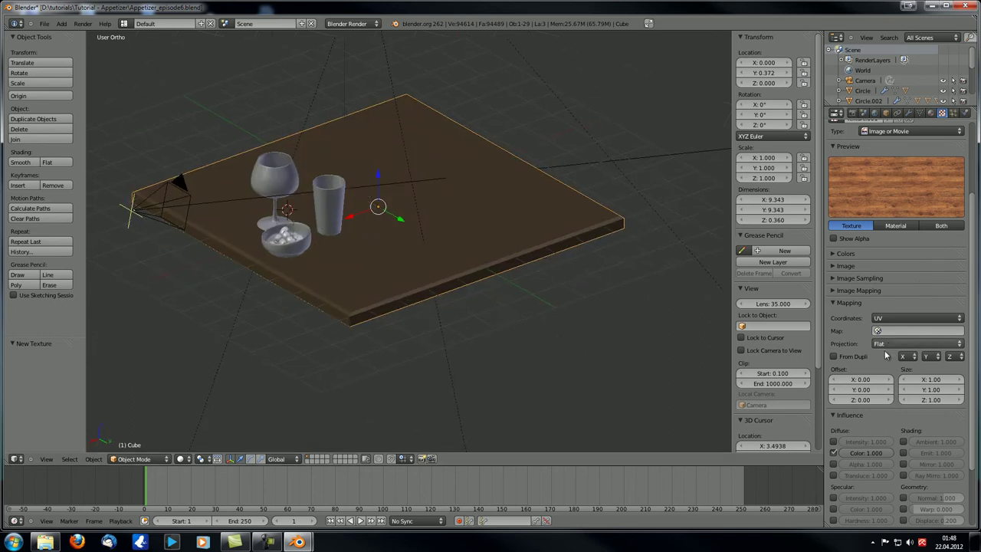
pyautogui.click(832, 304)
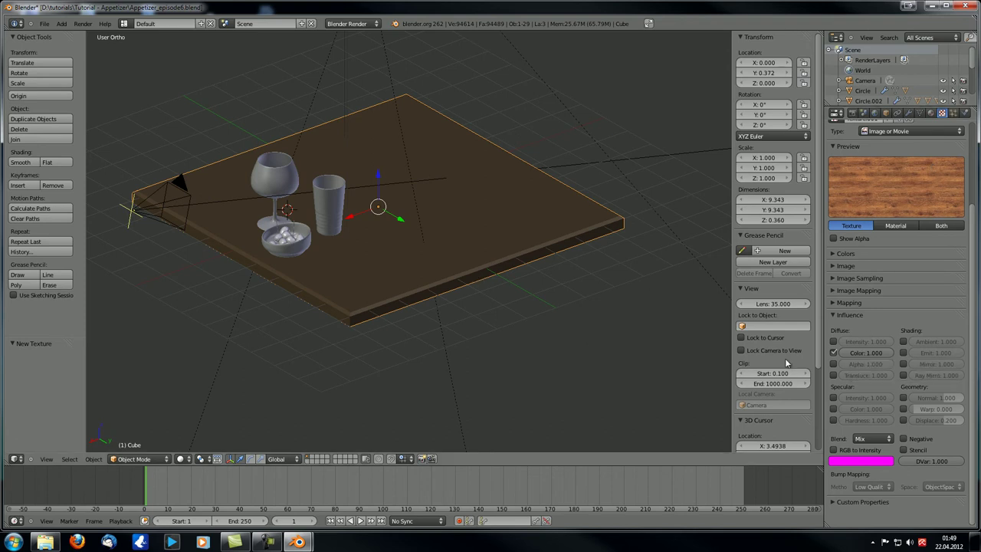
# - Check the tabletop material's preview and render the scene with the wood texture
pyautogui.click(931, 112)
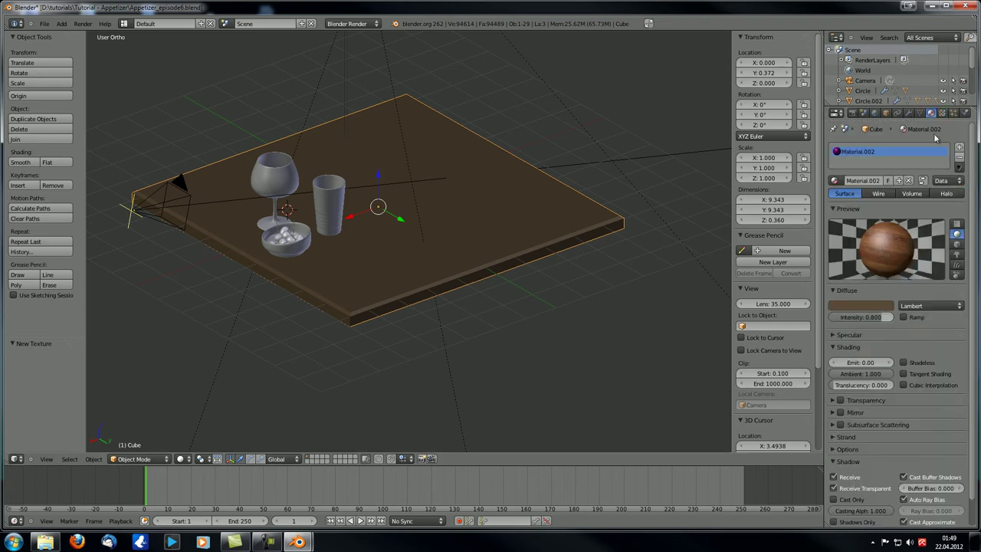
pyautogui.click(942, 113)
pyautogui.moveTo(674, 337); pyautogui.dragTo(525, 327, button='middle')
pyautogui.press('F12')
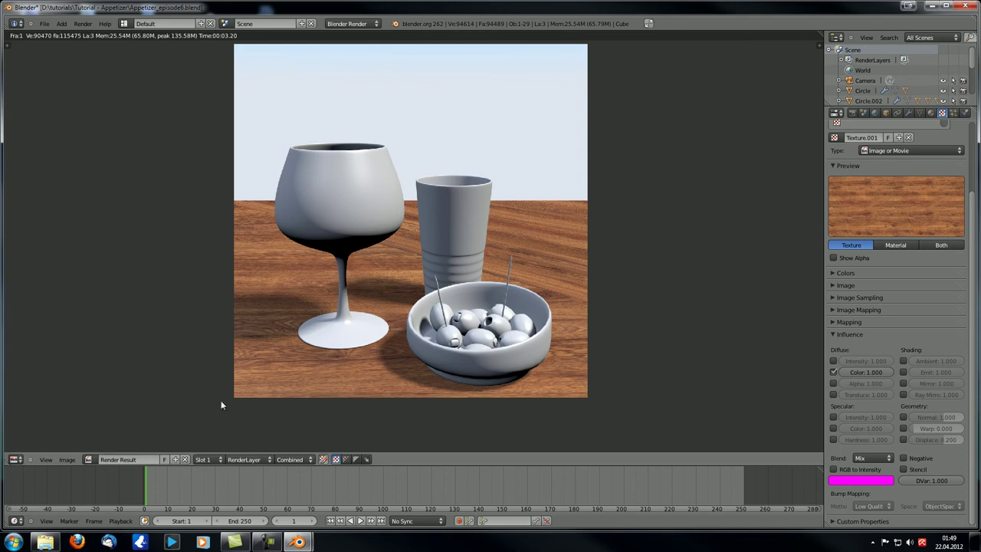
# - Change the tabletop material's diffuse color to a dark blue and render the scene again
pyautogui.click(931, 113)
pyautogui.click(859, 305)
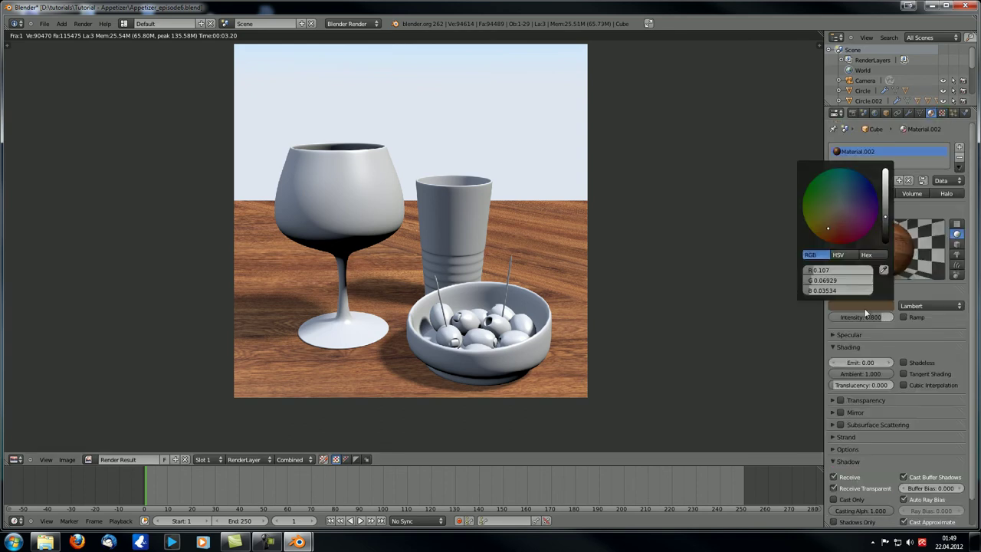
pyautogui.moveTo(826, 229); pyautogui.dragTo(859, 215)
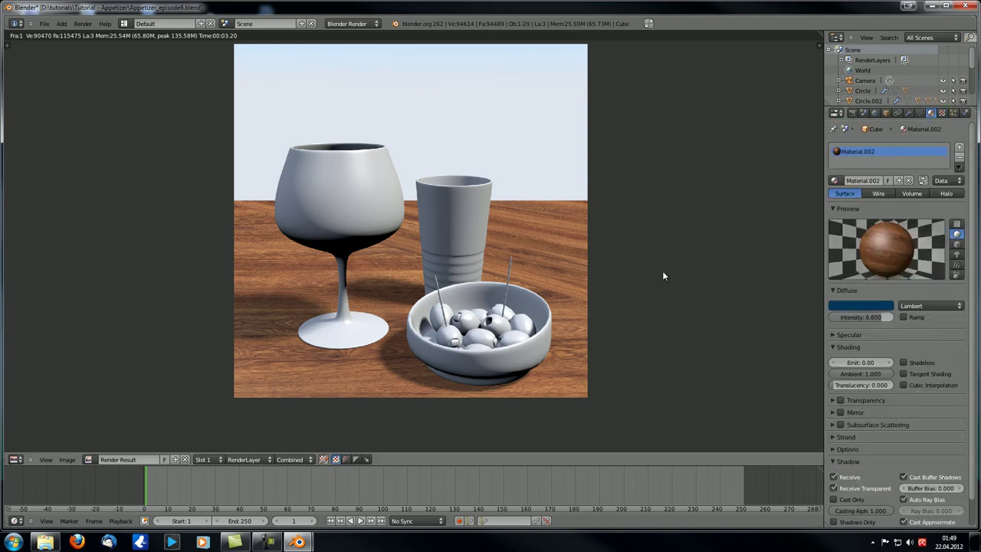
pyautogui.press('F12')
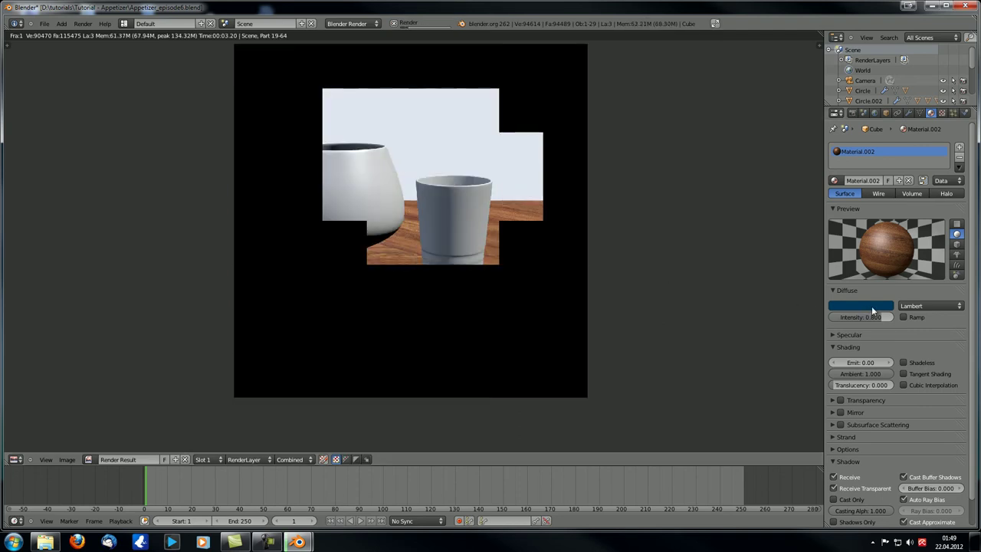
# - Change the tabletop material's diffuse color to a dark brown, RGB 0.107, 0.07046, 0.03199, and check the last render
pyautogui.click(861, 305)
pyautogui.click(830, 229)
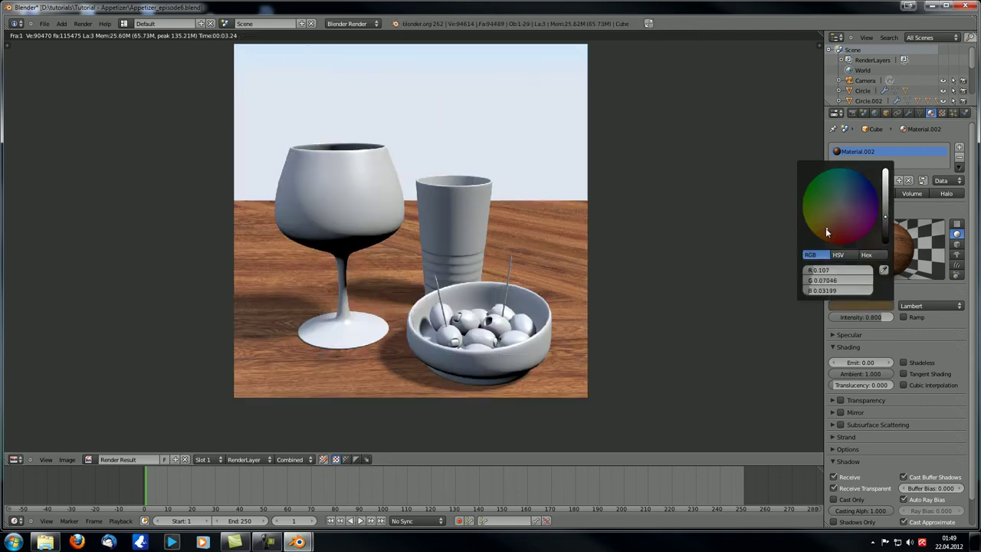
pyautogui.press('Escape')
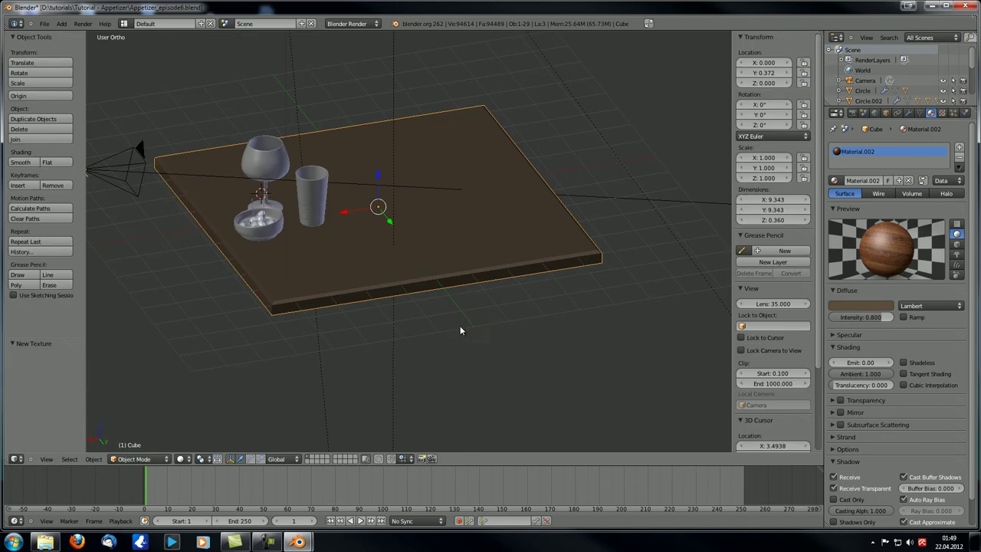
pyautogui.press('F11')
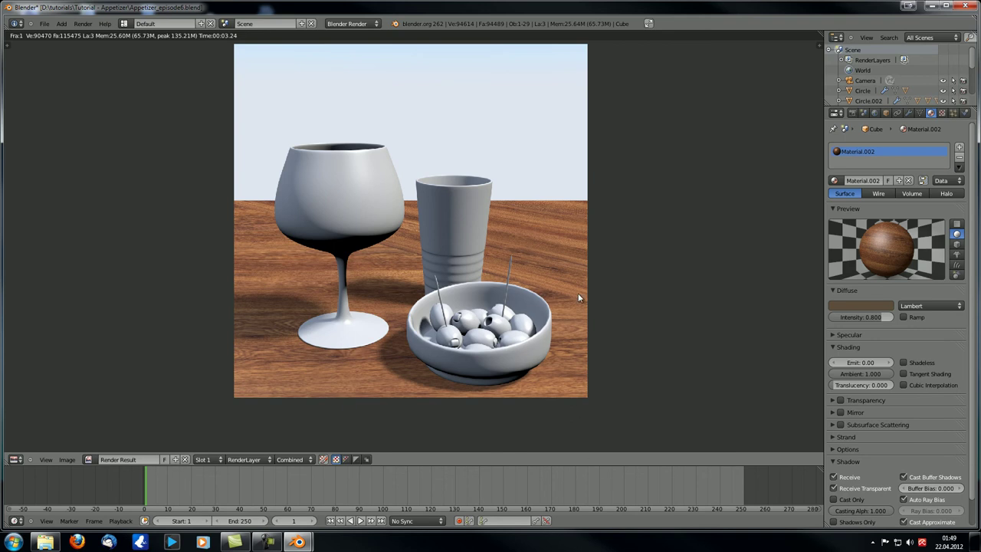
pyautogui.press('Escape')
pyautogui.moveTo(587, 299); pyautogui.dragTo(466, 303, button='middle')
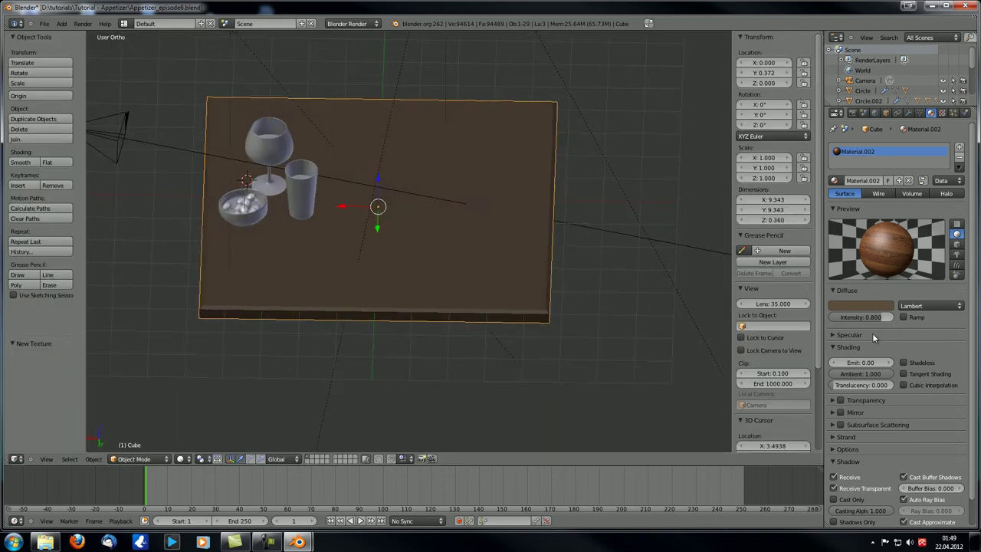
# - Enable the wood texture's influence on Normal with a strength of 0.2
pyautogui.click(943, 114)
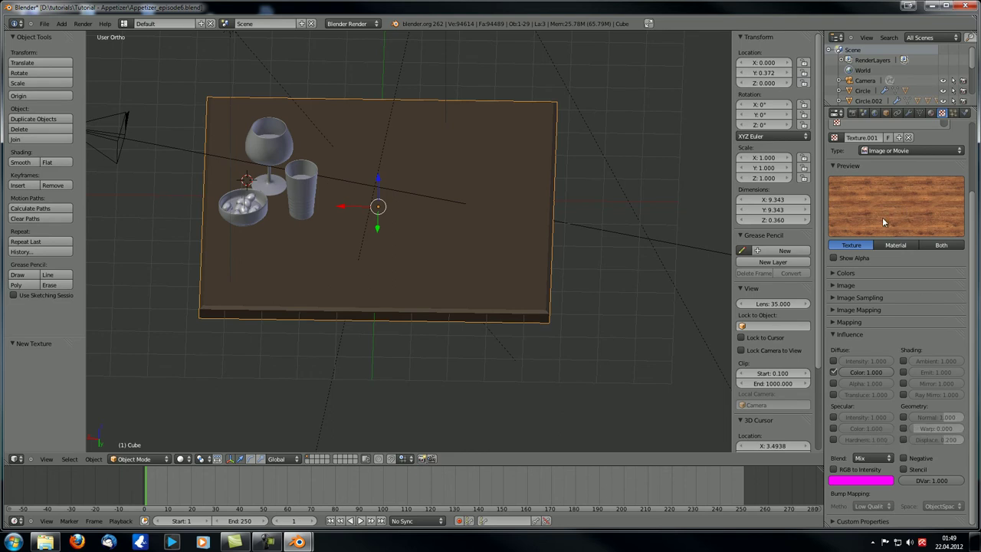
pyautogui.moveTo(427, 283); pyautogui.dragTo(377, 266, button='middle')
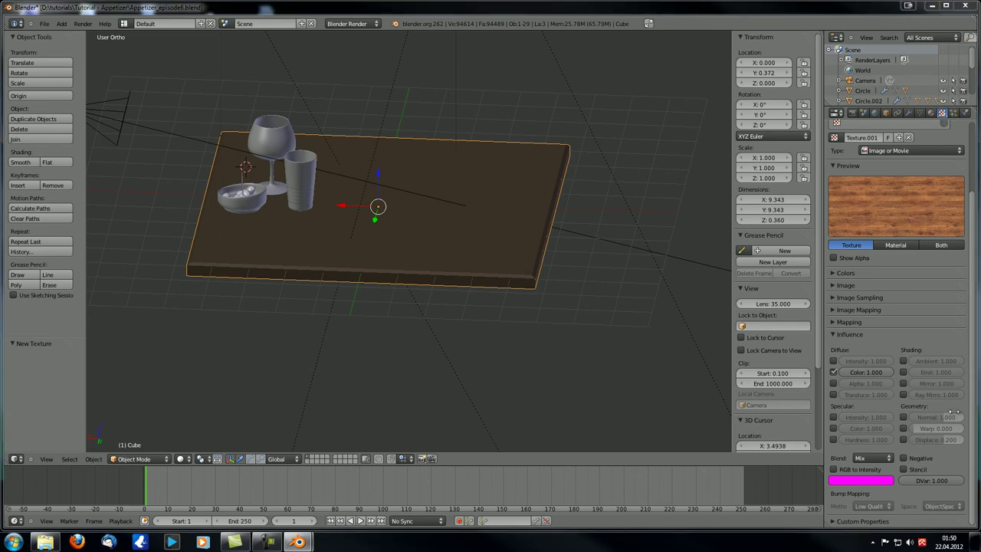
pyautogui.click(904, 418)
pyautogui.click(938, 417)
pyautogui.write('0.2')
pyautogui.press('Return')
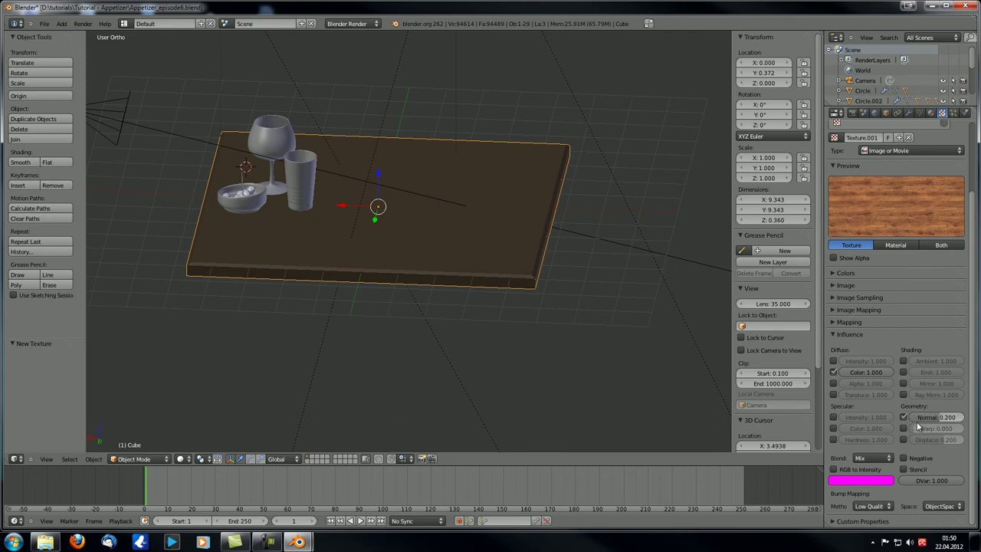
# - Set the wood texture's bump mapping method to Best Quality
pyautogui.moveTo(180, 303); pyautogui.dragTo(317, 315, button='middle')
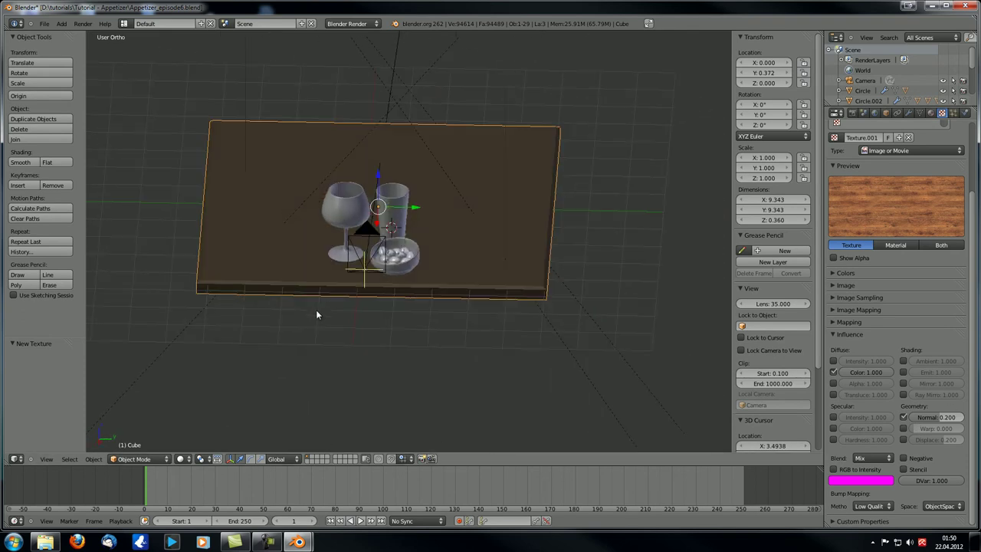
pyautogui.click(870, 506)
pyautogui.click(872, 516)
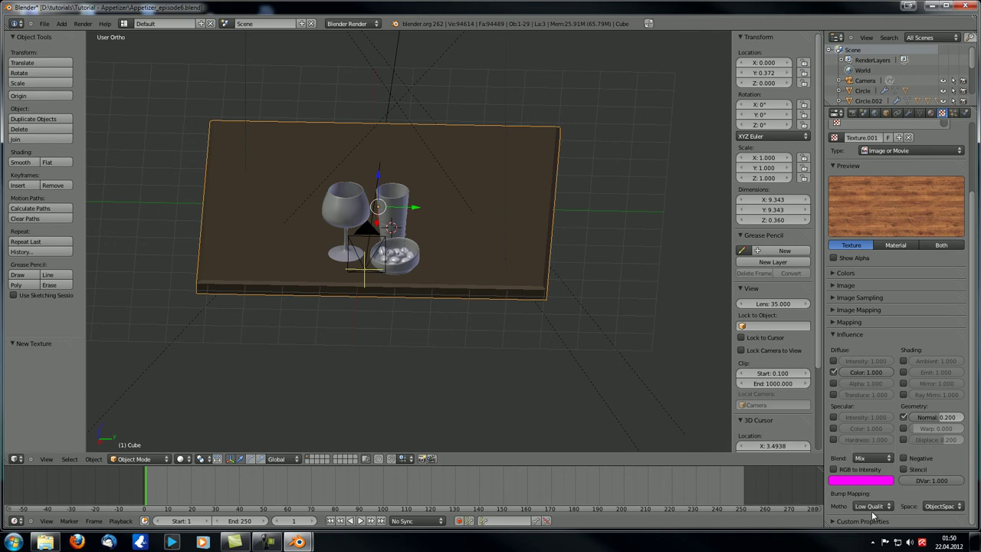
pyautogui.click(871, 507)
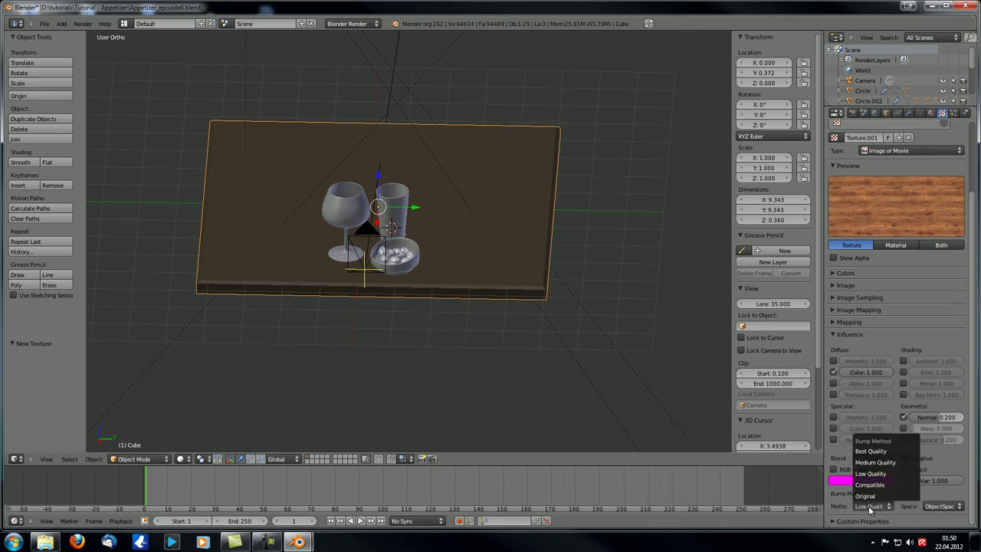
pyautogui.click(879, 453)
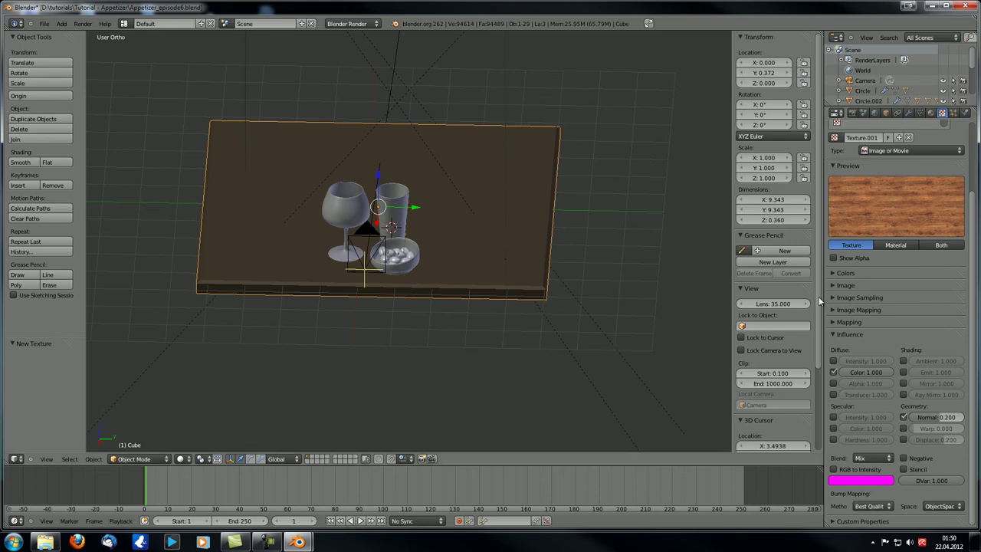
# - Render the scene and examine the bumped wood grain around the glass foot and the olive bowl
pyautogui.click(834, 332)
pyautogui.scroll(5, 434, 315)
pyautogui.moveTo(467, 330); pyautogui.dragTo(450, 316, button='middle')
pyautogui.scroll(-5, 436, 312)
pyautogui.press('F12')
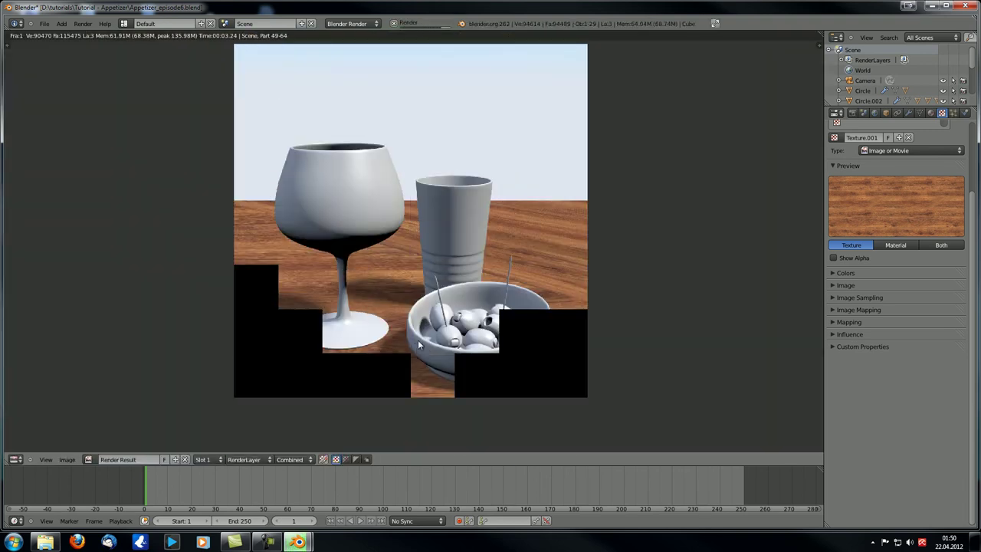
pyautogui.scroll(4, 437, 349)
pyautogui.moveTo(446, 409); pyautogui.dragTo(451, 181, button='middle')
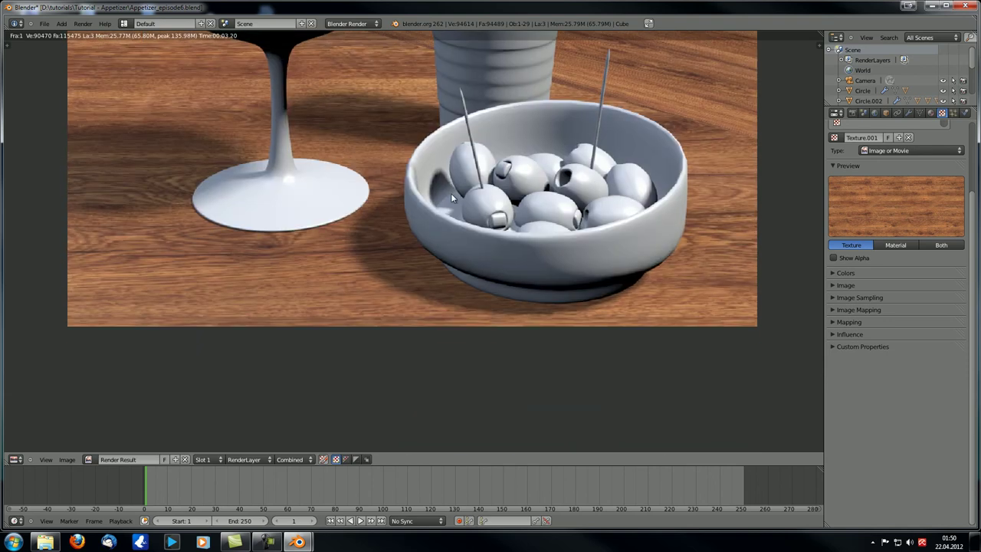
pyautogui.scroll(-1, 451, 193)
pyautogui.moveTo(463, 233); pyautogui.dragTo(472, 343, button='middle')
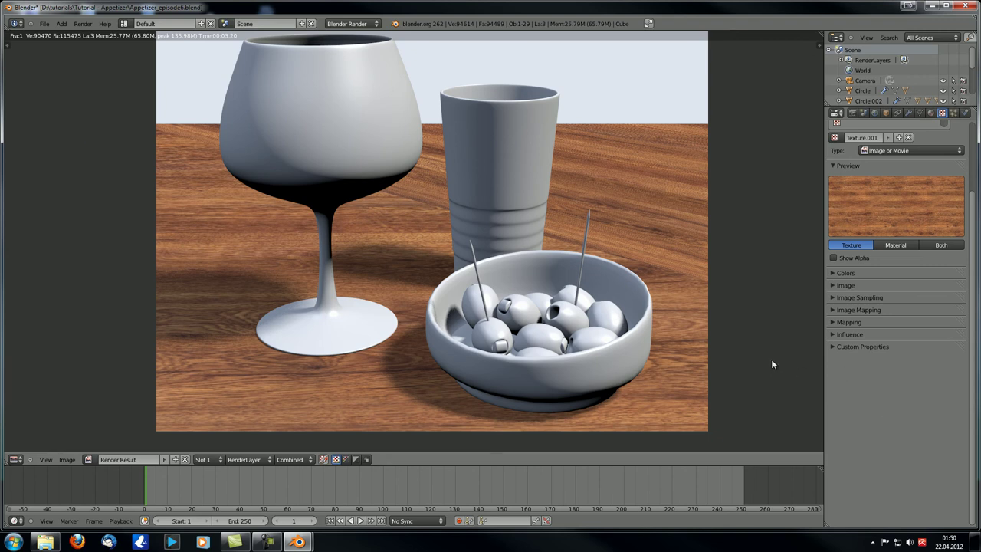
# - Put the tabletop into edit mode with its whole mesh selected, and unwrap it in top view
pyautogui.press('Escape')
pyautogui.moveTo(457, 293); pyautogui.dragTo(467, 309, button='middle')
pyautogui.moveTo(304, 183); pyautogui.dragTo(463, 288, button='middle')
pyautogui.press('Tab')
pyautogui.moveTo(369, 274); pyautogui.dragTo(374, 313, button='middle')
pyautogui.scroll(-4, 374, 313)
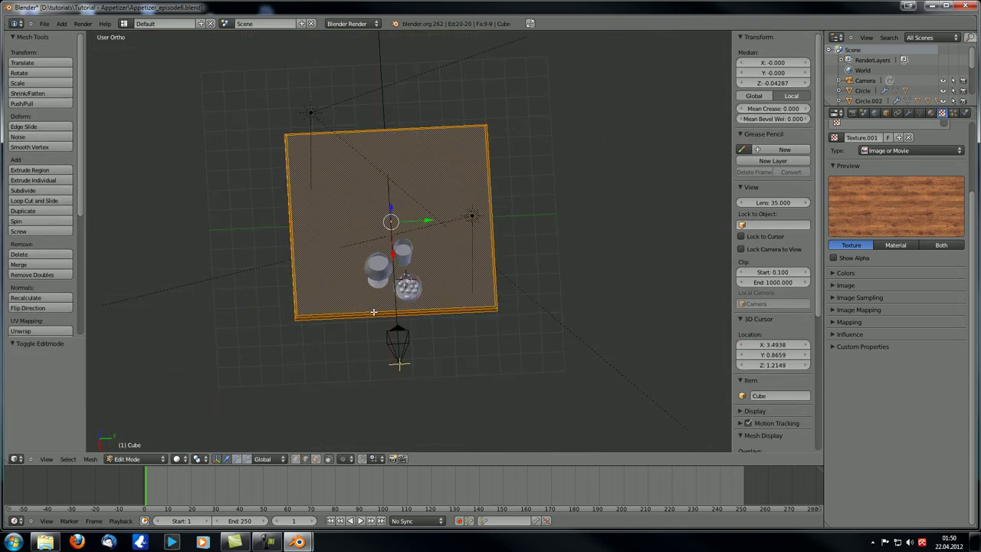
pyautogui.press('KP_7')
pyautogui.press('a')
pyautogui.press('a')
pyautogui.keyDown('shift'); pyautogui.moveTo(230, 282); pyautogui.dragTo(389, 280, button='middle'); pyautogui.keyUp('shift')
pyautogui.scroll(4, 393, 257)
pyautogui.scroll(-1, 393, 257)
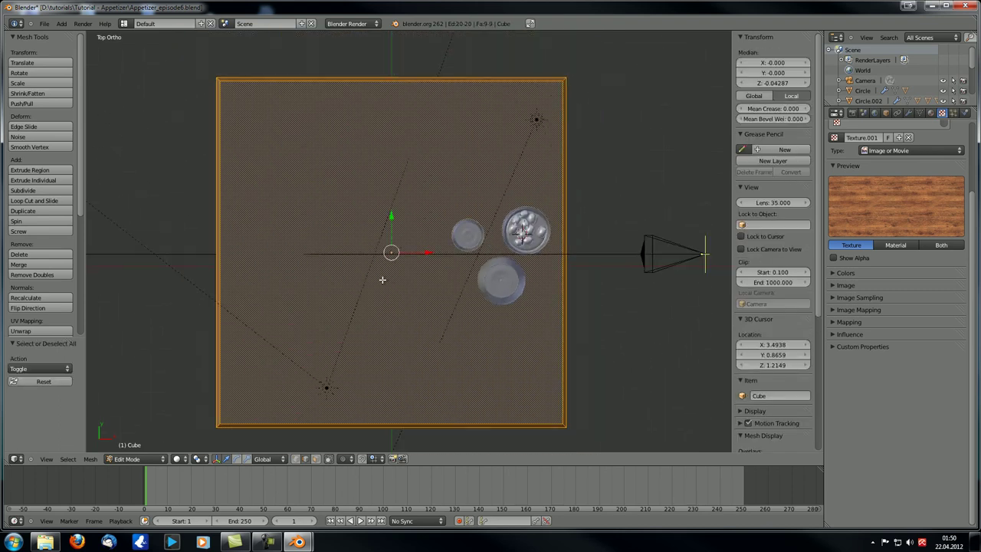
pyautogui.press('u')
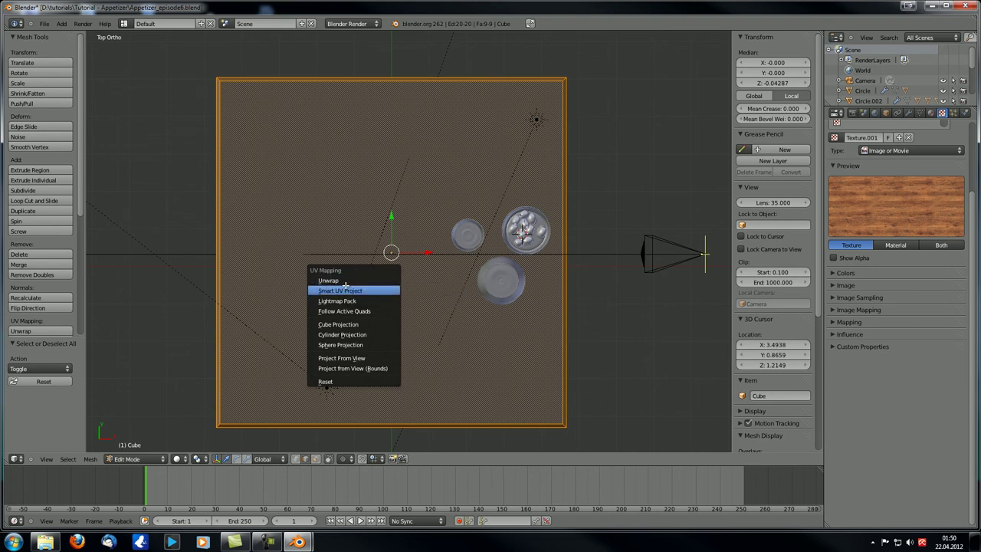
pyautogui.click(348, 280)
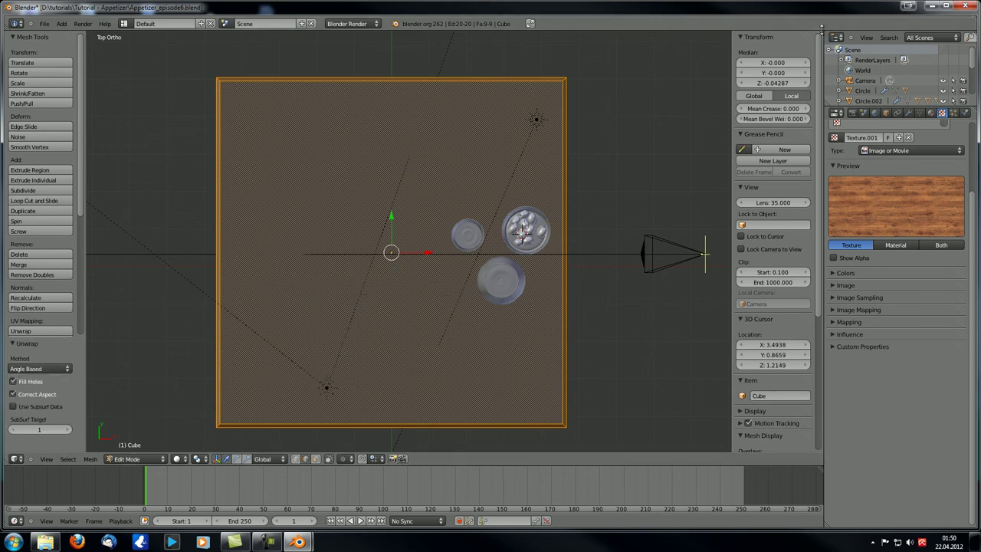
# - Split off a second editor beside the 3D view as a UV/Image Editor showing WoodFine0039_2_L.jpg
pyautogui.moveTo(821, 30); pyautogui.dragTo(471, 37)
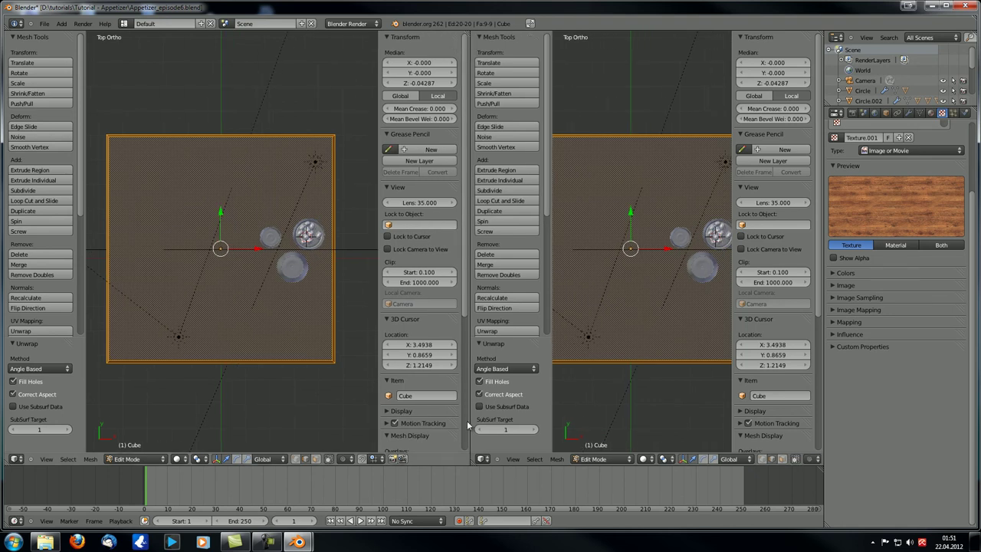
pyautogui.click(483, 458)
pyautogui.click(508, 393)
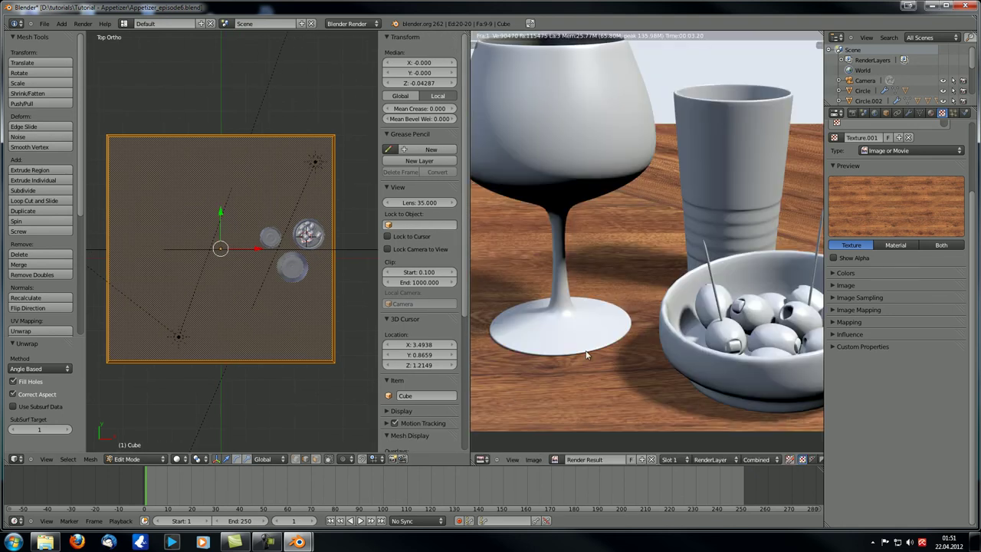
pyautogui.scroll(-3, 638, 329)
pyautogui.click(555, 459)
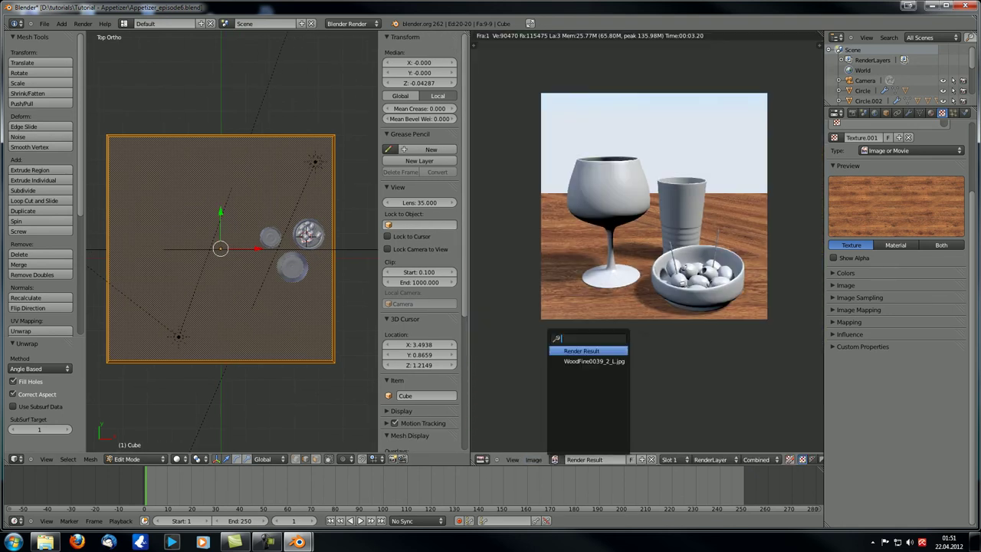
pyautogui.click(599, 360)
pyautogui.scroll(-4, 600, 362)
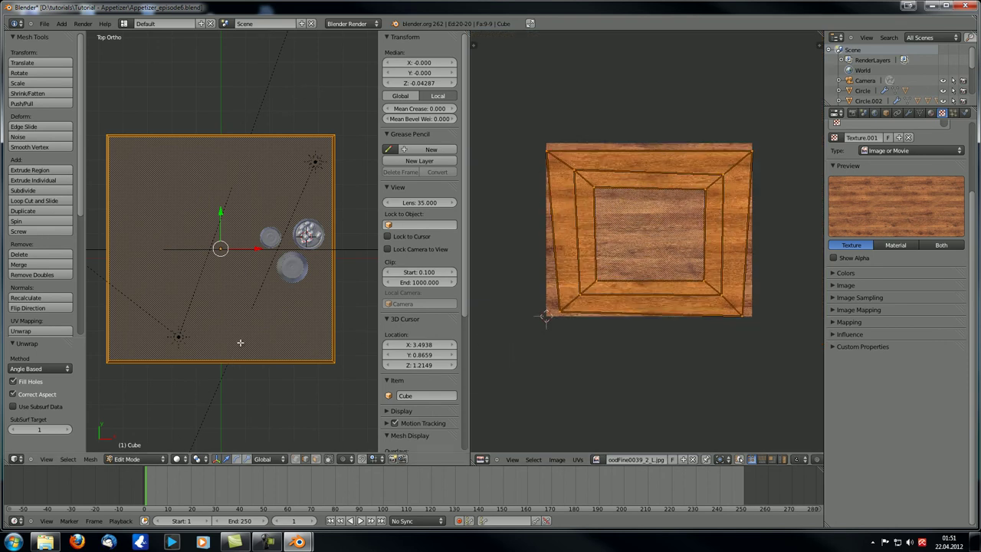
# - Unwrap the tabletop again and compare its UV layout with the top and the thin side faces
pyautogui.press('u')
pyautogui.click(187, 344)
pyautogui.moveTo(124, 141); pyautogui.dragTo(102, 315, button='middle')
pyautogui.moveTo(290, 278); pyautogui.dragTo(254, 312, button='middle')
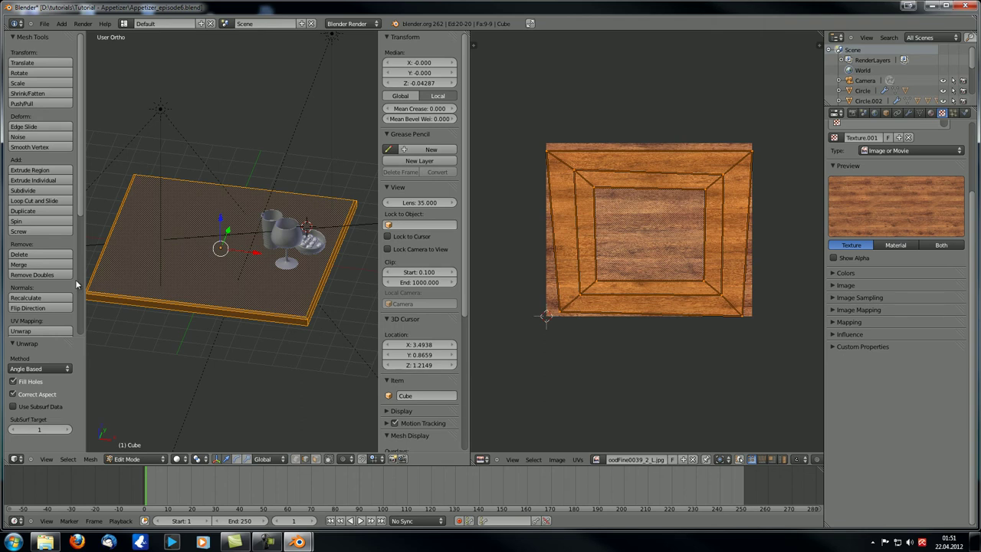
pyautogui.moveTo(146, 307); pyautogui.dragTo(251, 299, button='middle')
pyautogui.moveTo(322, 332); pyautogui.dragTo(300, 344, button='middle')
pyautogui.press('KP_7')
pyautogui.keyDown('shift'); pyautogui.moveTo(216, 352); pyautogui.dragTo(197, 383, button='middle'); pyautogui.keyUp('shift')
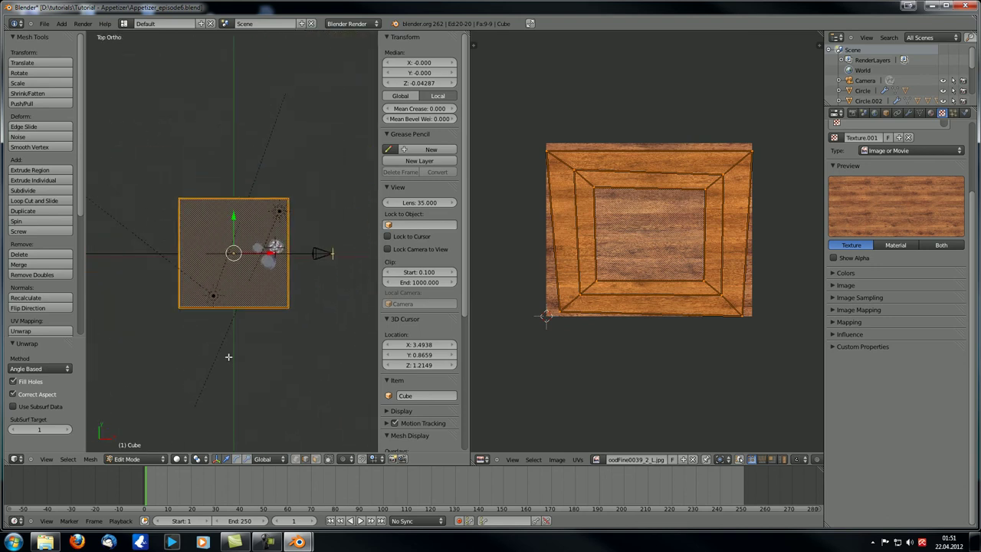
pyautogui.scroll(2, 197, 383)
pyautogui.moveTo(254, 335); pyautogui.dragTo(176, 323, button='middle')
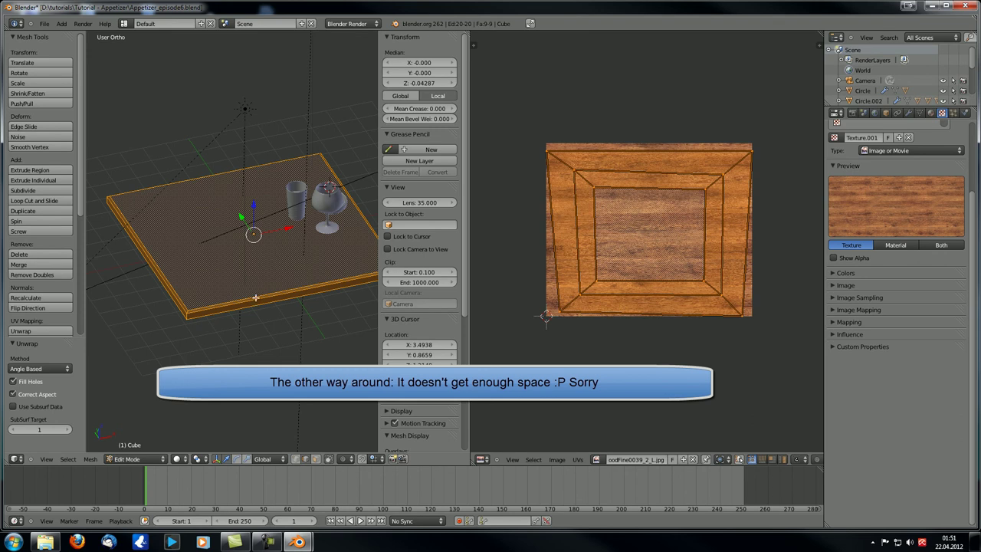
# - Remap the tabletop's UVs with Project From View from the top view
pyautogui.press('KP_7')
pyautogui.press('u')
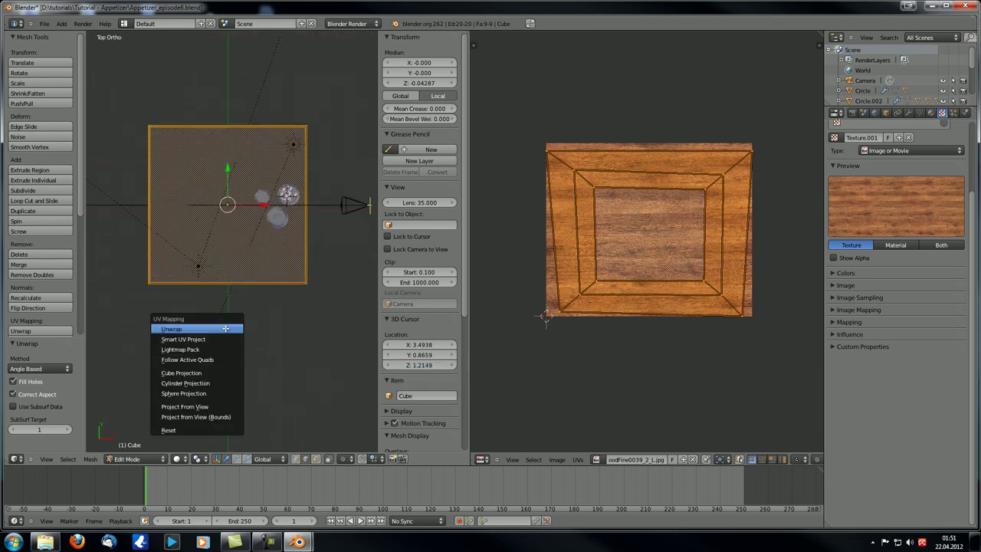
pyautogui.click(216, 406)
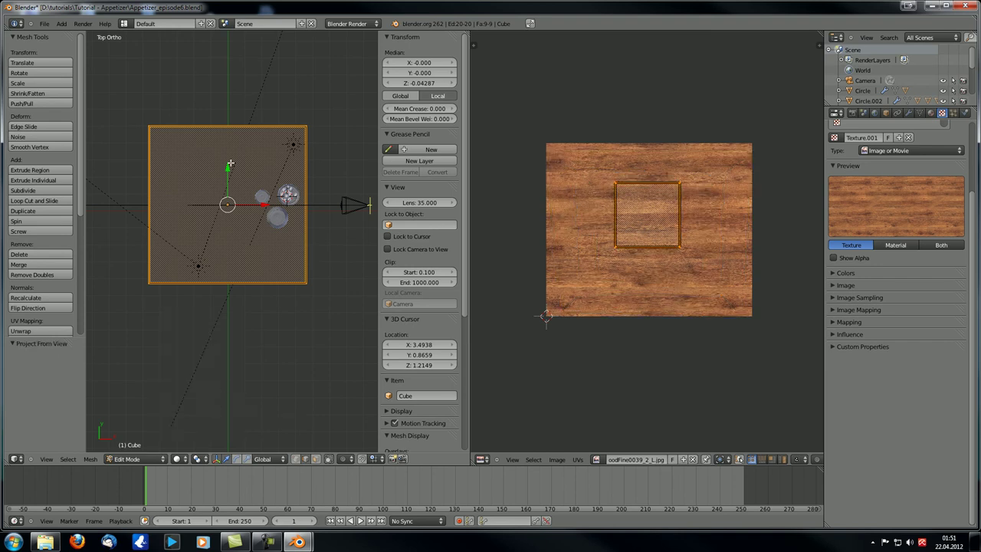
pyautogui.press('KP_Decimal')
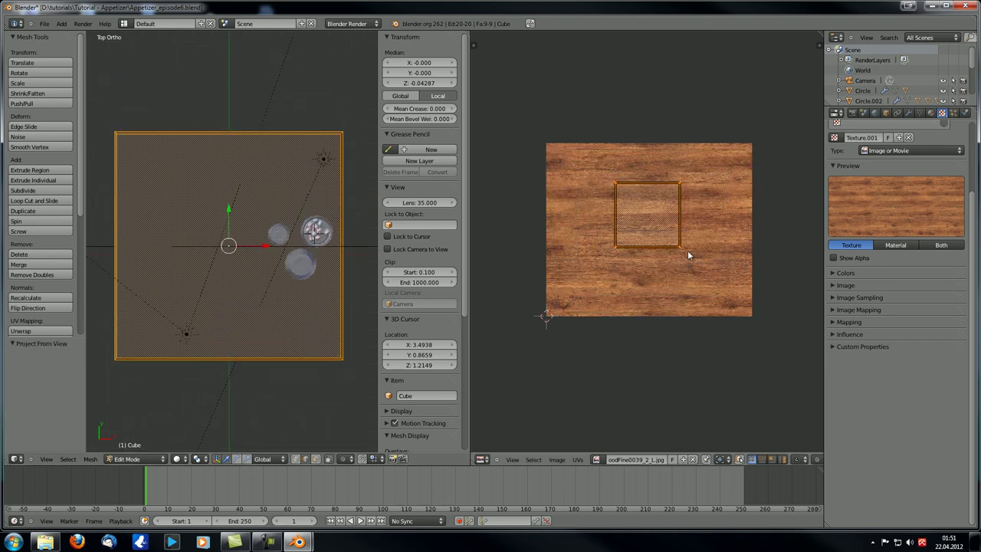
# - Center the tabletop's UV layout over the wood image and enlarge it by about 1.61 and 2.24, past the image edges
pyautogui.moveTo(686, 272); pyautogui.dragTo(675, 271, button='middle')
pyautogui.press('s')
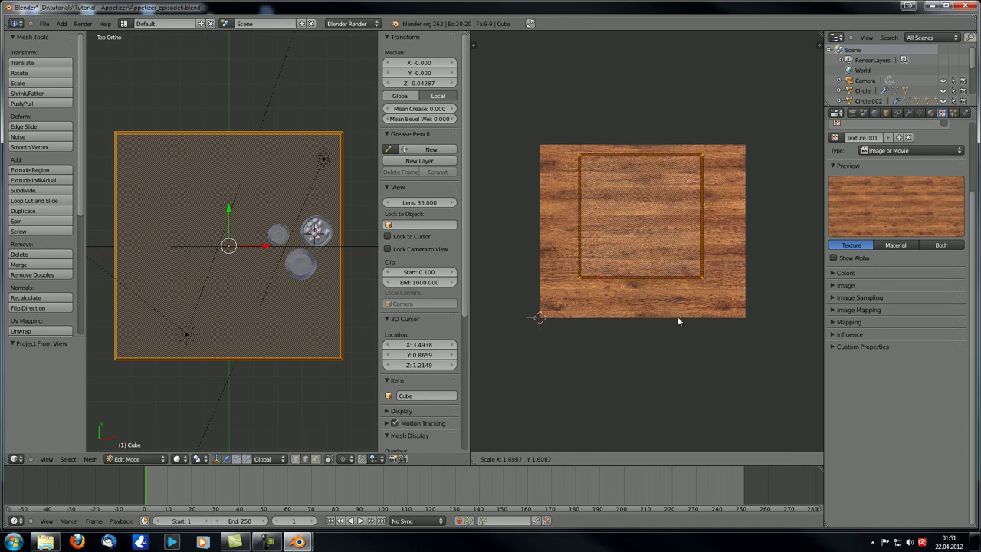
pyautogui.click(679, 322)
pyautogui.press('g')
pyautogui.click(669, 340)
pyautogui.scroll(-3, 667, 326)
pyautogui.press('s')
pyautogui.scroll(2, 697, 391)
pyautogui.click(668, 344)
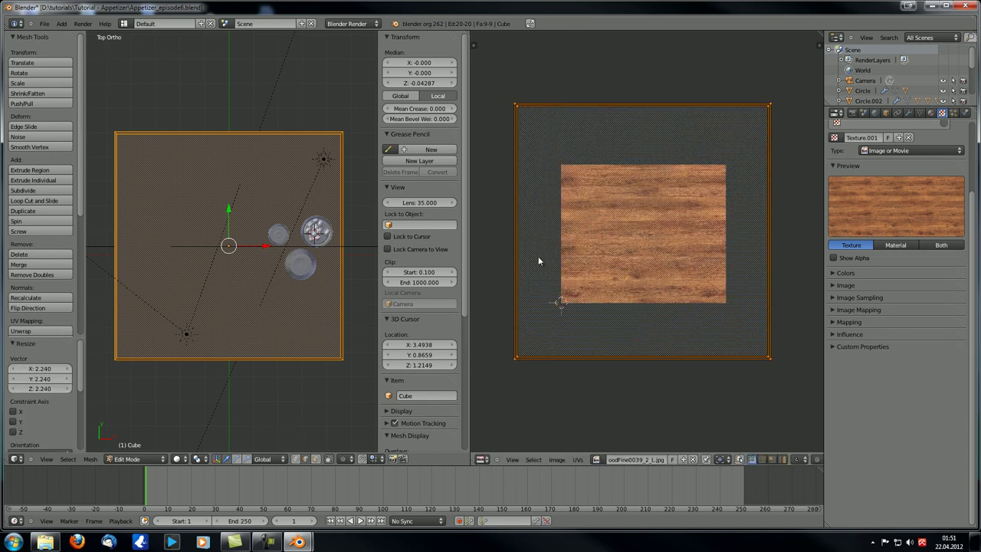
# - Return the tabletop to object mode and set the viewport shading to Texture to inspect the wood mapping
pyautogui.moveTo(644, 335); pyautogui.dragTo(677, 237, button='middle')
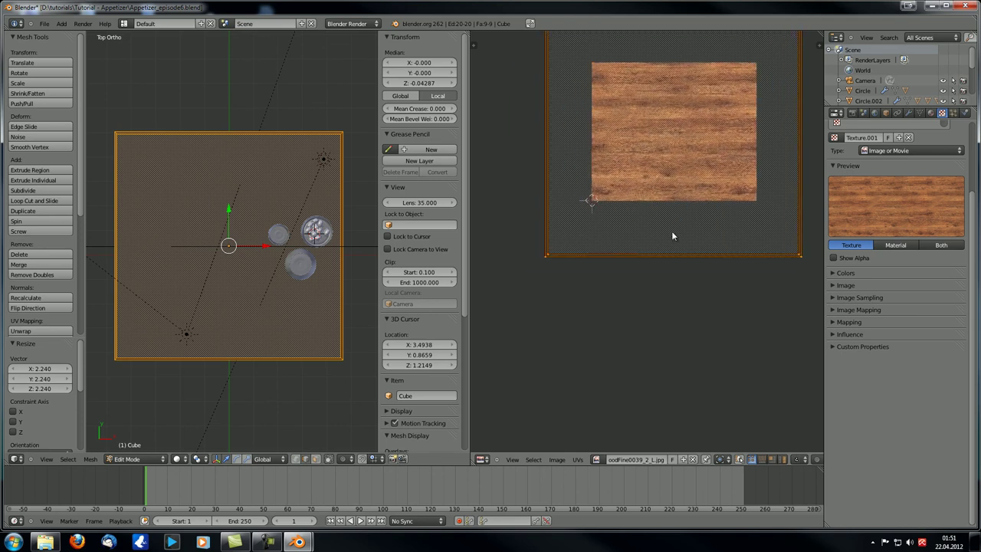
pyautogui.moveTo(603, 264); pyautogui.dragTo(587, 317, button='middle')
pyautogui.scroll(1, 587, 317)
pyautogui.moveTo(250, 318)
pyautogui.mouseDown(button='middle')
pyautogui.moveTo(272, 245)
pyautogui.moveTo(185, 420)
pyautogui.moveTo(220, 355)
pyautogui.moveTo(218, 364)
pyautogui.mouseUp(button='middle')
pyautogui.press('Tab')
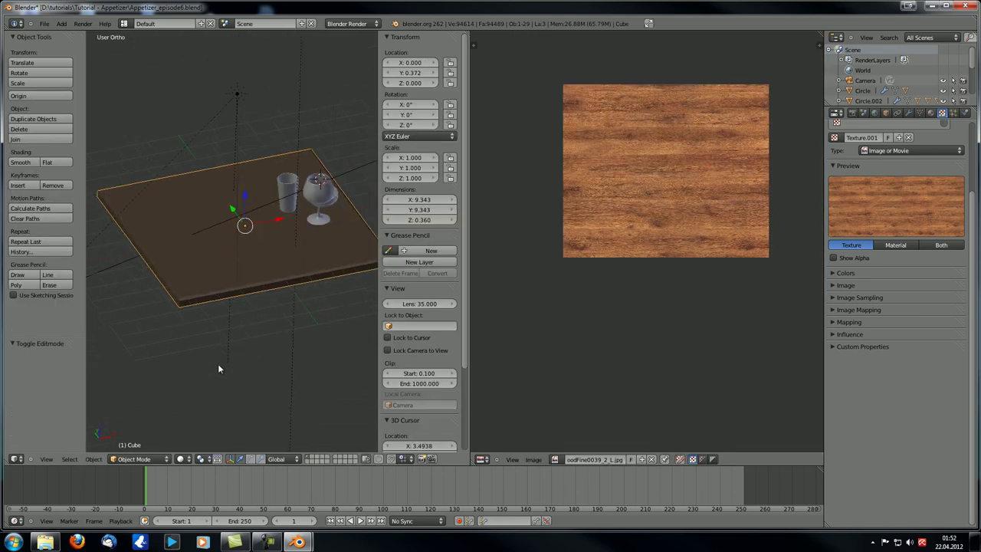
pyautogui.click(180, 459)
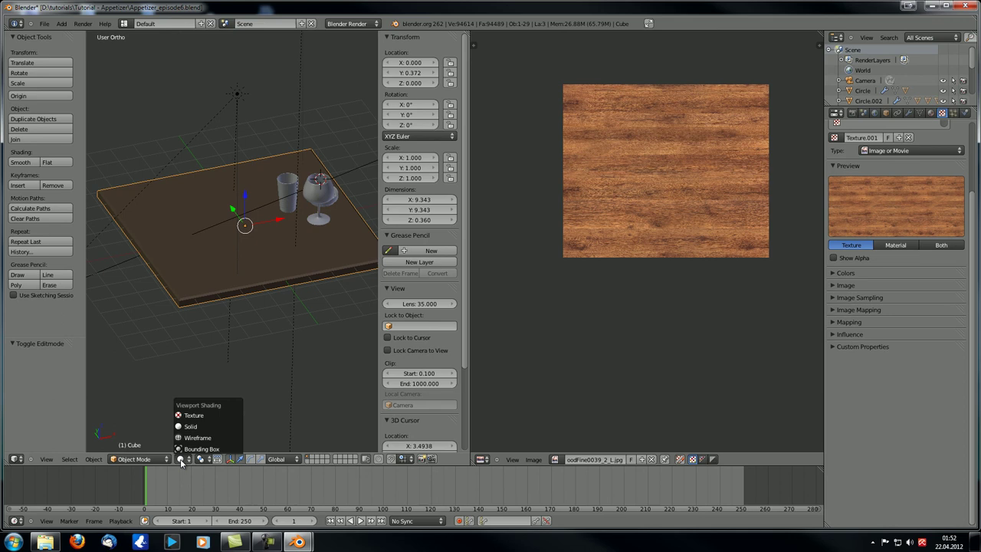
pyautogui.click(206, 417)
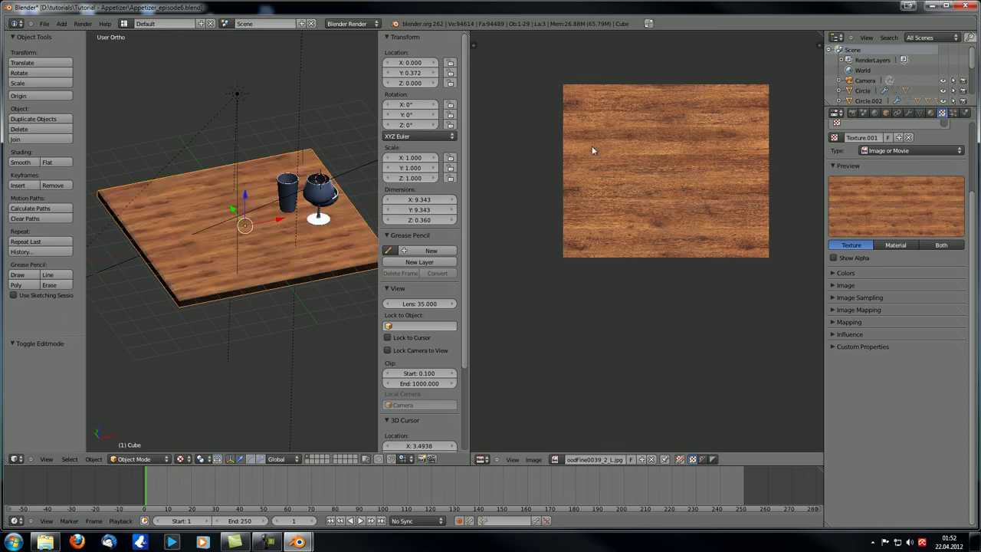
pyautogui.moveTo(305, 248); pyautogui.dragTo(264, 300, button='middle')
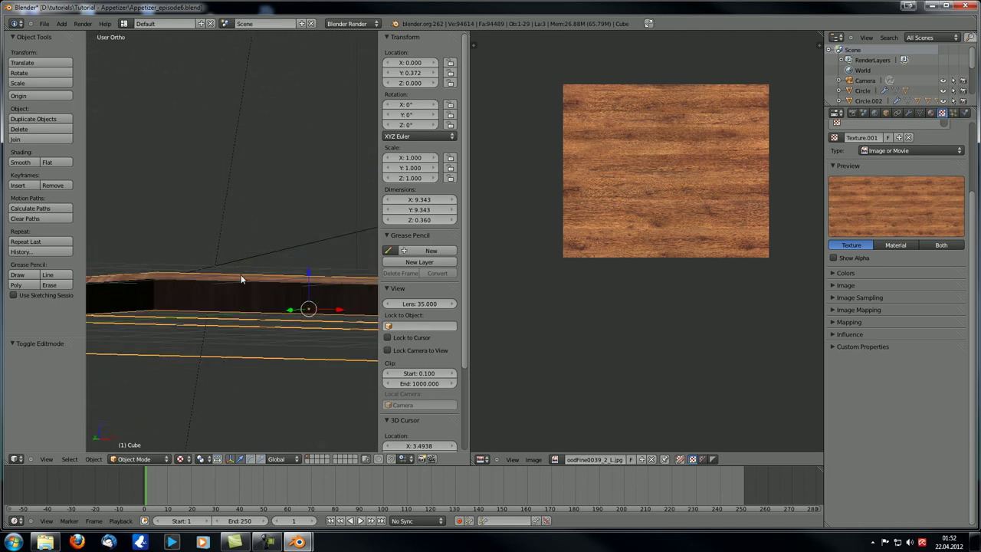
# - Select only the outer loop of the tabletop's UV layout, enlarge it by about 1.04, and return to object mode
pyautogui.moveTo(233, 307); pyautogui.dragTo(228, 274, button='middle')
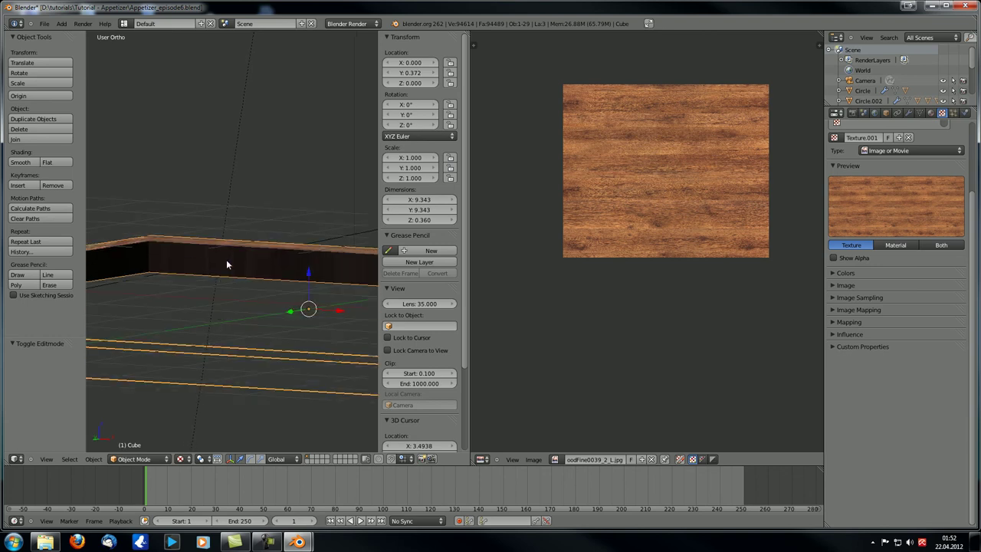
pyautogui.moveTo(306, 276); pyautogui.dragTo(221, 330, button='middle')
pyautogui.press('Tab')
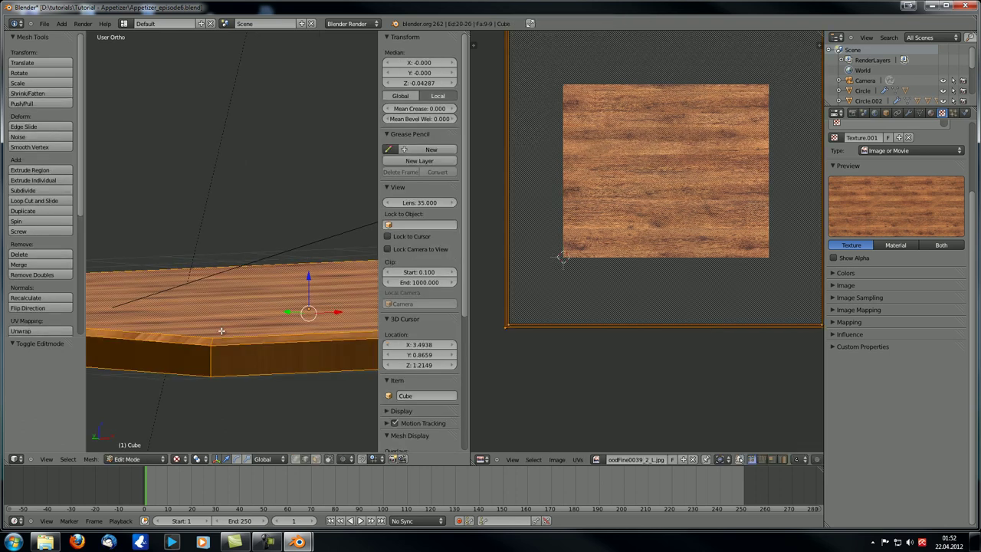
pyautogui.keyDown('alt'); pyautogui.rightClick(525, 335); pyautogui.keyUp('alt')
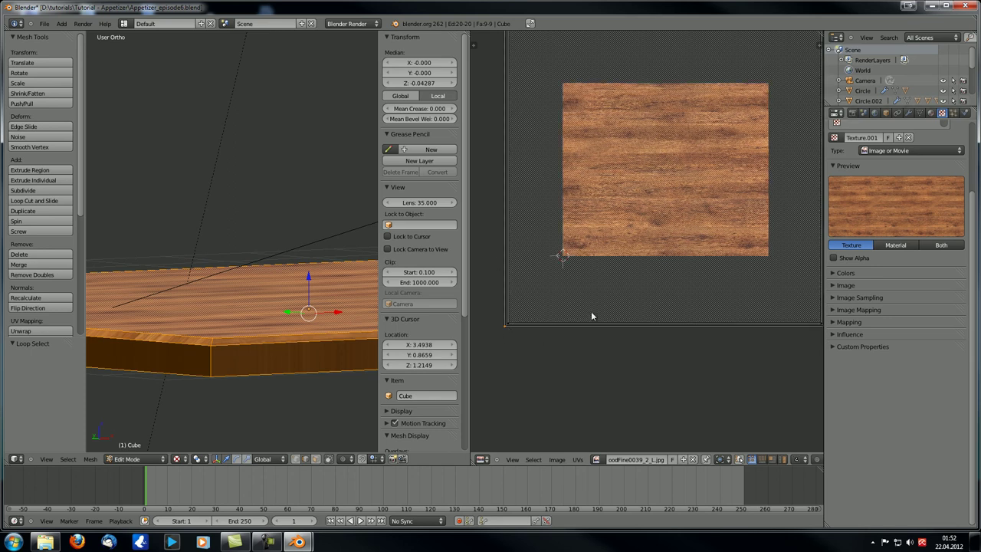
pyautogui.scroll(-2, 591, 311)
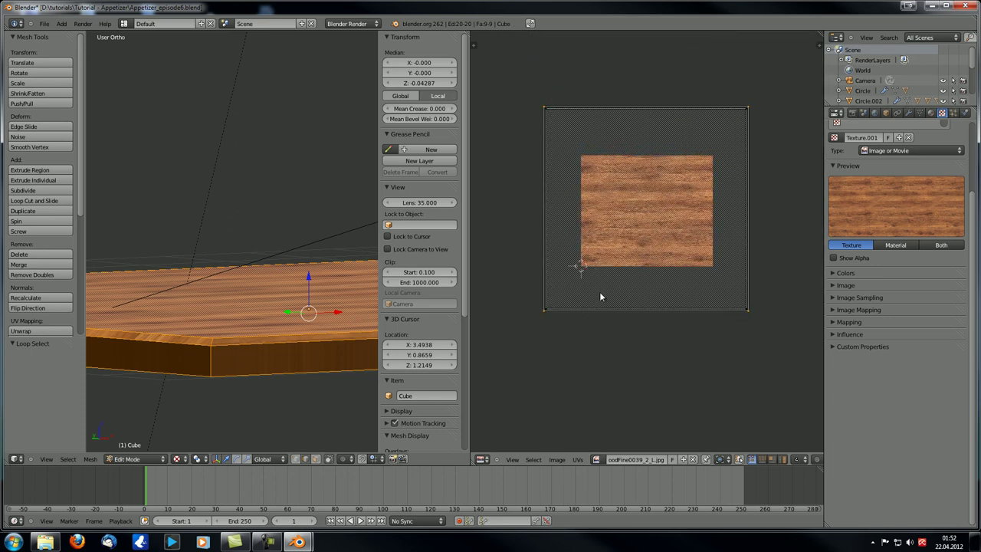
pyautogui.press('a')
pyautogui.press('s')
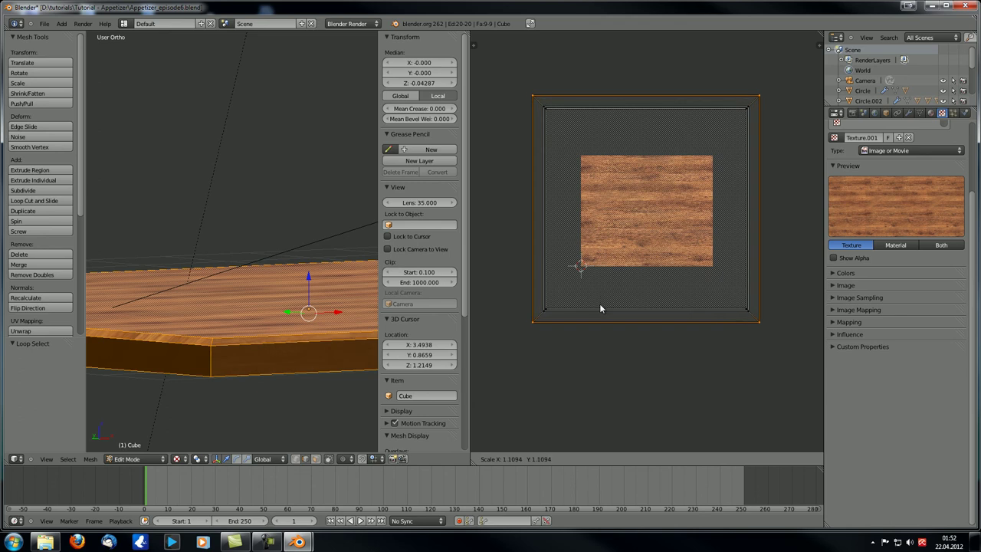
pyautogui.click(601, 296)
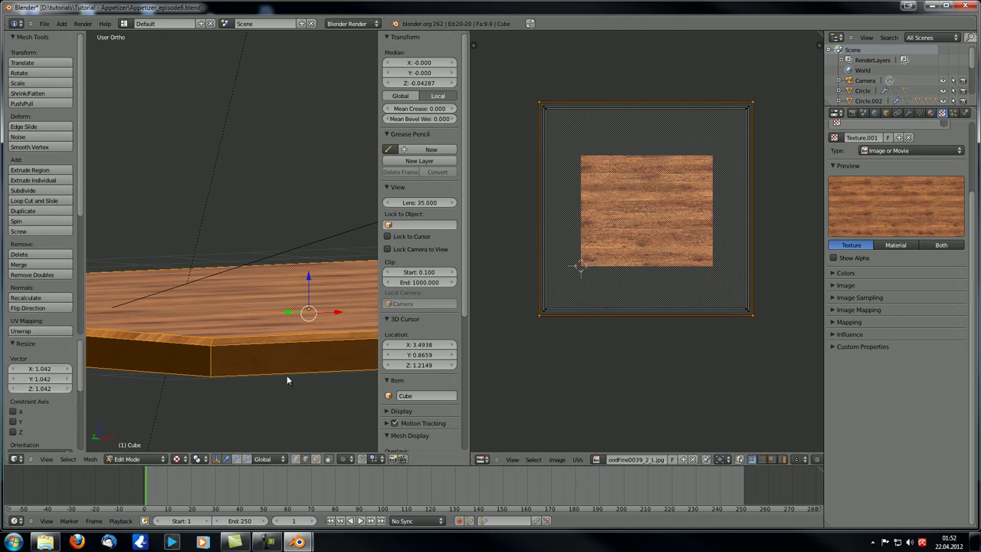
pyautogui.press('Tab')
# - Rotate the tabletop's entire UV layout by 90 degrees to change the direction of the wood grain
pyautogui.moveTo(312, 356); pyautogui.dragTo(230, 292, button='middle')
pyautogui.scroll(-4, 258, 297)
pyautogui.scroll(2, 236, 286)
pyautogui.scroll(2, 230, 292)
pyautogui.press('Tab')
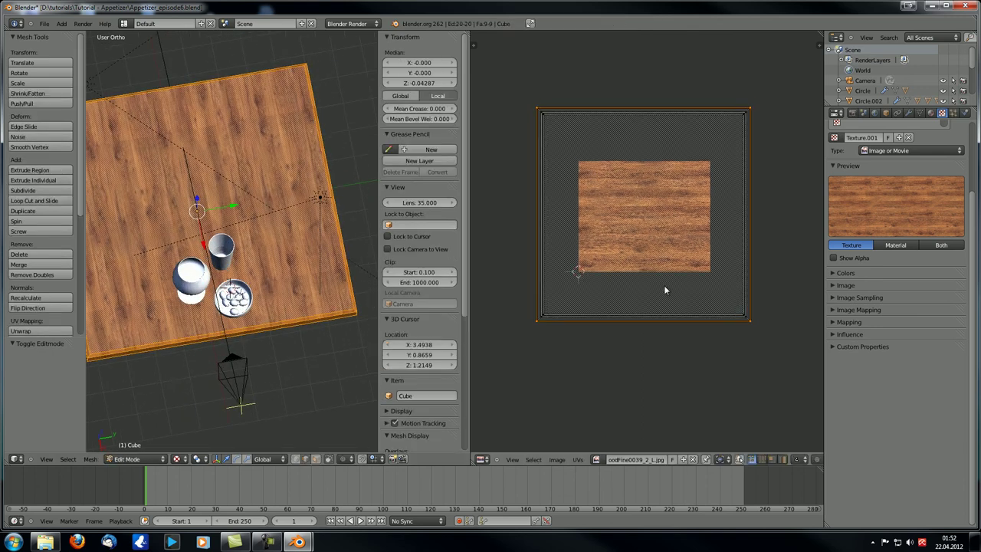
pyautogui.press('a')
pyautogui.write('r')
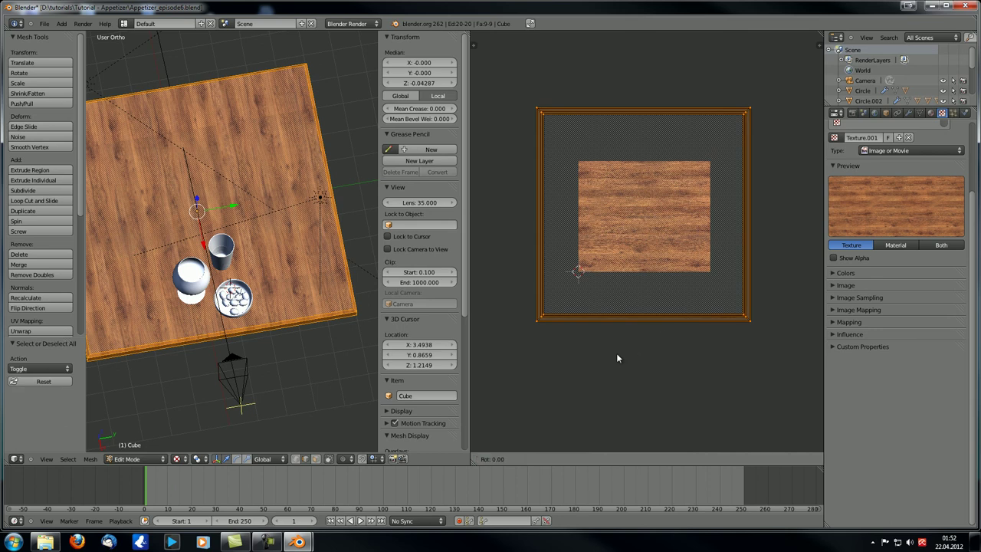
pyautogui.write('90')
pyautogui.press('Return')
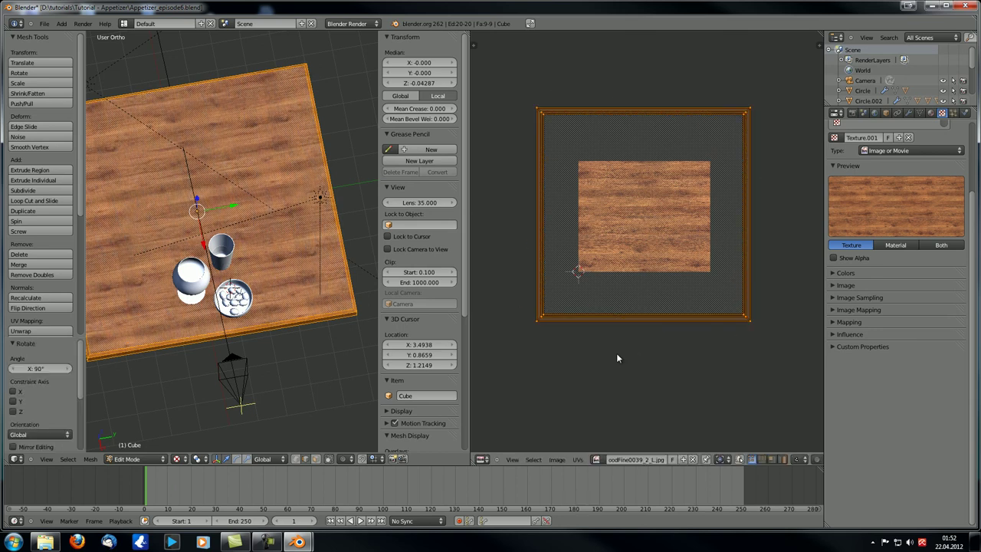
# - Return to object mode, look through the camera, and widen the 3D view for a closer look at the wood grain
pyautogui.press('Tab')
pyautogui.moveTo(280, 290); pyautogui.dragTo(290, 288, button='middle')
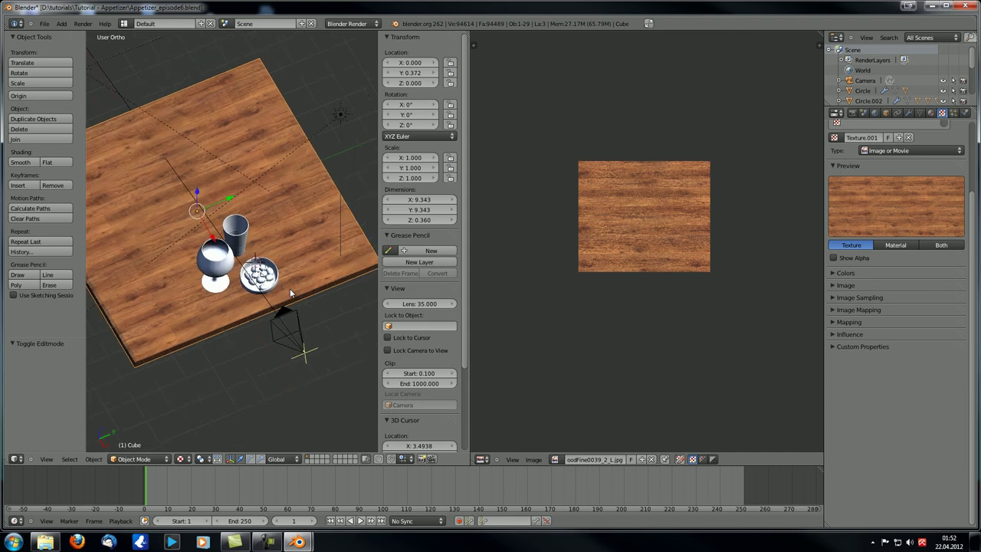
pyautogui.press('KP_0')
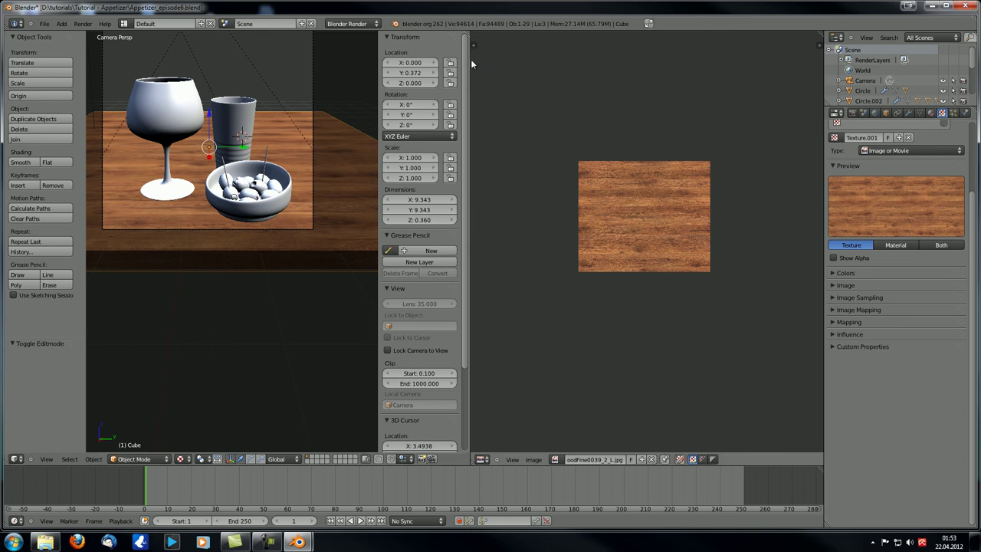
pyautogui.moveTo(470, 64); pyautogui.dragTo(698, 76)
pyautogui.scroll(2, 290, 237)
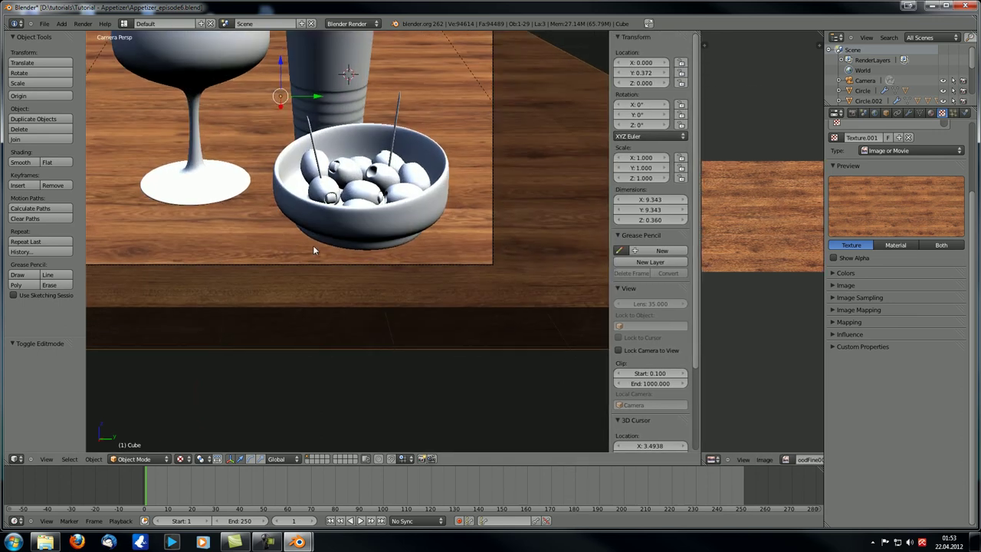
pyautogui.keyDown('shift'); pyautogui.moveTo(290, 237); pyautogui.dragTo(384, 280, button='middle'); pyautogui.keyUp('shift')
pyautogui.scroll(1, 384, 280)
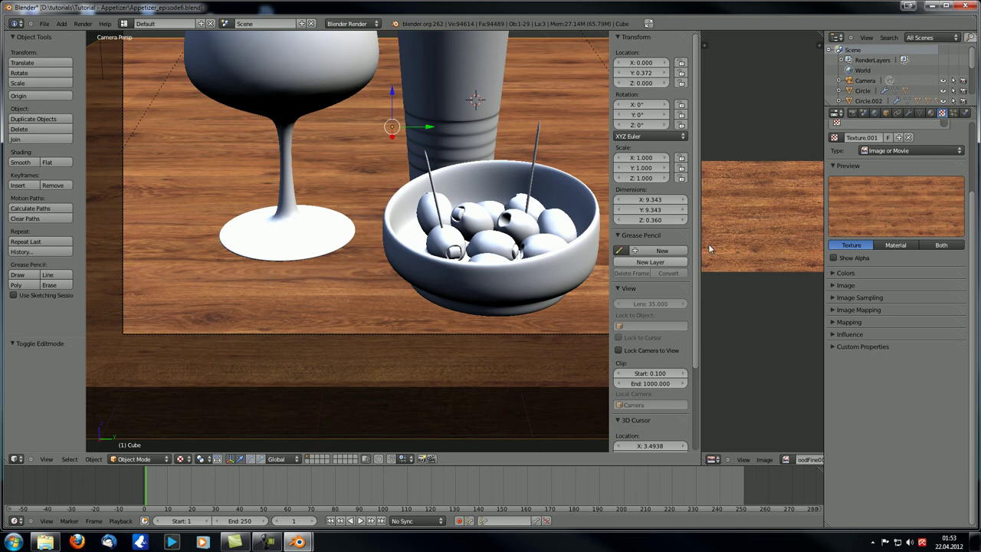
# - Move the tabletop's entire UV layout by about 0.21 in X and 0.09 in Y over the wood image
pyautogui.press('Tab')
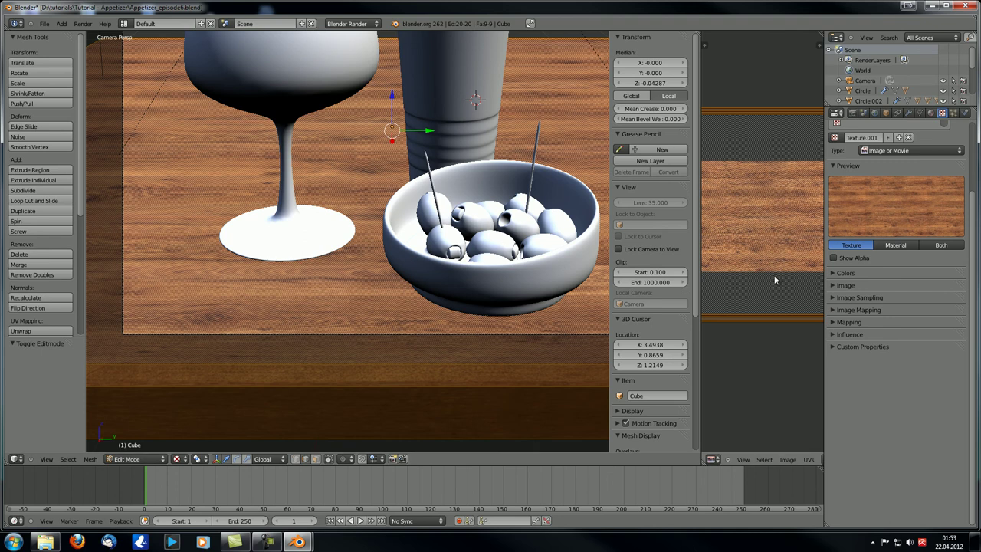
pyautogui.press('a')
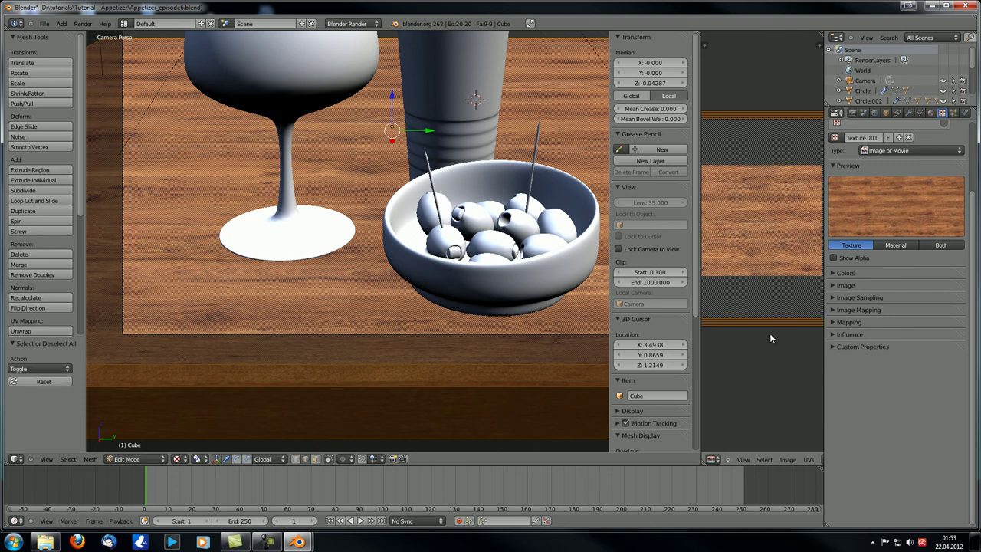
pyautogui.press('g')
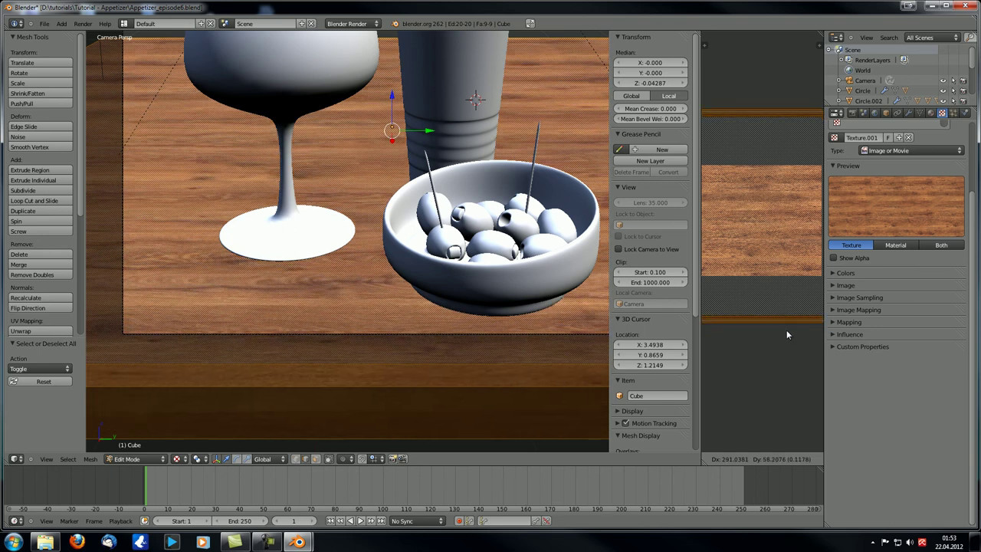
pyautogui.moveTo(792, 328); pyautogui.dragTo(794, 328)
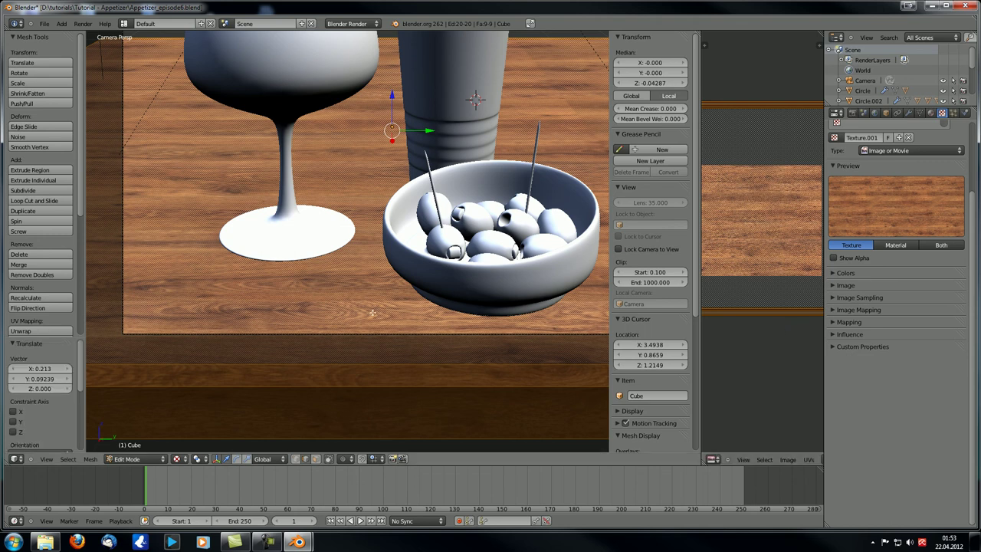
# - Return the tabletop to object mode and render the scene from the camera
pyautogui.press('KP_0')
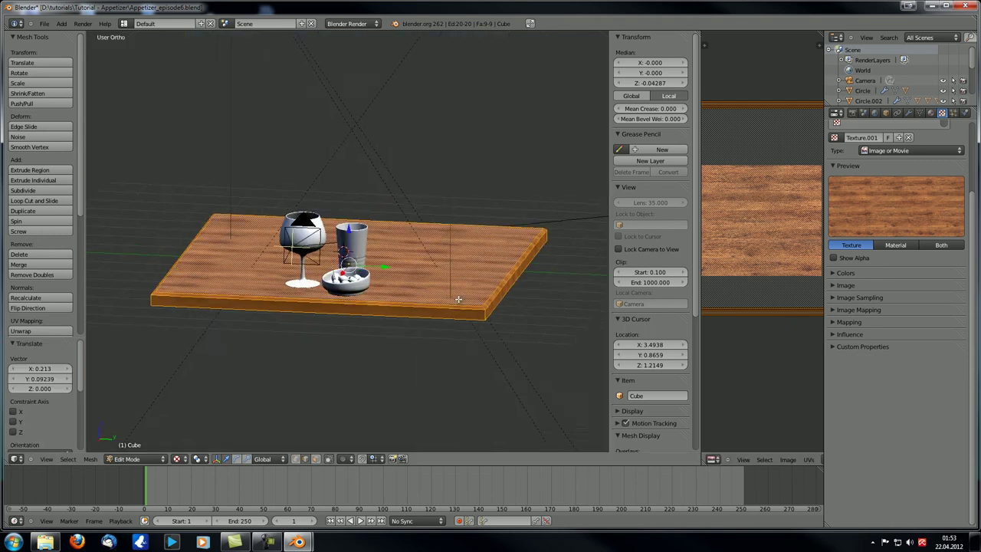
pyautogui.press('KP_4')
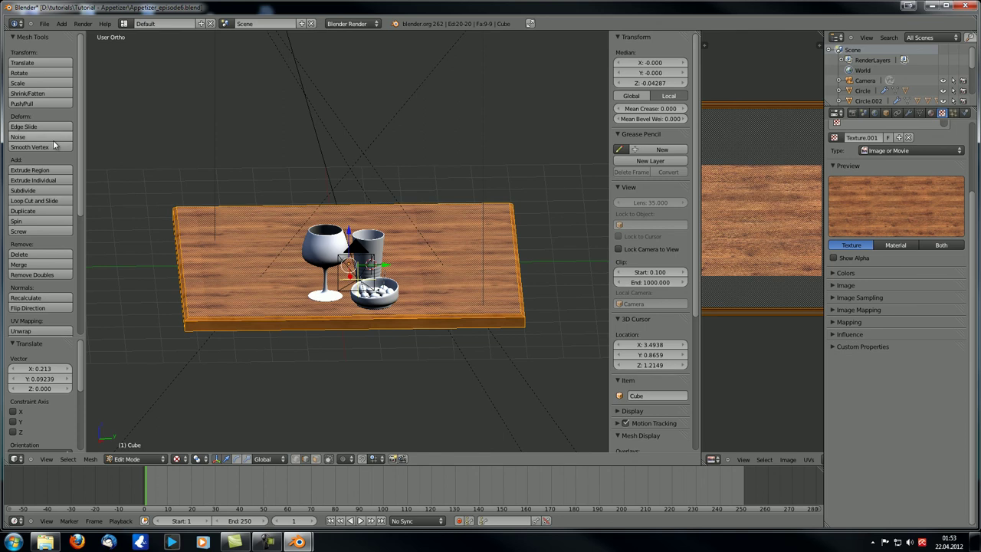
pyautogui.press('KP_2')
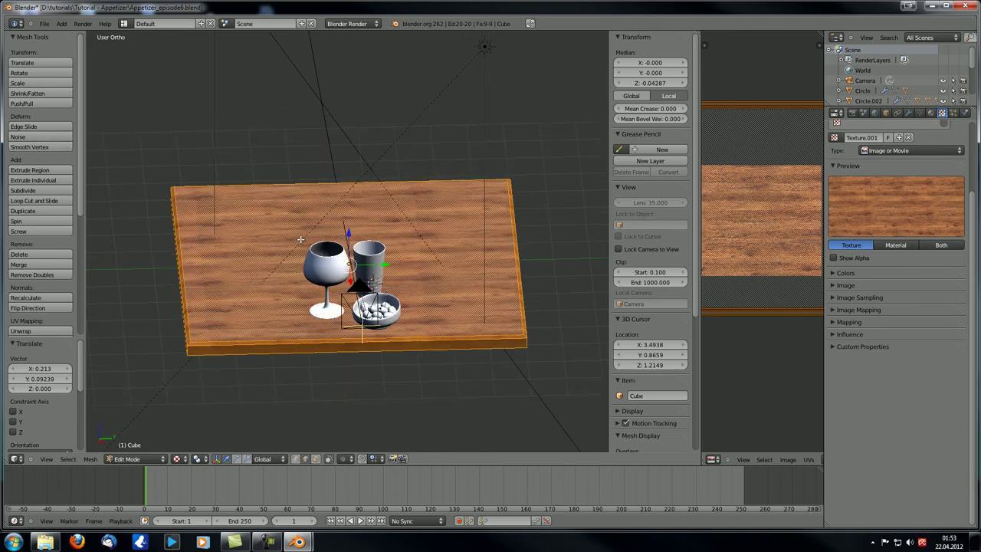
pyautogui.press('Tab')
pyautogui.press('KP_0')
pyautogui.press('F12')
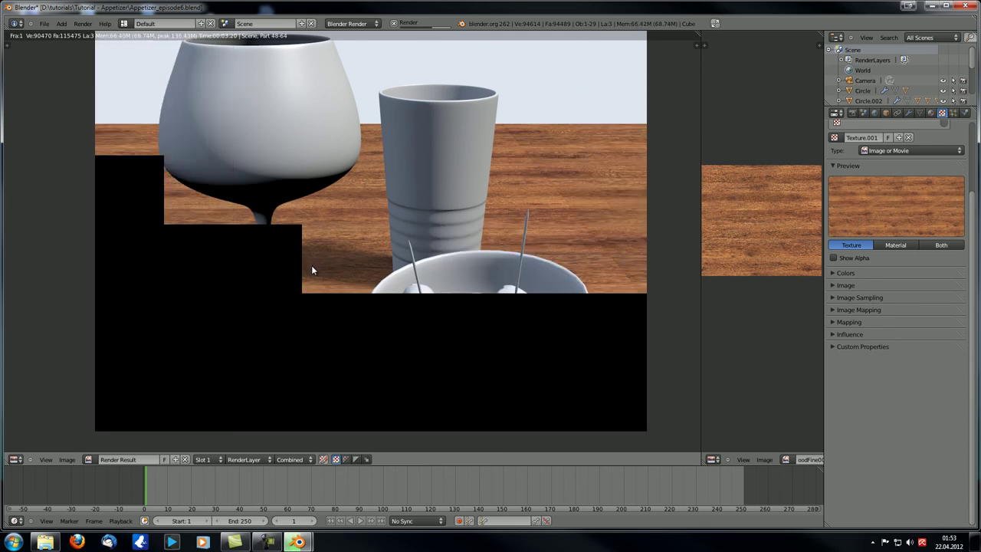
# - Examine the wood grain, sharpness and shadows on the tabletop in the rendered image, up close and as a whole
pyautogui.scroll(1, 336, 393)
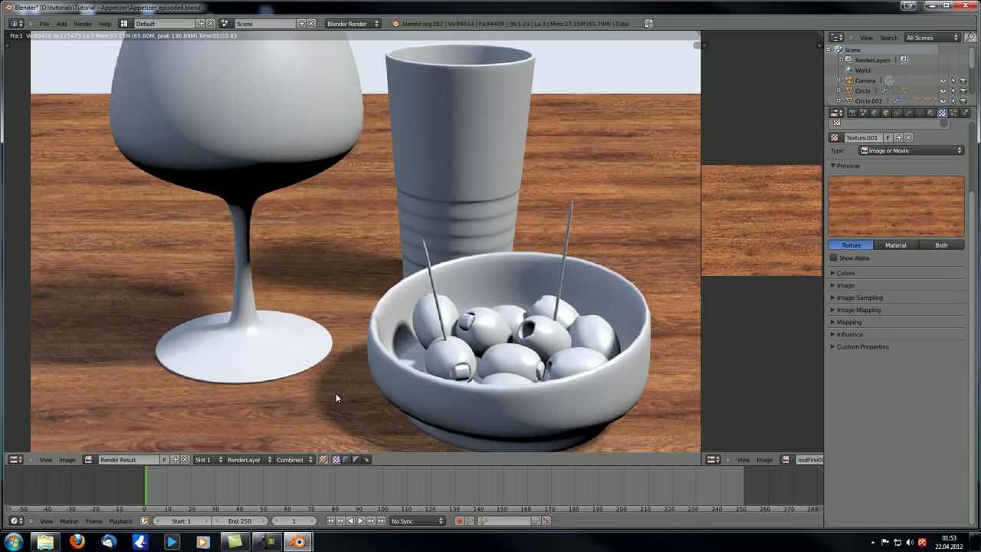
pyautogui.moveTo(336, 398); pyautogui.dragTo(330, 223, button='middle')
pyautogui.scroll(2, 330, 223)
pyautogui.moveTo(441, 261); pyautogui.dragTo(351, 337, button='middle')
pyautogui.scroll(-1, 483, 277)
pyautogui.moveTo(326, 305); pyautogui.dragTo(318, 335, button='middle')
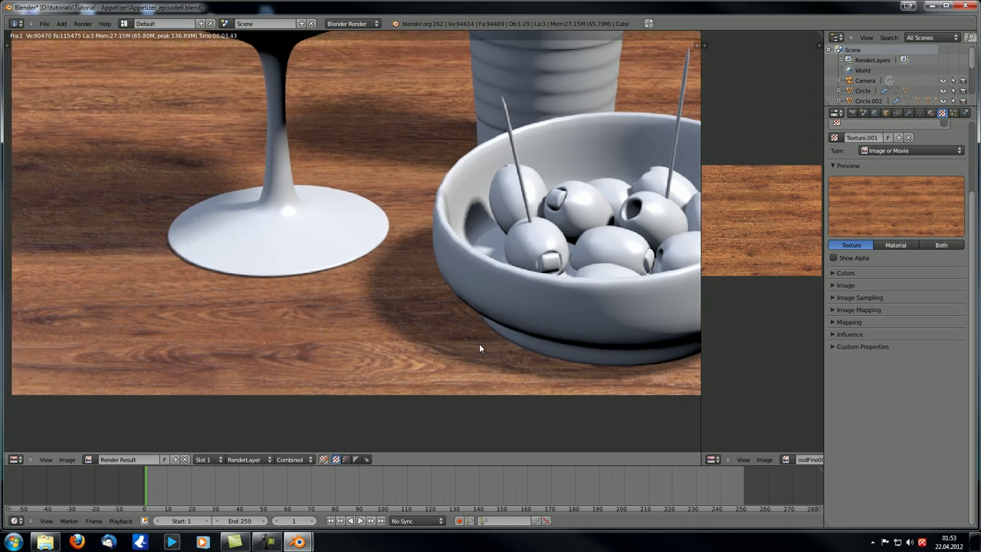
pyautogui.scroll(5, 421, 340)
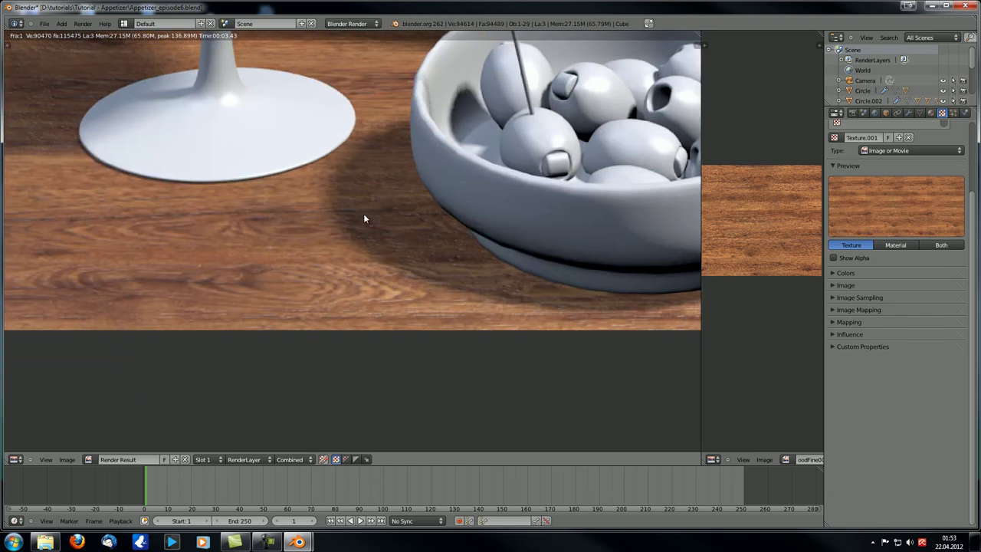
pyautogui.scroll(-2, 402, 200)
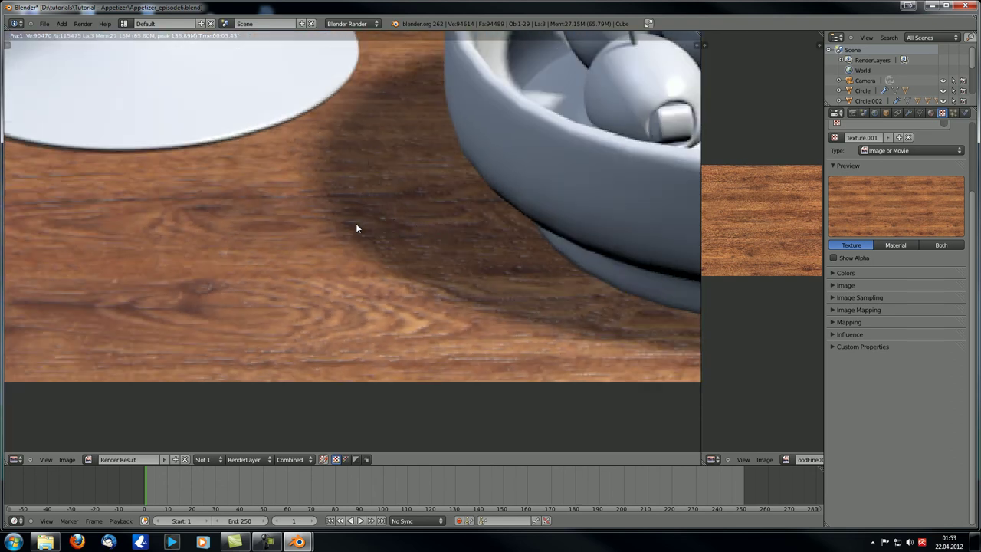
pyautogui.scroll(-4, 313, 270)
pyautogui.moveTo(317, 269); pyautogui.dragTo(482, 394, button='middle')
pyautogui.moveTo(361, 299); pyautogui.dragTo(307, 270, button='middle')
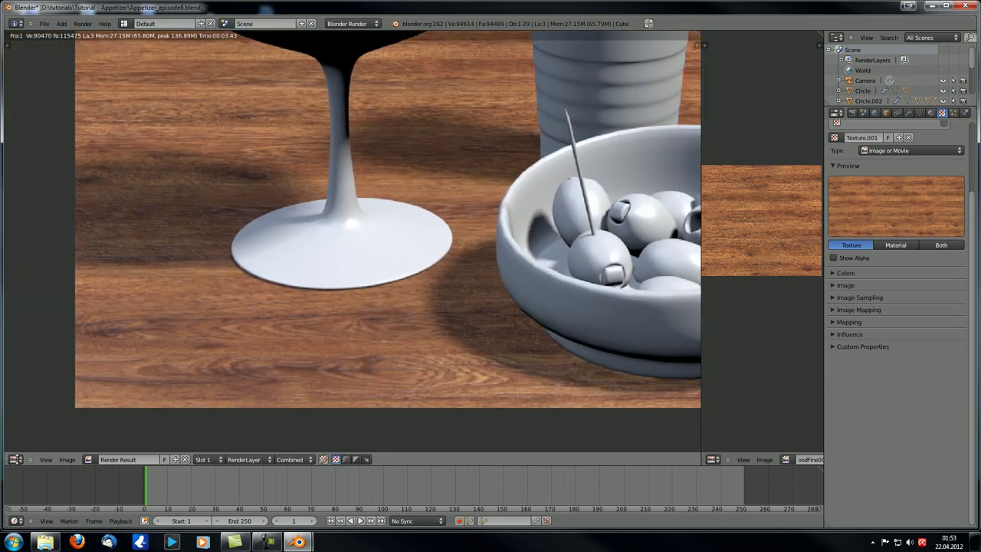
pyautogui.click(46, 459)
pyautogui.click(74, 358)
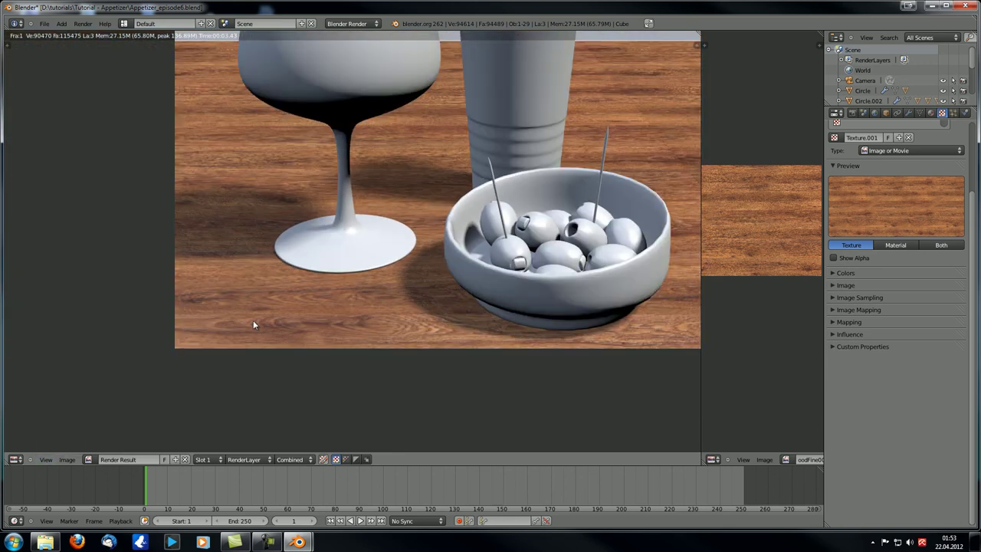
pyautogui.moveTo(545, 322); pyautogui.dragTo(308, 298, button='middle')
pyautogui.moveTo(307, 331); pyautogui.dragTo(329, 392, button='middle')
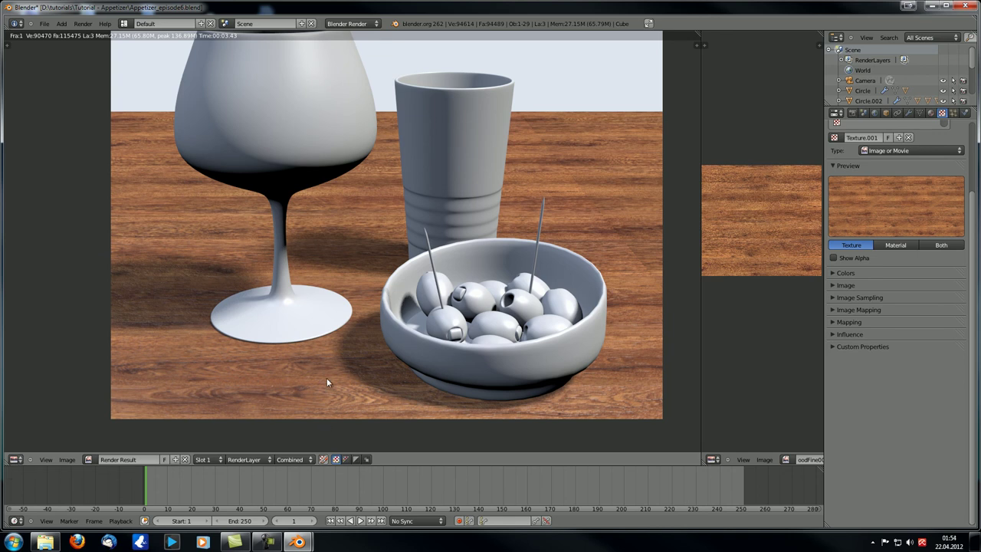
# - Switch the render result area back to the 3D view and show the tabletop at an angle
pyautogui.click(16, 459)
pyautogui.click(28, 451)
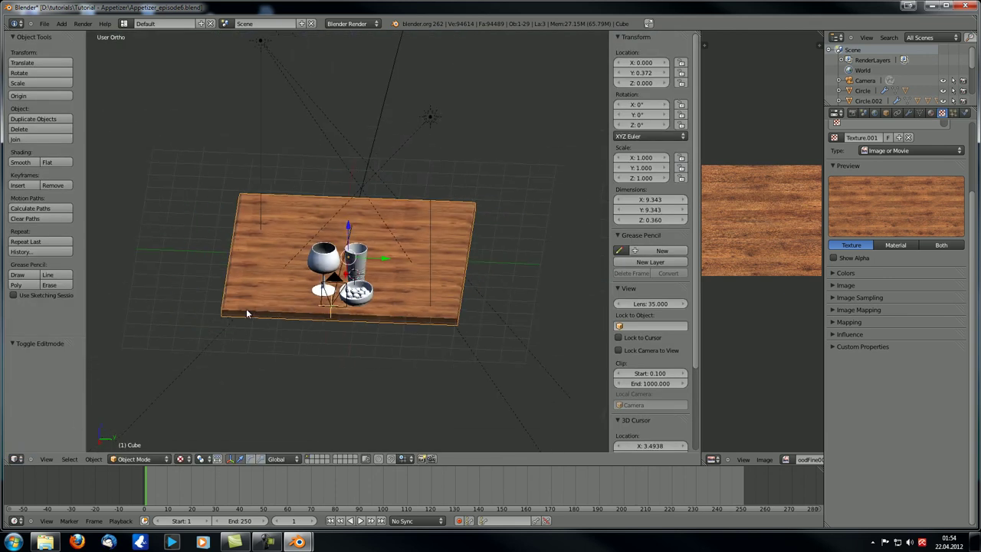
pyautogui.scroll(3, 276, 270)
pyautogui.moveTo(276, 270); pyautogui.dragTo(294, 288, button='middle')
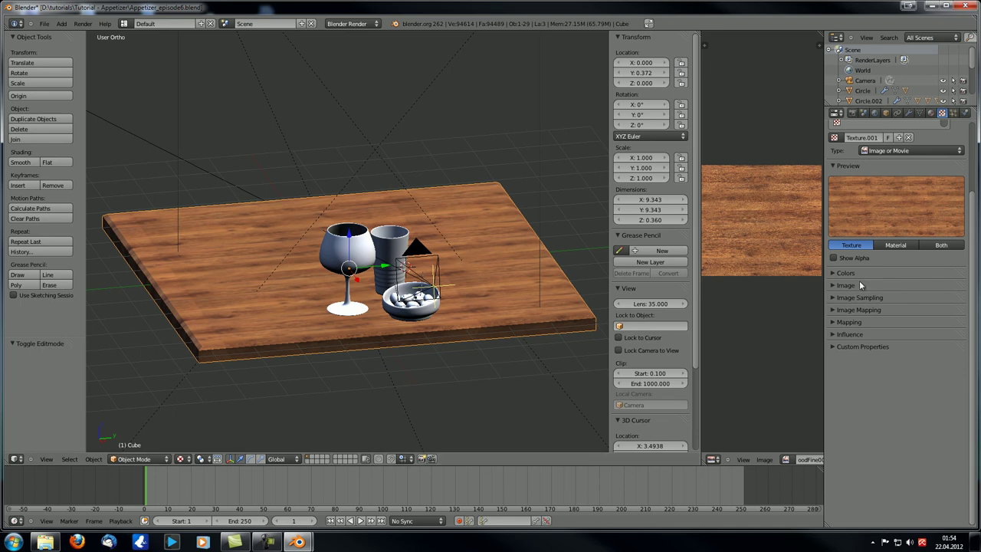
# - Set the filter size in the wood texture's image sampling settings to 0.50
pyautogui.click(838, 287)
pyautogui.click(836, 274)
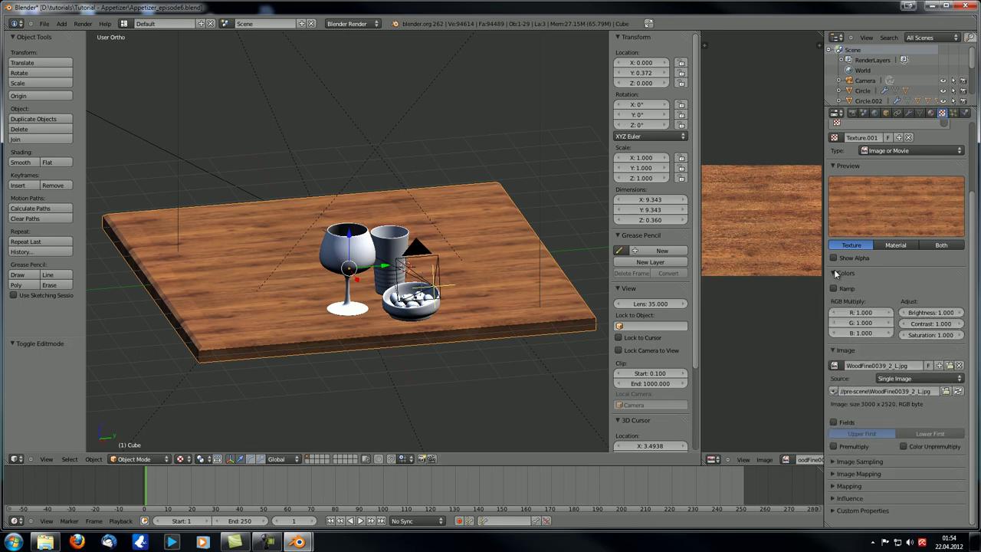
pyautogui.click(836, 274)
pyautogui.click(836, 286)
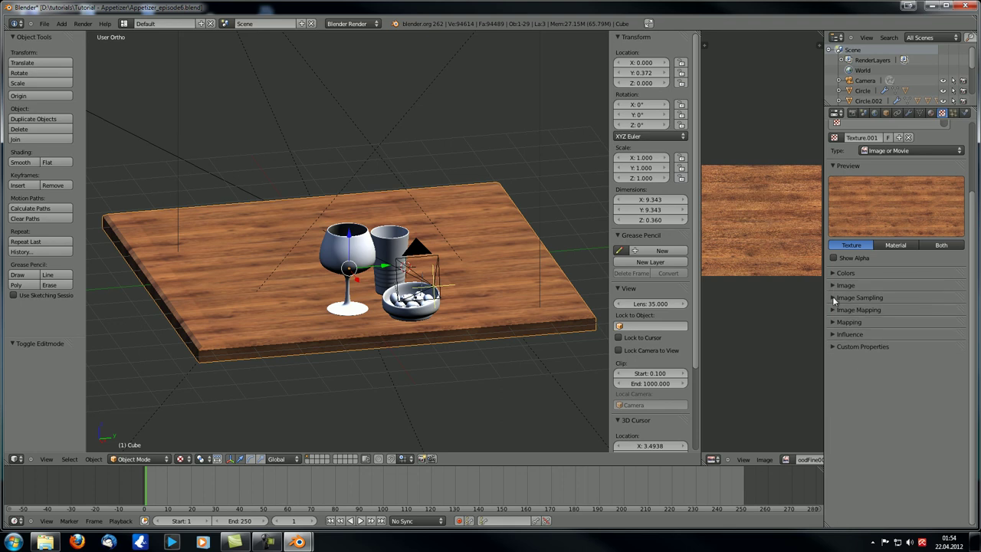
pyautogui.click(836, 297)
pyautogui.click(934, 415)
pyautogui.write('0.8')
pyautogui.press('Return')
pyautogui.click(937, 415)
pyautogui.write('0.5')
pyautogui.press('Return')
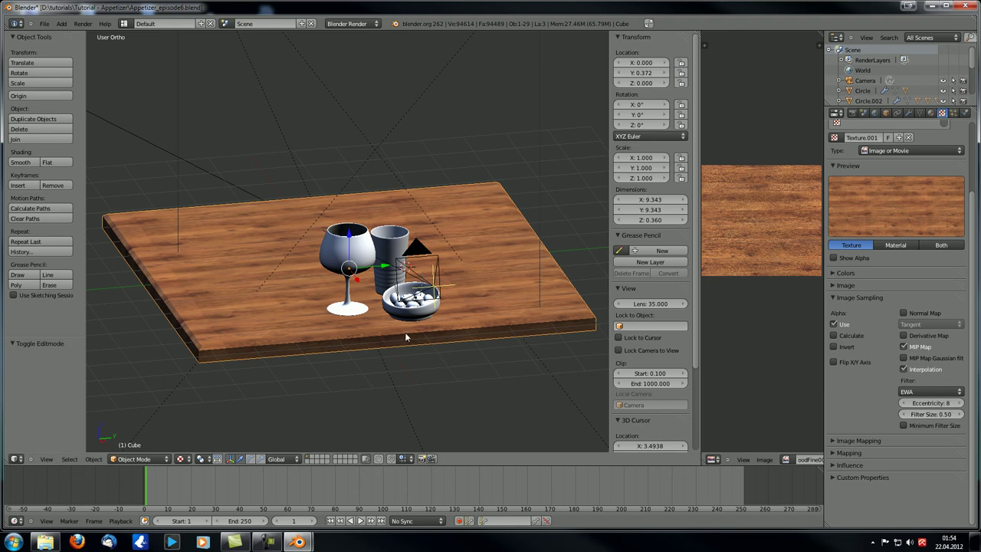
pyautogui.moveTo(402, 333); pyautogui.dragTo(386, 336, button='middle')
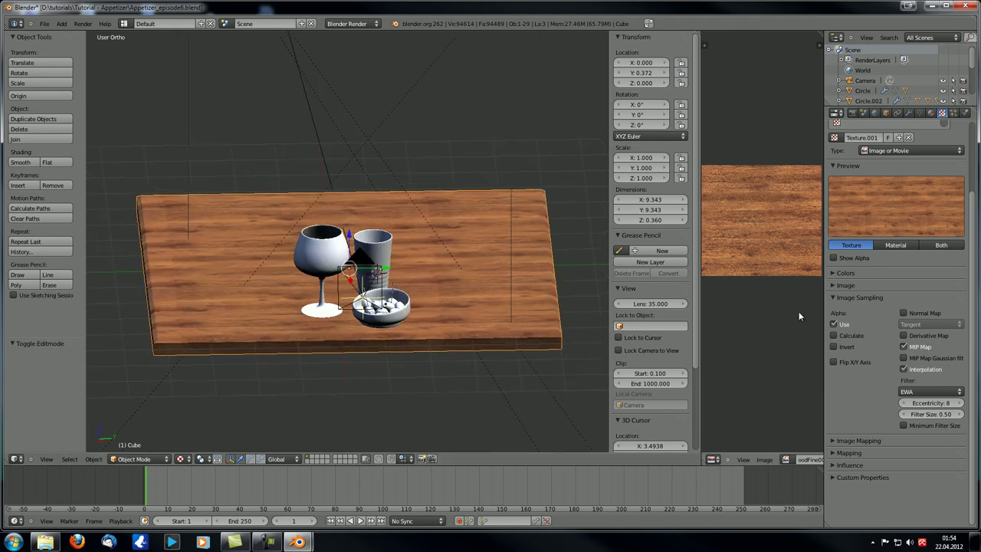
pyautogui.moveTo(368, 303); pyautogui.dragTo(463, 306, button='middle')
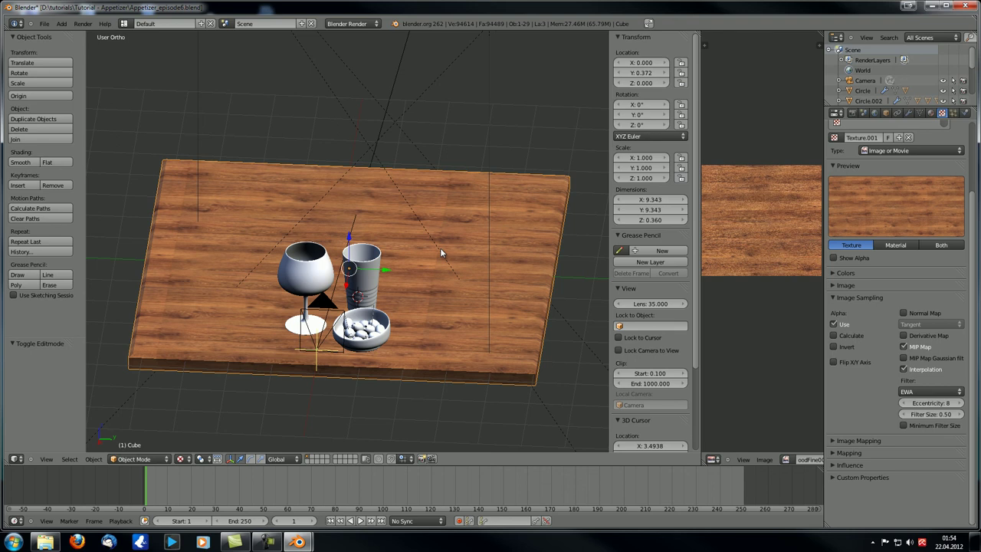
pyautogui.moveTo(447, 319); pyautogui.dragTo(327, 315, button='middle')
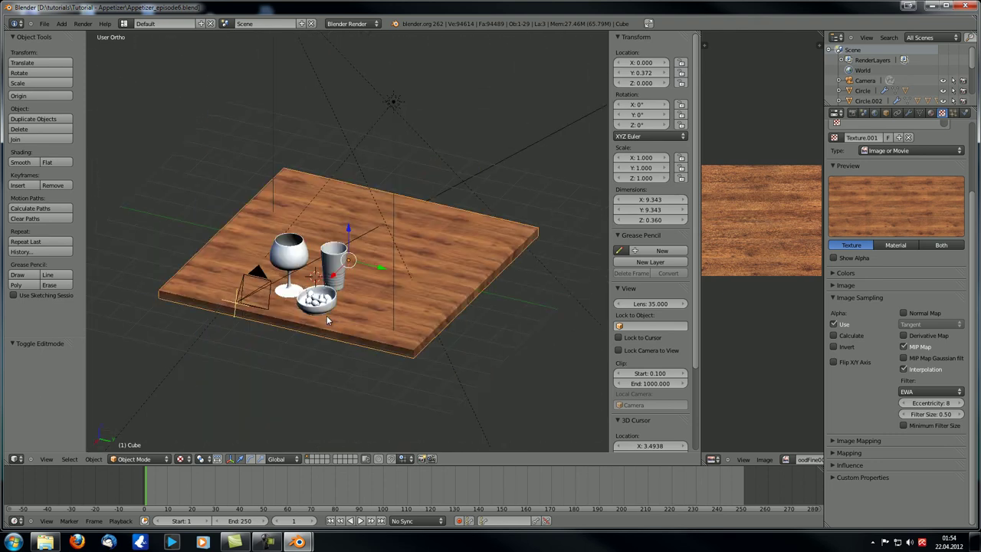